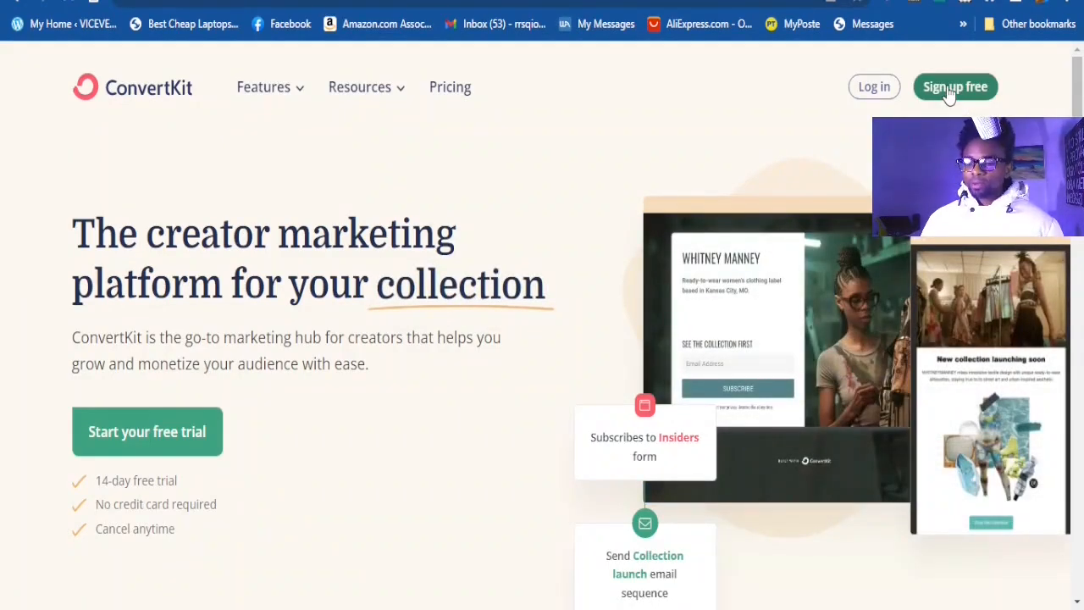
- Open the free sign-up form for a new ConvertKit account and enter the account holder's name
{"action": "left_click", "coordinate": [955, 87]}
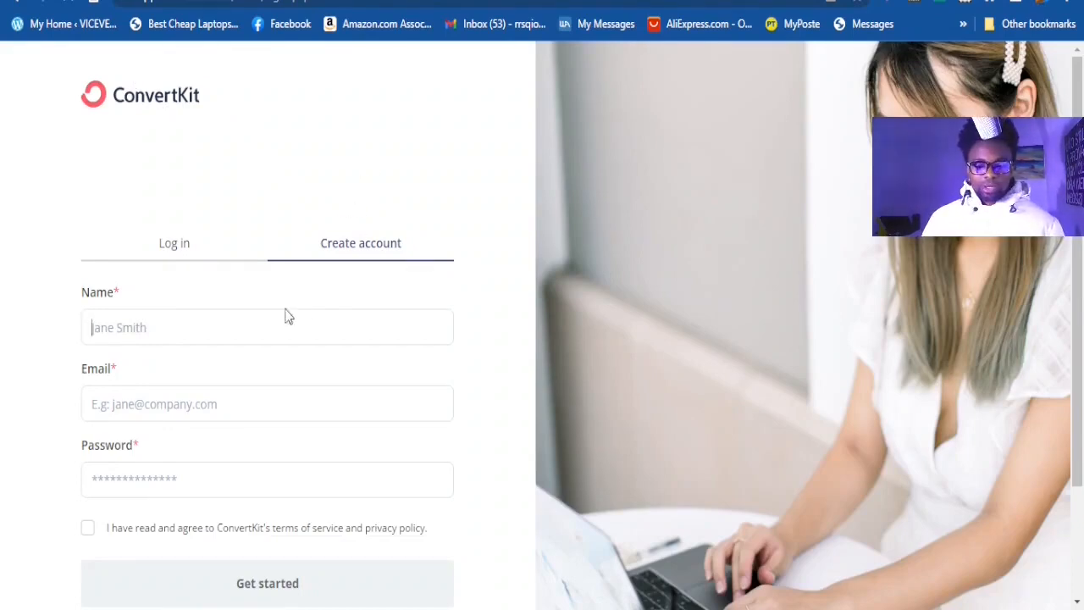
{"action": "scroll", "coordinate": [276, 313], "scroll_direction": "down", "scroll_amount": 1}
{"action": "scroll", "coordinate": [254, 310], "scroll_direction": "up", "scroll_amount": 1}
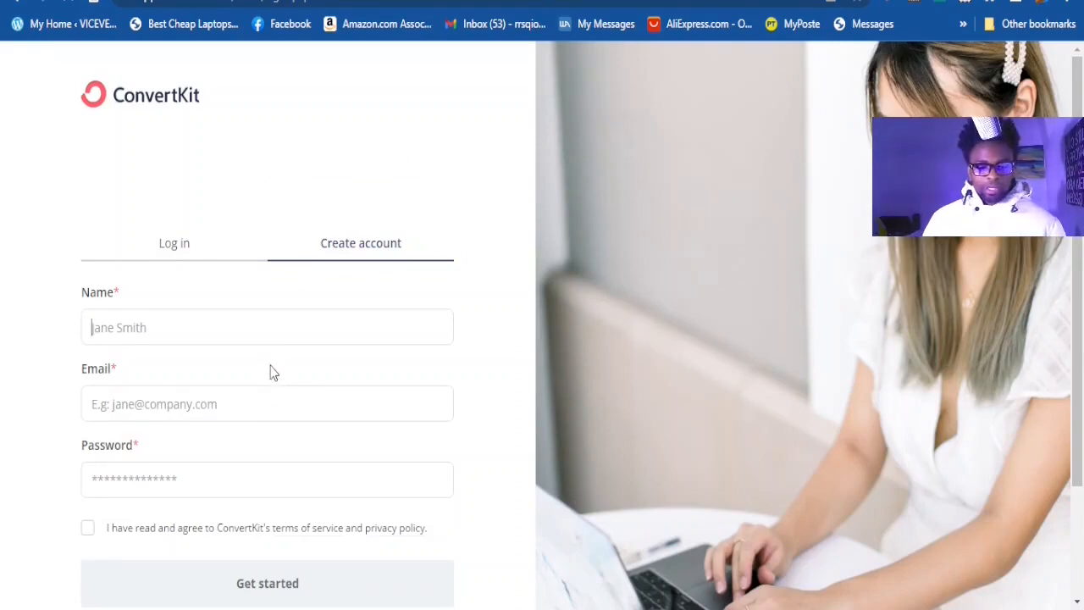
{"action": "scroll", "coordinate": [271, 371], "scroll_direction": "down", "scroll_amount": 1}
{"action": "scroll", "coordinate": [269, 369], "scroll_direction": "up", "scroll_amount": 1}
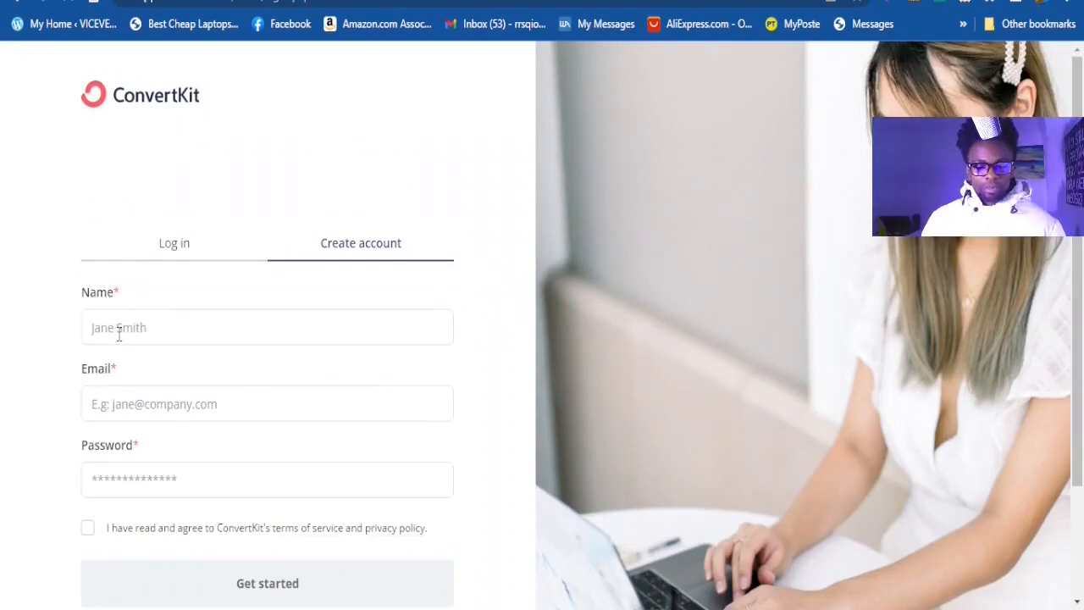
{"action": "type", "text": "MIKE"}
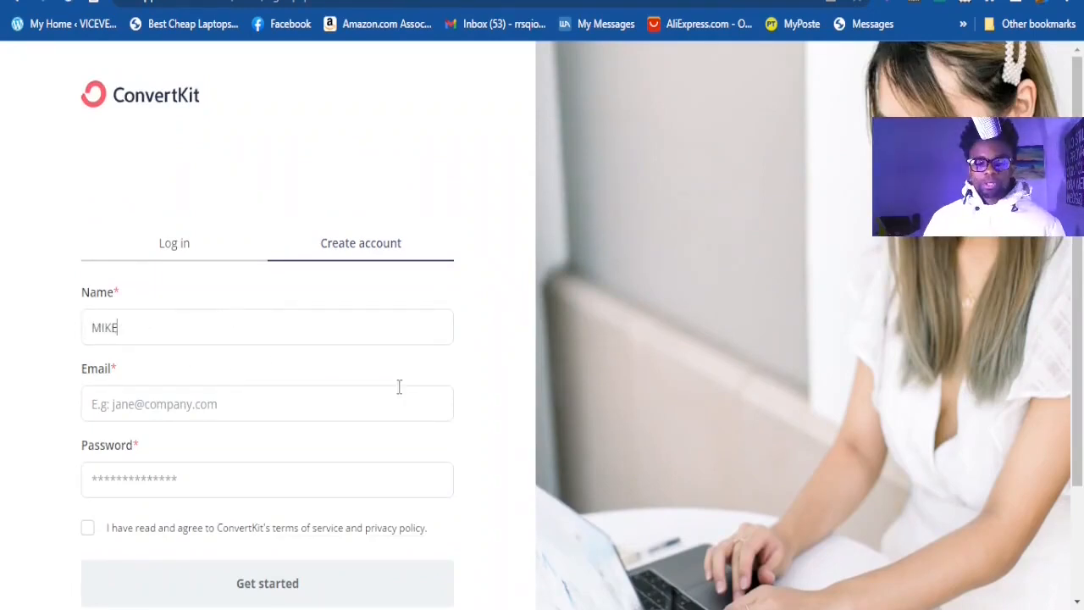
- Fill in the account e-mail and password, agree to the terms of service, and submit the registration
{"action": "scroll", "coordinate": [399, 387], "scroll_direction": "down", "scroll_amount": 1}
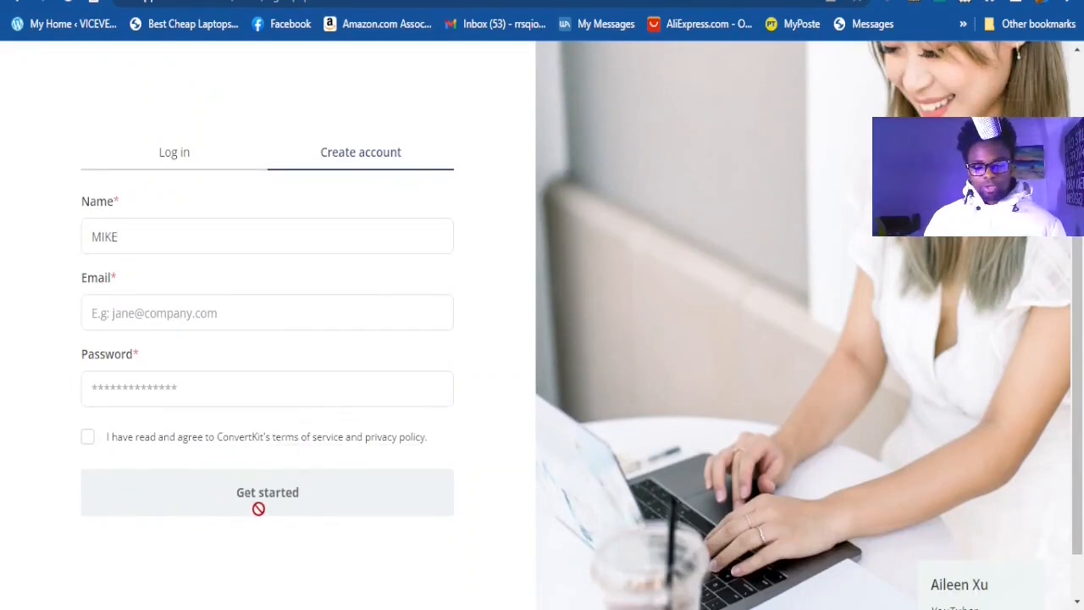
{"action": "scroll", "coordinate": [212, 377], "scroll_direction": "up", "scroll_amount": 1}
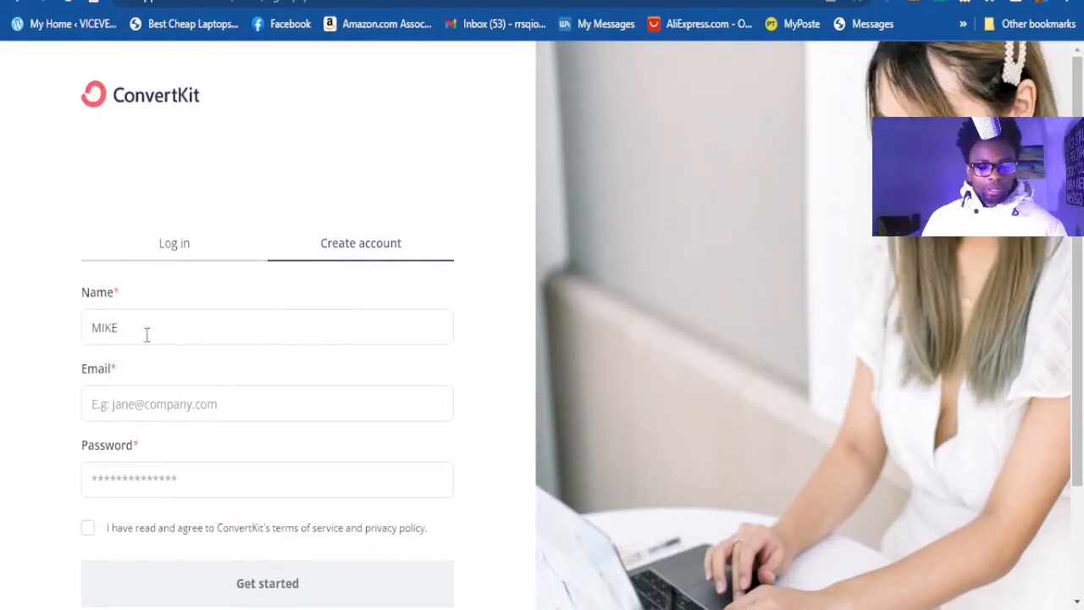
{"action": "scroll", "coordinate": [148, 380], "scroll_direction": "down", "scroll_amount": 1}
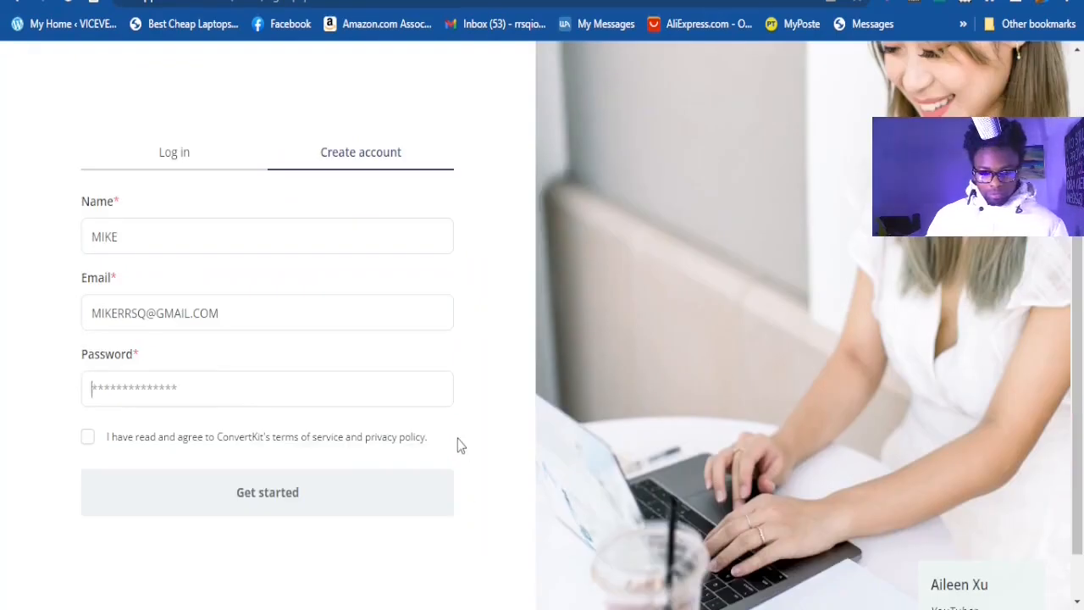
{"action": "left_click", "coordinate": [87, 437]}
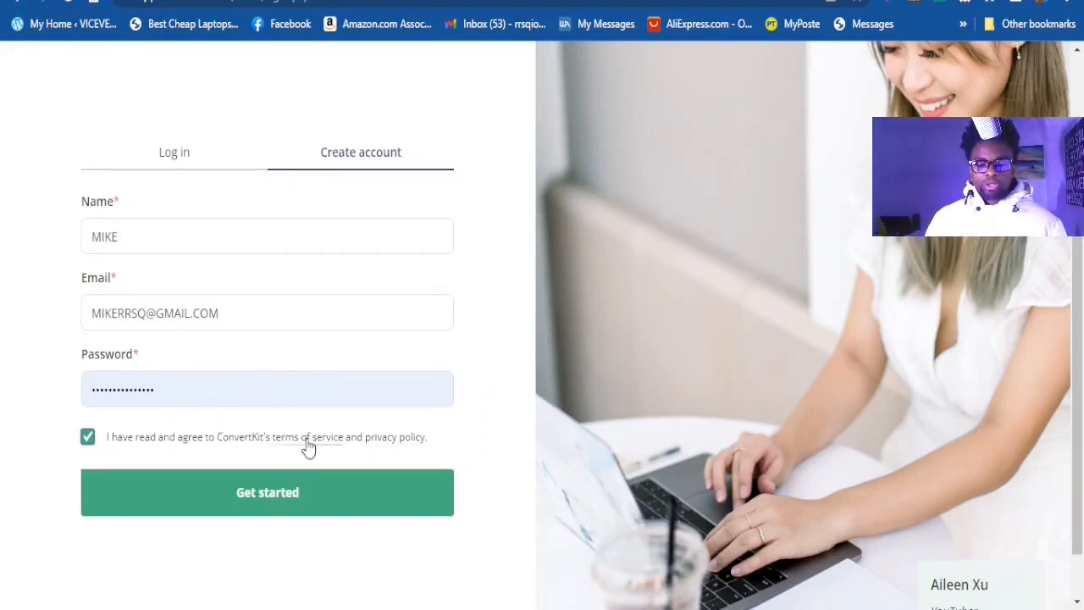
{"action": "left_click", "coordinate": [268, 506]}
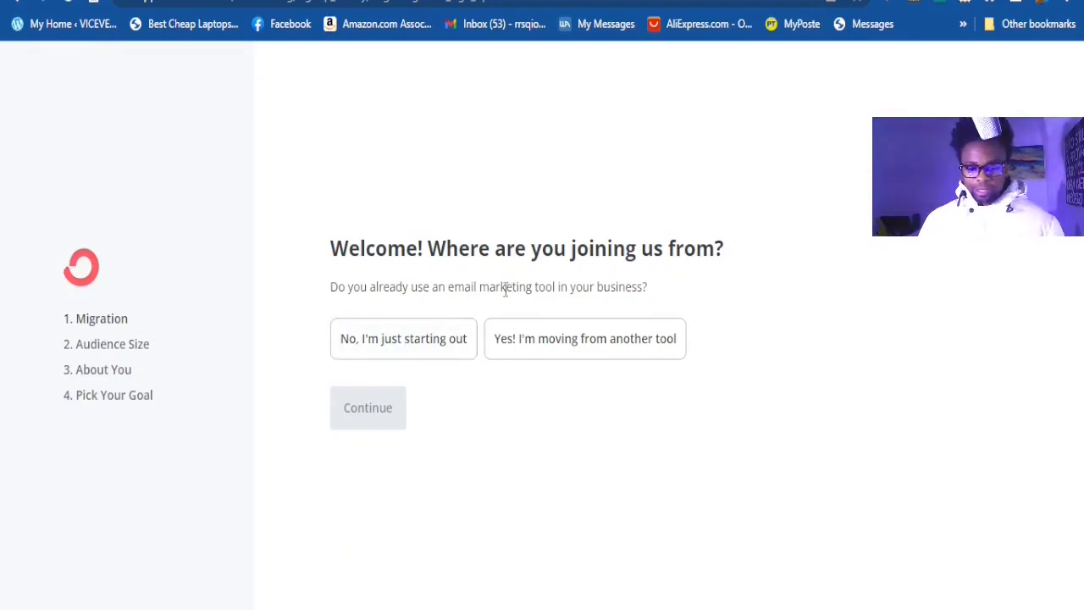
- Answer the onboarding questions with "No, I'm just starting out" and an audience size of 1 to 1,000
{"action": "left_click", "coordinate": [409, 347]}
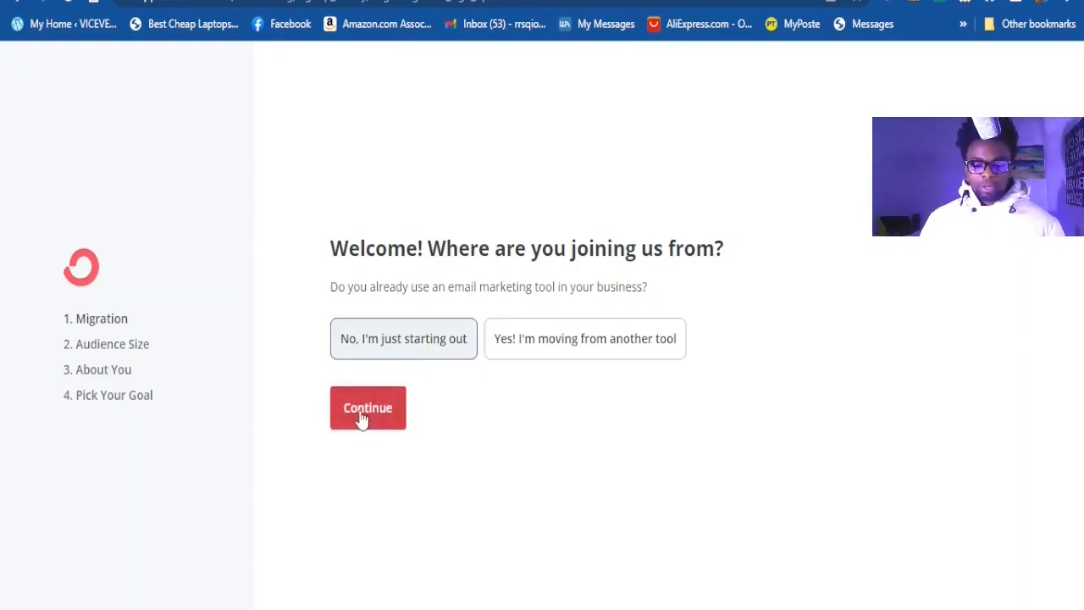
{"action": "left_click", "coordinate": [363, 414]}
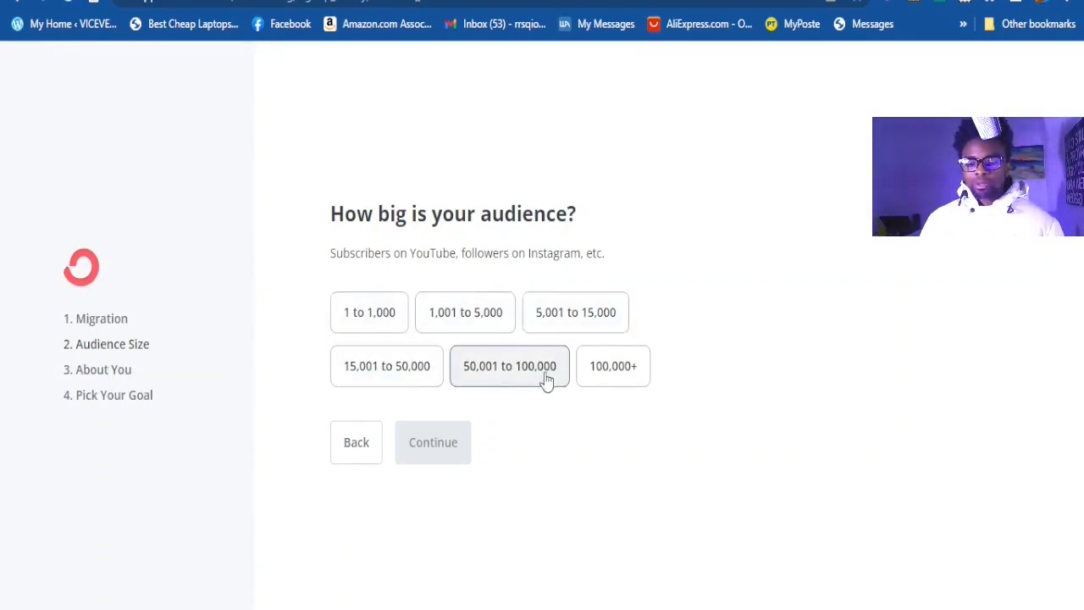
{"action": "left_click", "coordinate": [363, 326]}
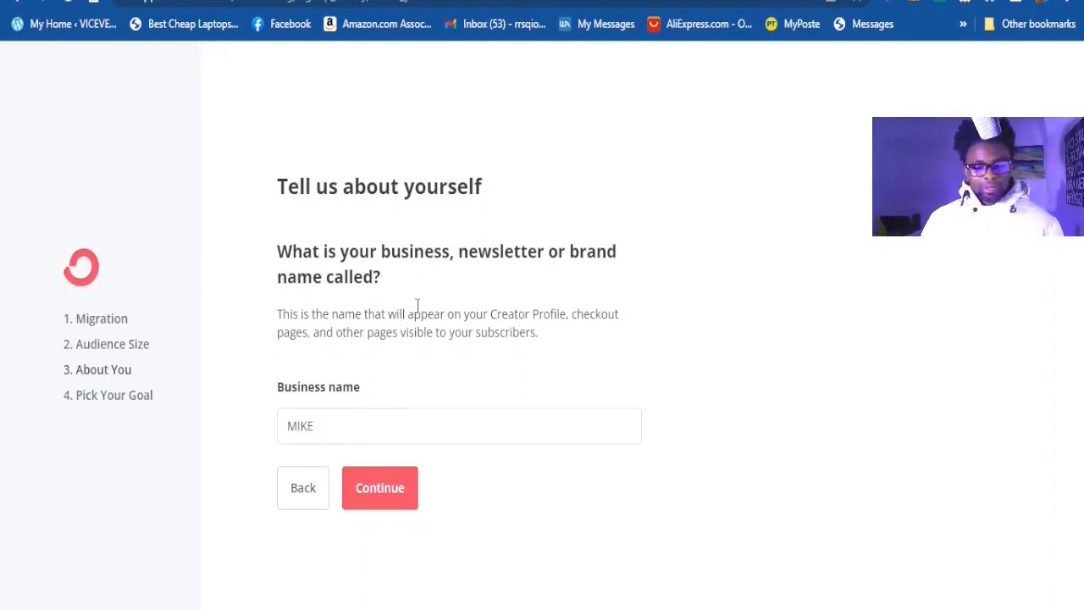
- Accept the prefilled business name and custom domain, and choose Marketer as the creator type
{"action": "left_click", "coordinate": [377, 501]}
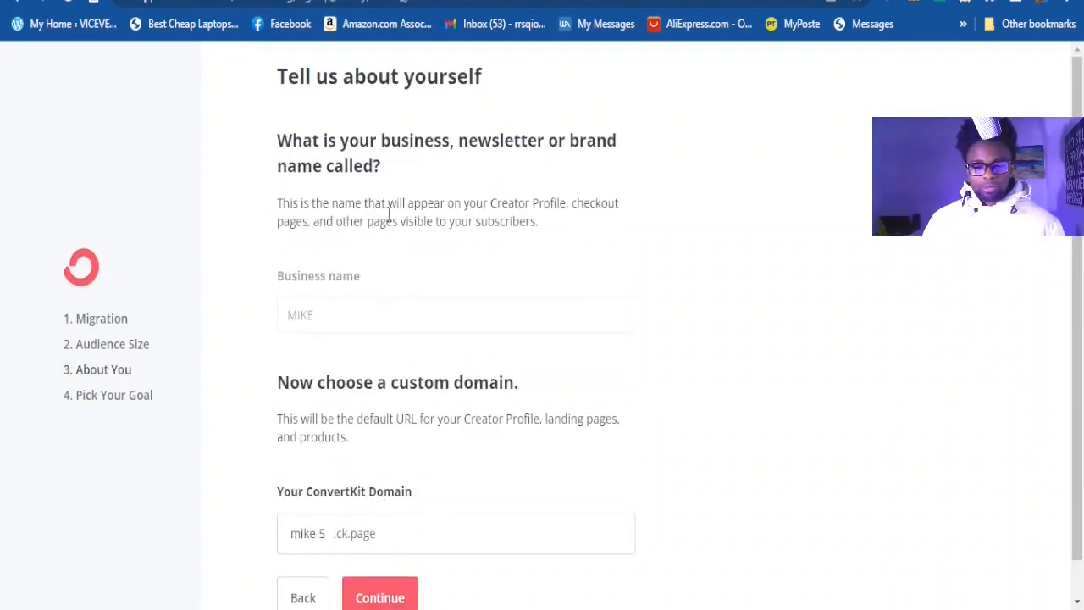
{"action": "scroll", "coordinate": [461, 373], "scroll_direction": "down", "scroll_amount": 2}
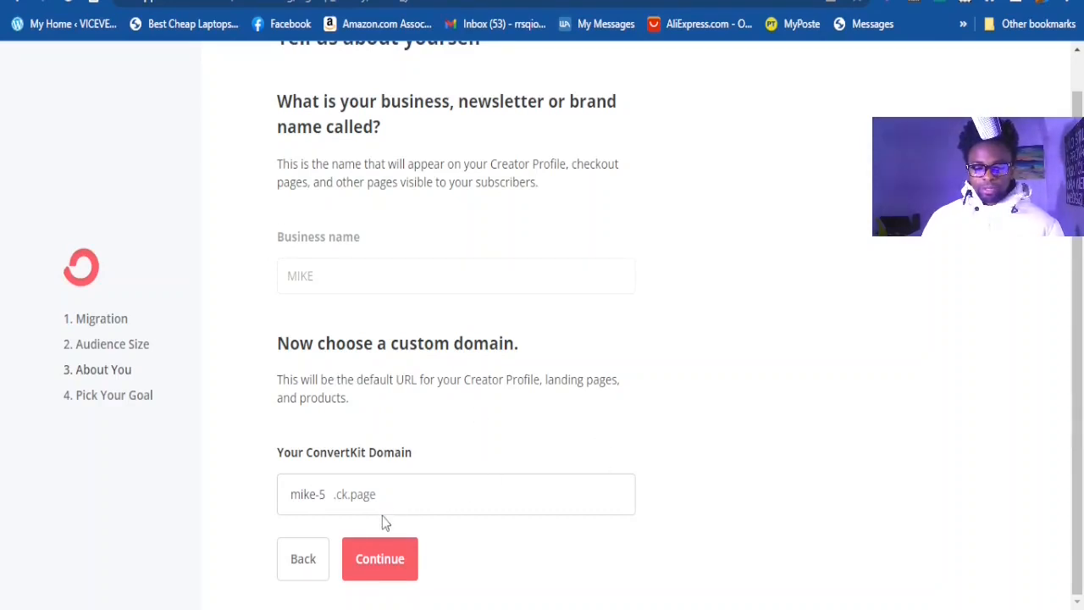
{"action": "left_click", "coordinate": [383, 566]}
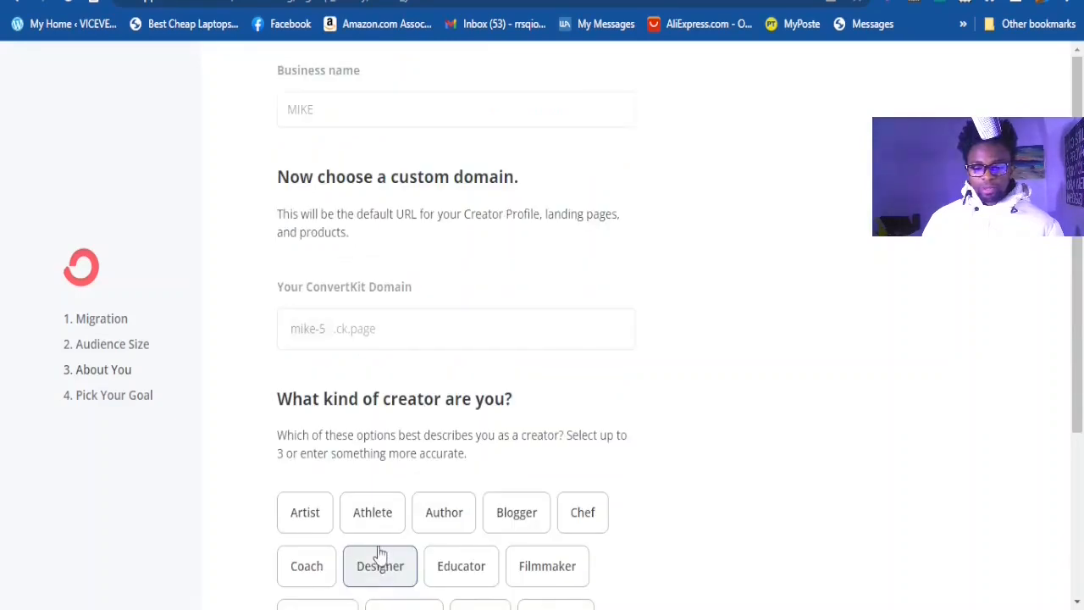
{"action": "scroll", "coordinate": [366, 277], "scroll_direction": "down", "scroll_amount": 3}
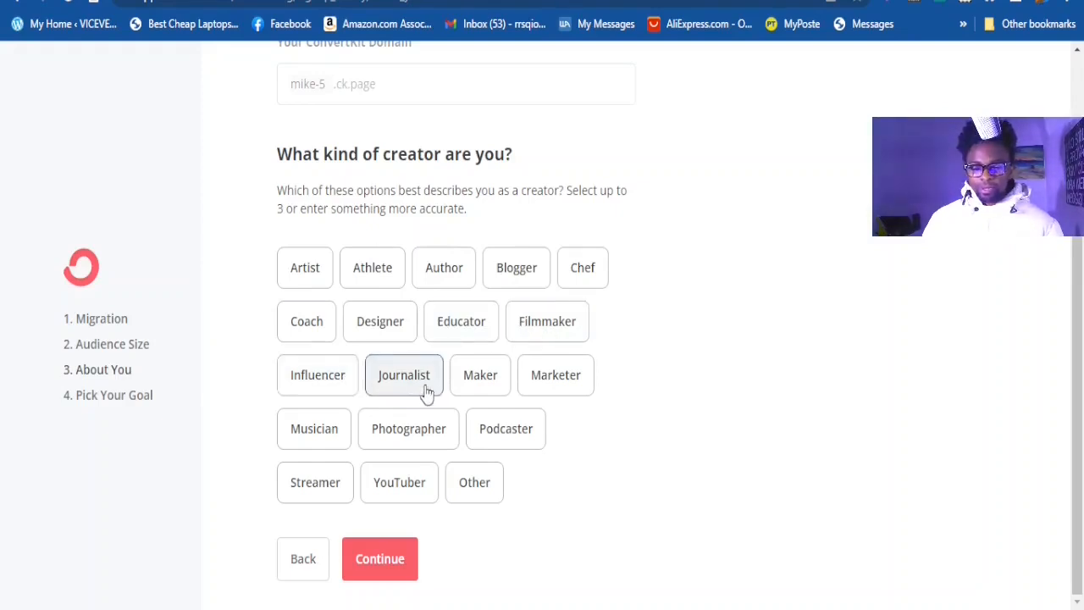
{"action": "left_click", "coordinate": [554, 381]}
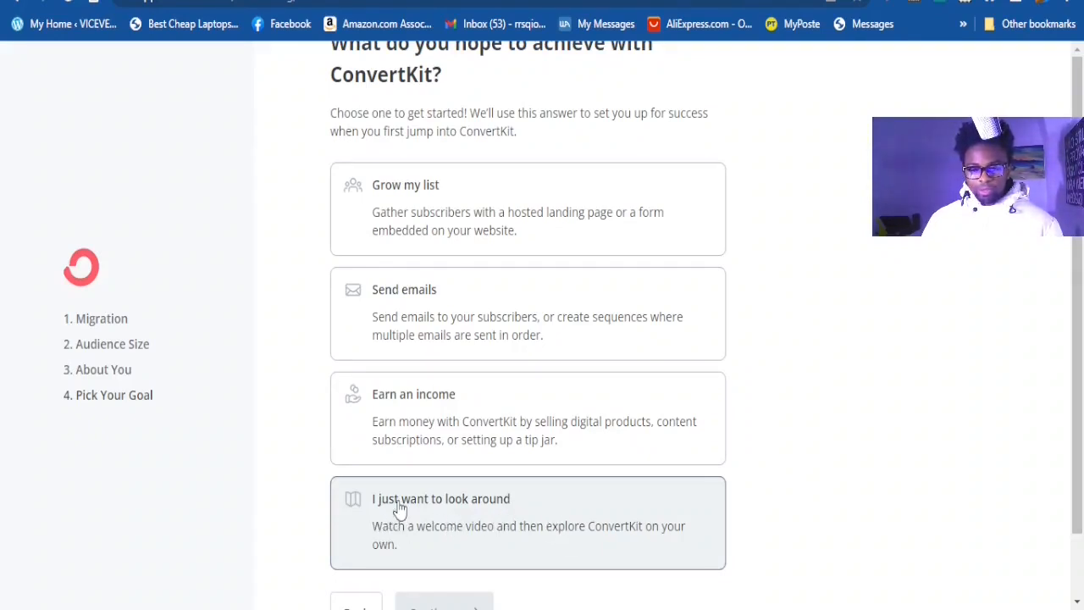
- Finish onboarding with "Grow my list" as the goal and dismiss the welcome video
{"action": "left_click", "coordinate": [428, 231]}
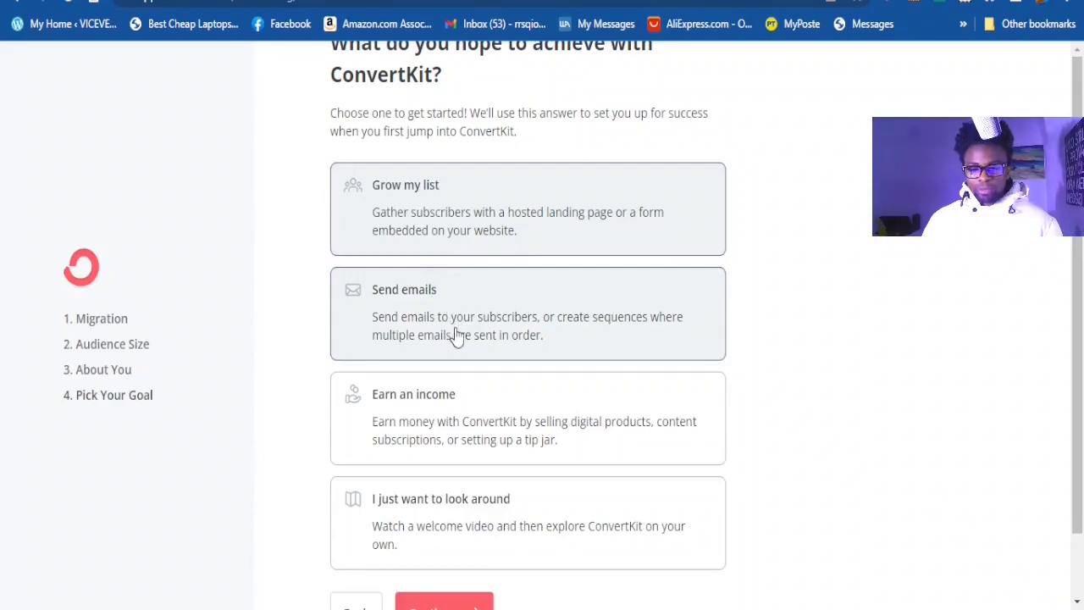
{"action": "scroll", "coordinate": [502, 423], "scroll_direction": "down", "scroll_amount": 2}
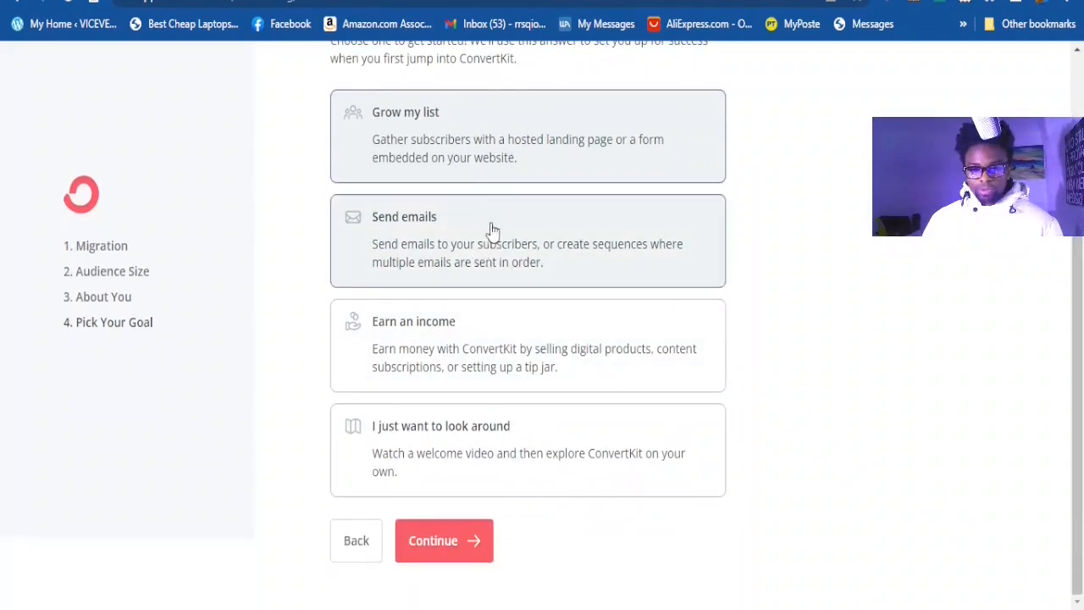
{"action": "left_click", "coordinate": [447, 542]}
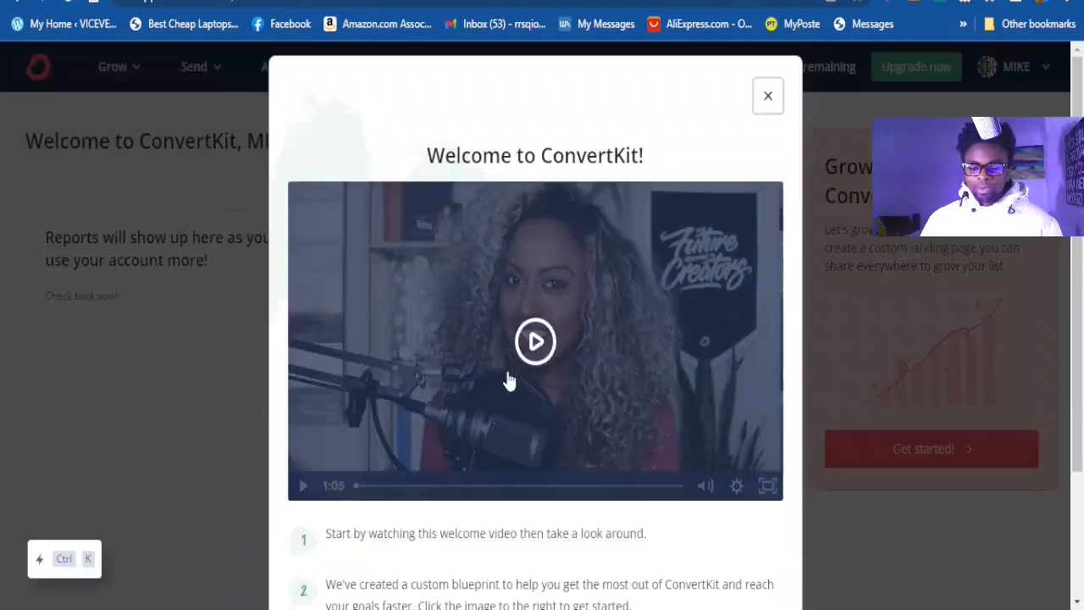
{"action": "left_click", "coordinate": [768, 96]}
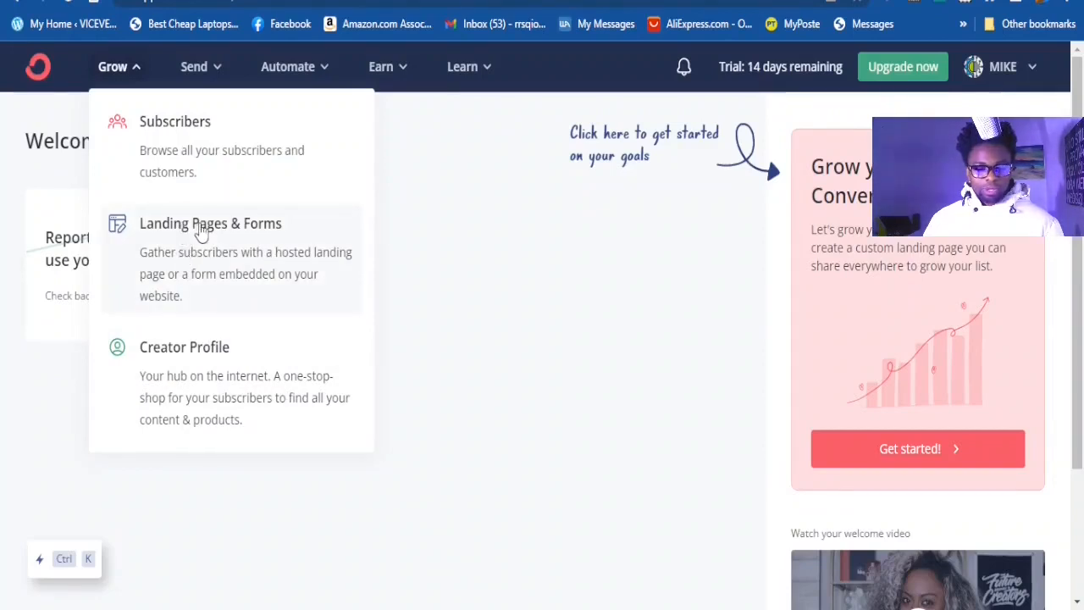
- Open Landing Pages & Forms and review the options for creating a landing page or a form
{"action": "left_click", "coordinate": [202, 232]}
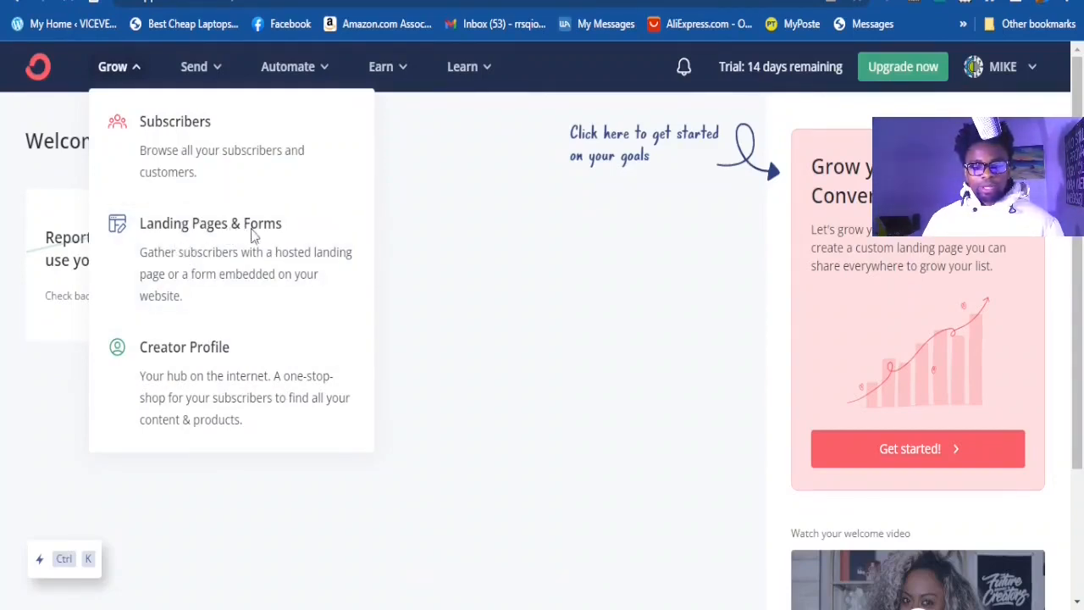
{"action": "left_click", "coordinate": [251, 235]}
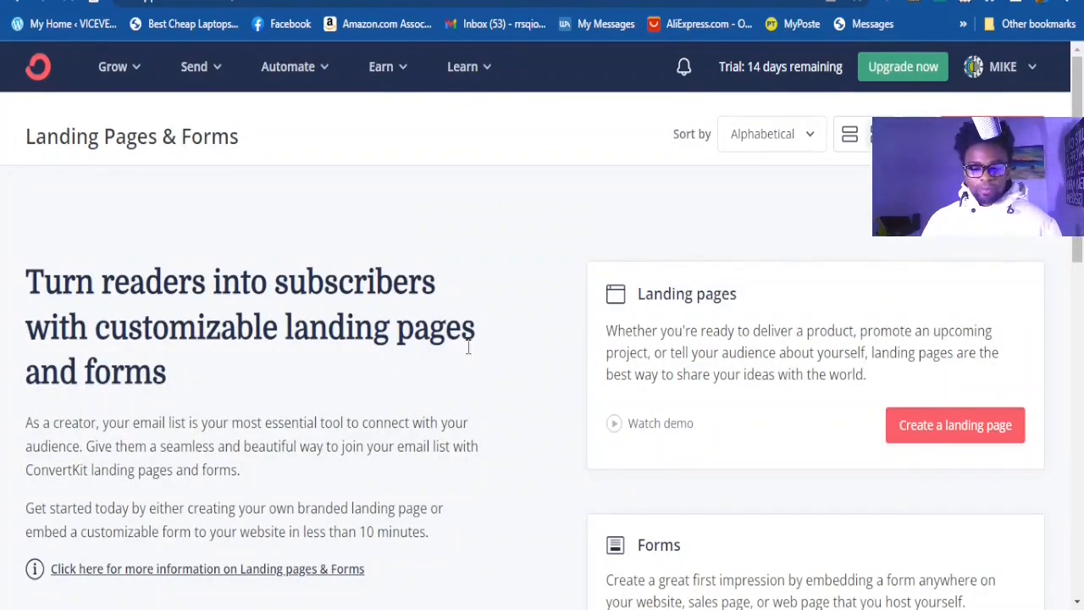
{"action": "scroll", "coordinate": [467, 347], "scroll_direction": "down", "scroll_amount": 1}
{"action": "scroll", "coordinate": [707, 394], "scroll_direction": "down", "scroll_amount": 2}
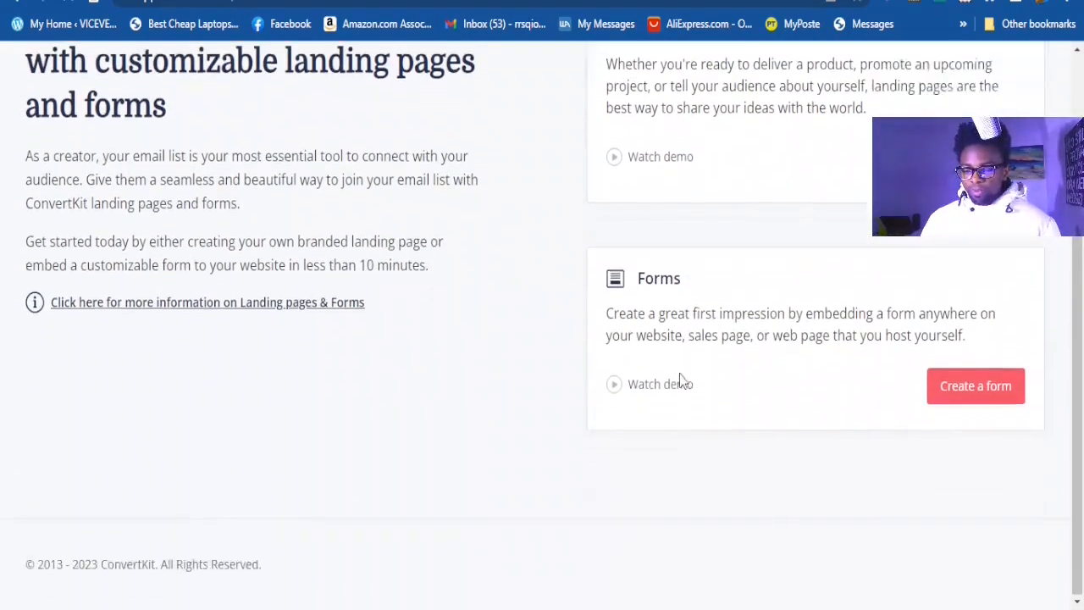
{"action": "scroll", "coordinate": [701, 315], "scroll_direction": "up", "scroll_amount": 1}
{"action": "scroll", "coordinate": [627, 323], "scroll_direction": "up", "scroll_amount": 1}
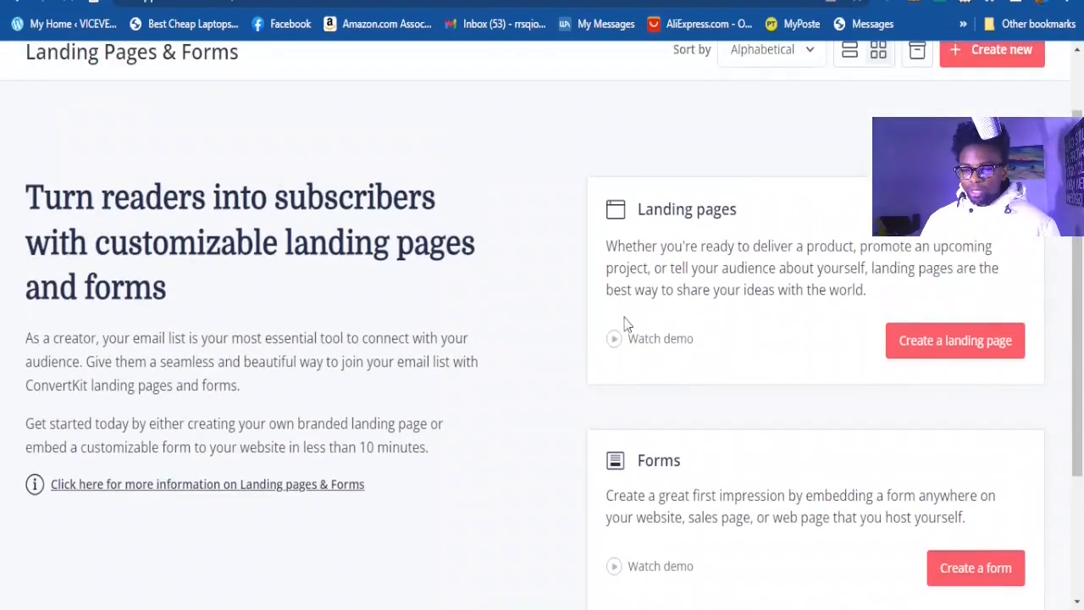
{"action": "scroll", "coordinate": [628, 330], "scroll_direction": "down", "scroll_amount": 1}
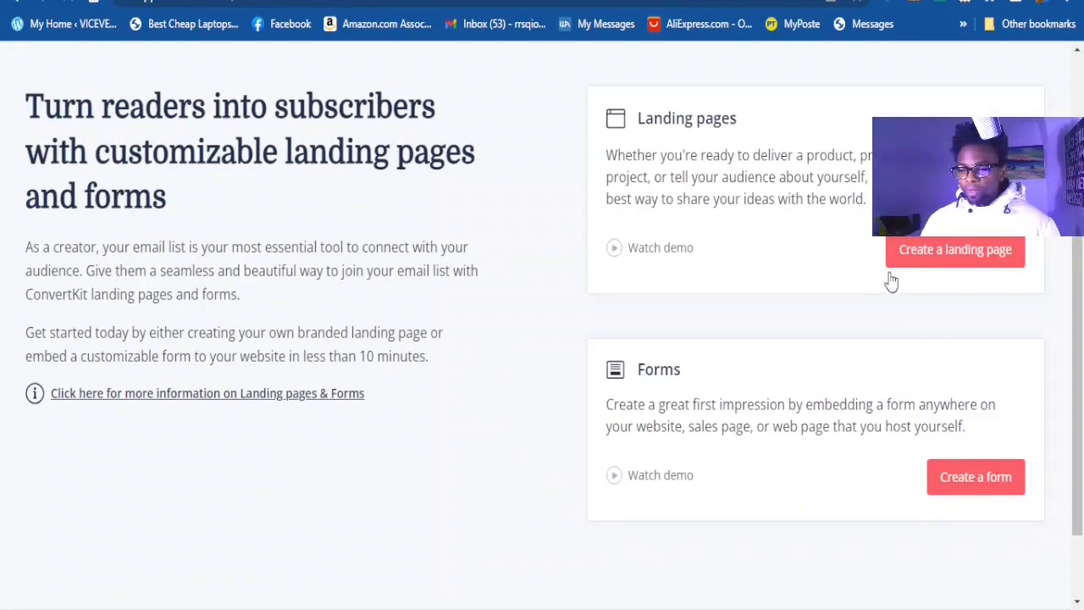
{"action": "scroll", "coordinate": [890, 279], "scroll_direction": "up", "scroll_amount": 1}
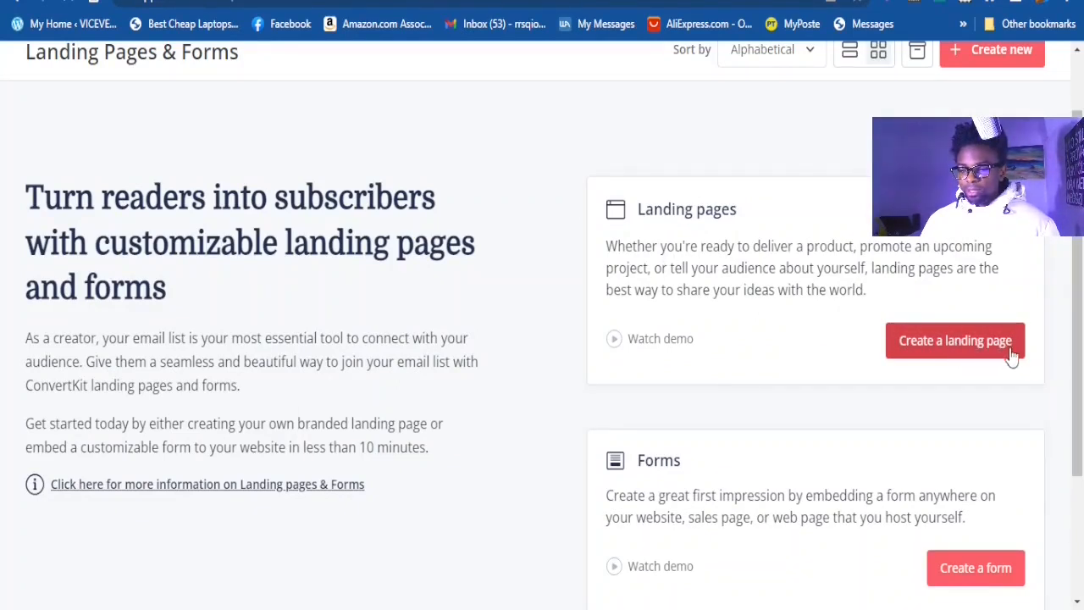
{"action": "scroll", "coordinate": [830, 368], "scroll_direction": "down", "scroll_amount": 3}
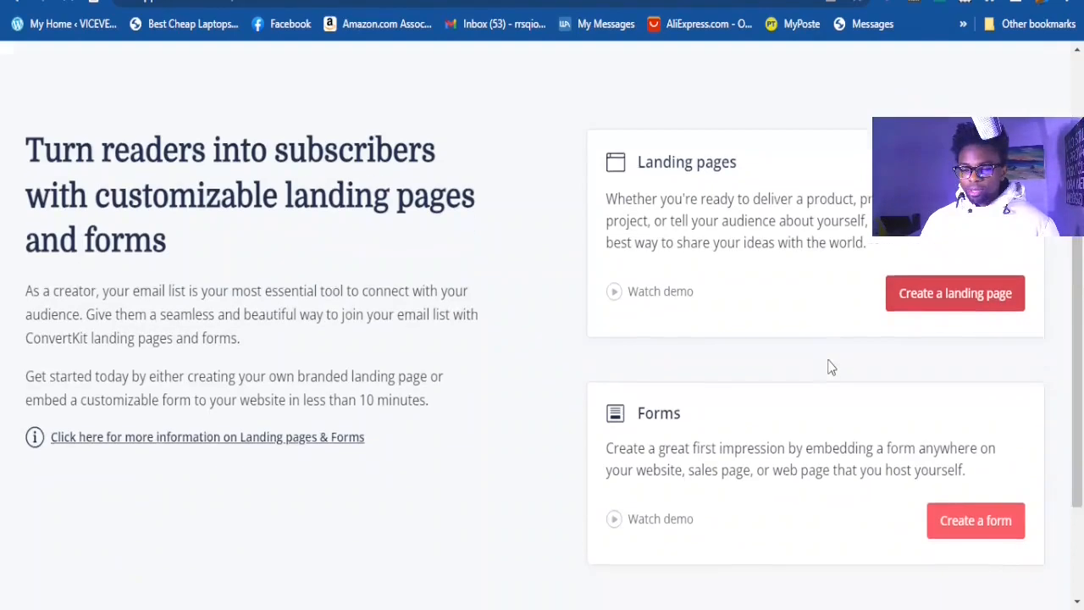
{"action": "scroll", "coordinate": [681, 285], "scroll_direction": "up", "scroll_amount": 3}
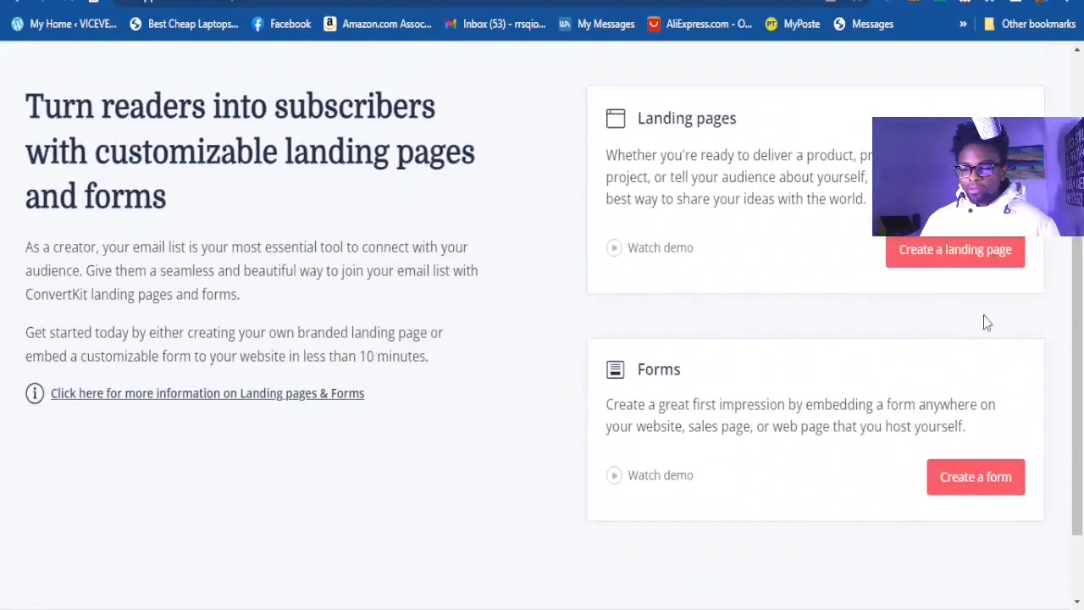
- Start creating a new form with the Inline display format
{"action": "scroll", "coordinate": [932, 398], "scroll_direction": "down", "scroll_amount": 3}
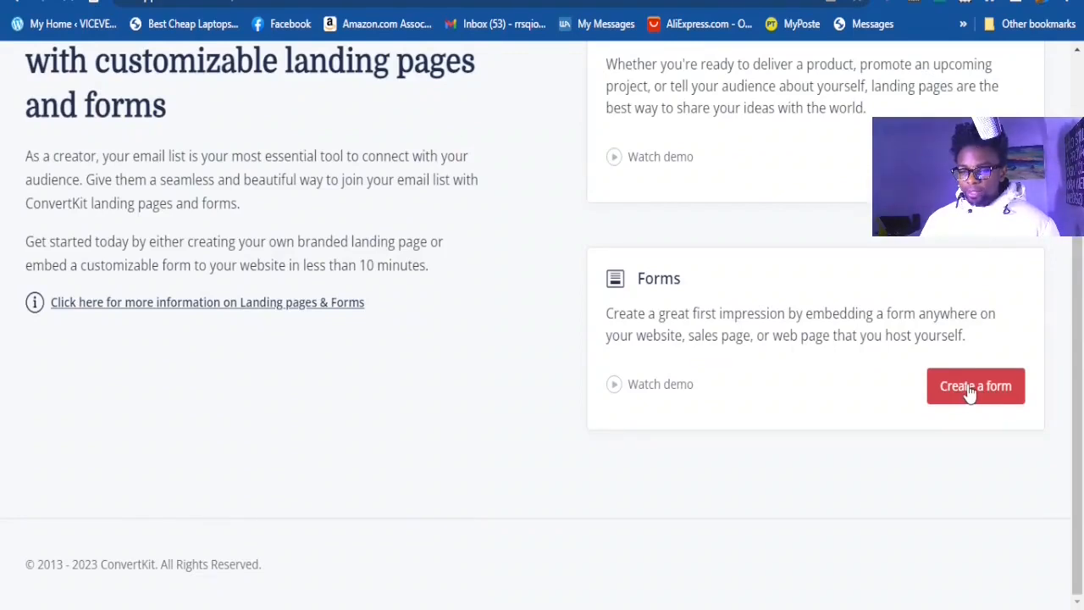
{"action": "left_click", "coordinate": [970, 391]}
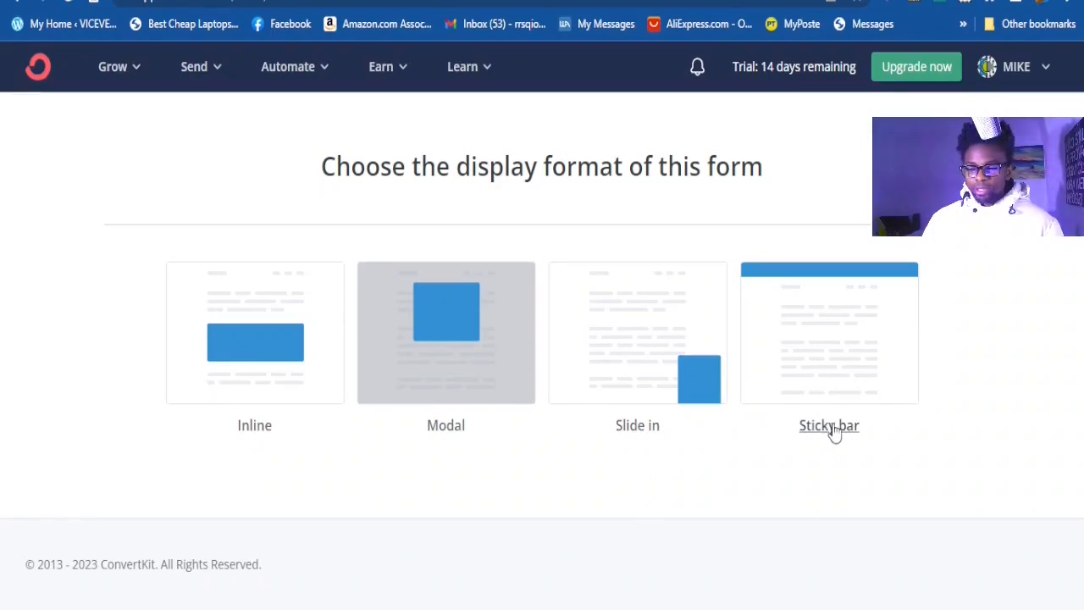
{"action": "left_click", "coordinate": [256, 430]}
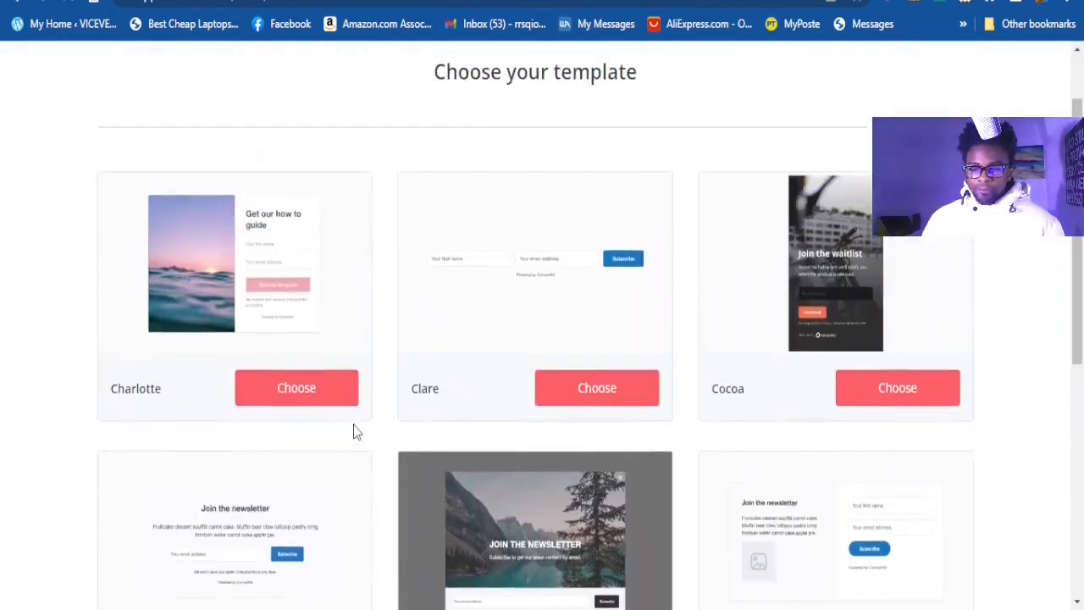
- Browse the inline form templates and choose the Charlotte template for the new form
{"action": "scroll", "coordinate": [367, 365], "scroll_direction": "down", "scroll_amount": 1}
{"action": "scroll", "coordinate": [367, 363], "scroll_direction": "up", "scroll_amount": 1}
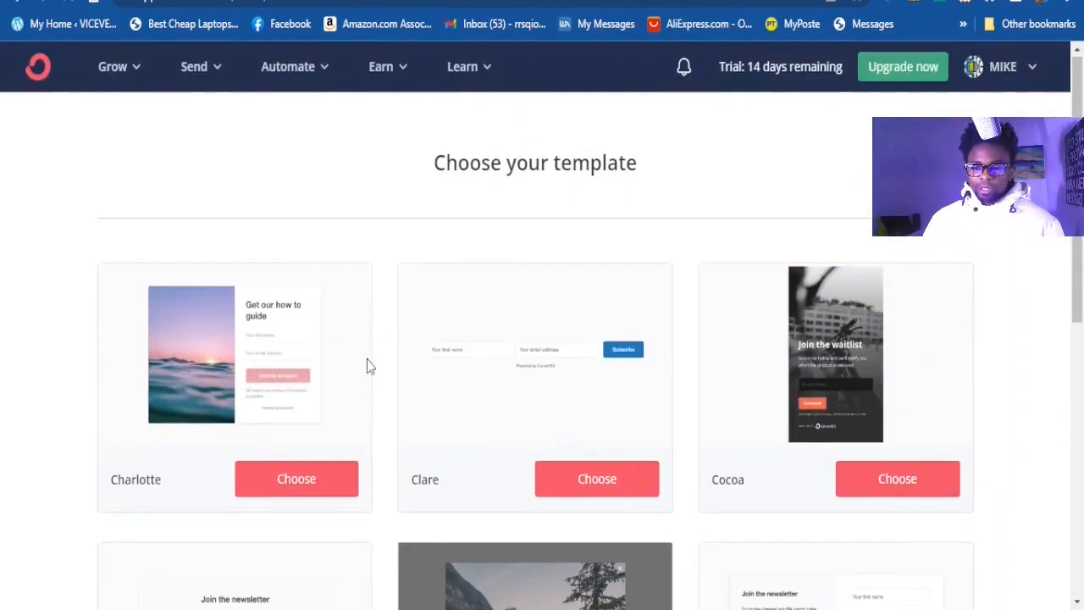
{"action": "scroll", "coordinate": [555, 334], "scroll_direction": "down", "scroll_amount": 1}
{"action": "scroll", "coordinate": [716, 368], "scroll_direction": "down", "scroll_amount": 2}
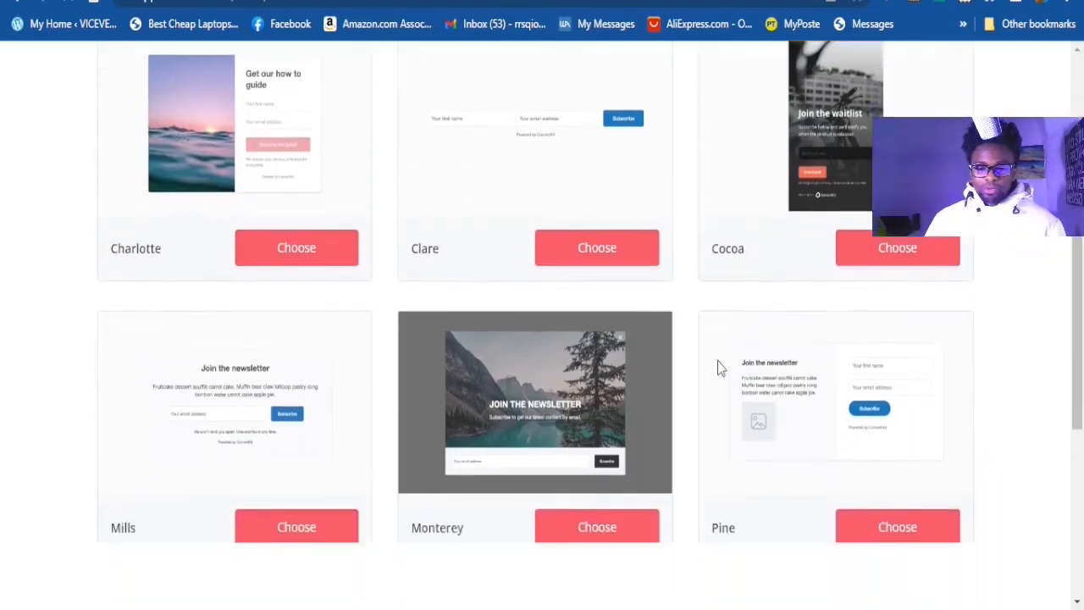
{"action": "scroll", "coordinate": [492, 334], "scroll_direction": "up", "scroll_amount": 3}
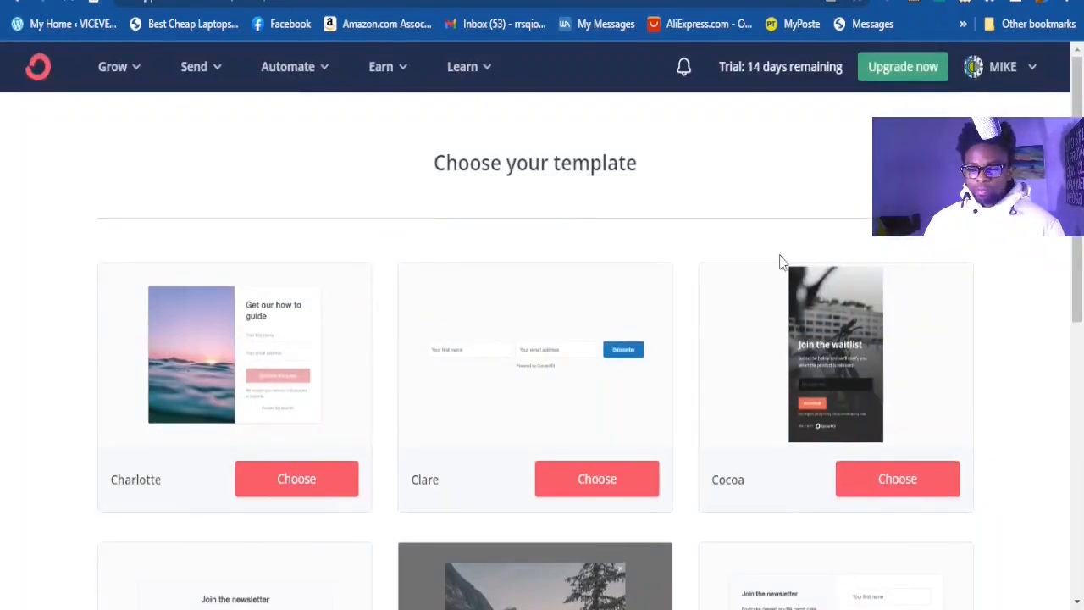
{"action": "scroll", "coordinate": [788, 279], "scroll_direction": "down", "scroll_amount": 3}
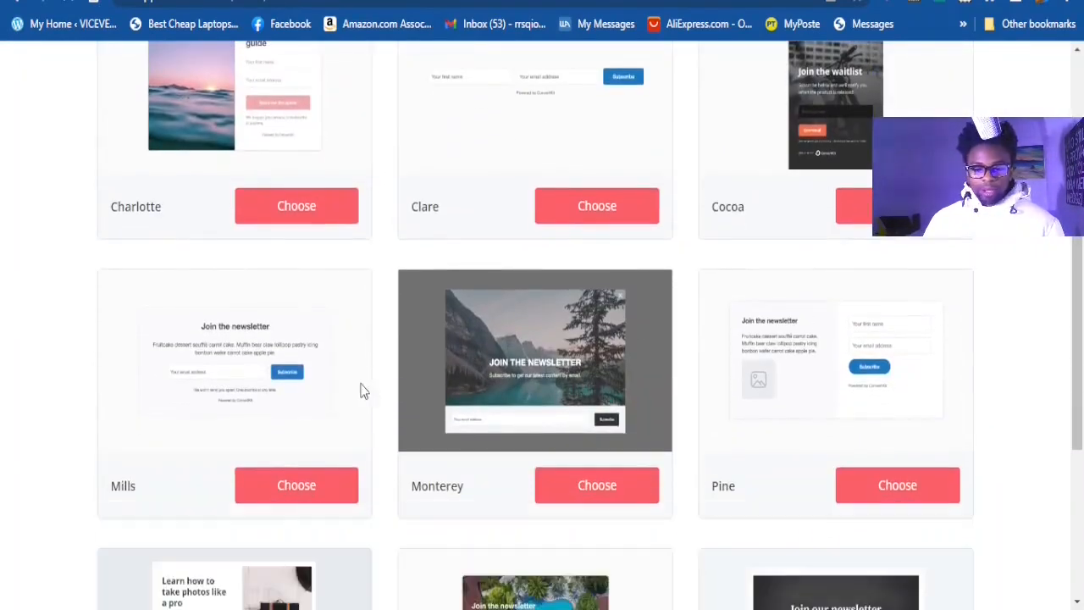
{"action": "scroll", "coordinate": [236, 387], "scroll_direction": "down", "scroll_amount": 3}
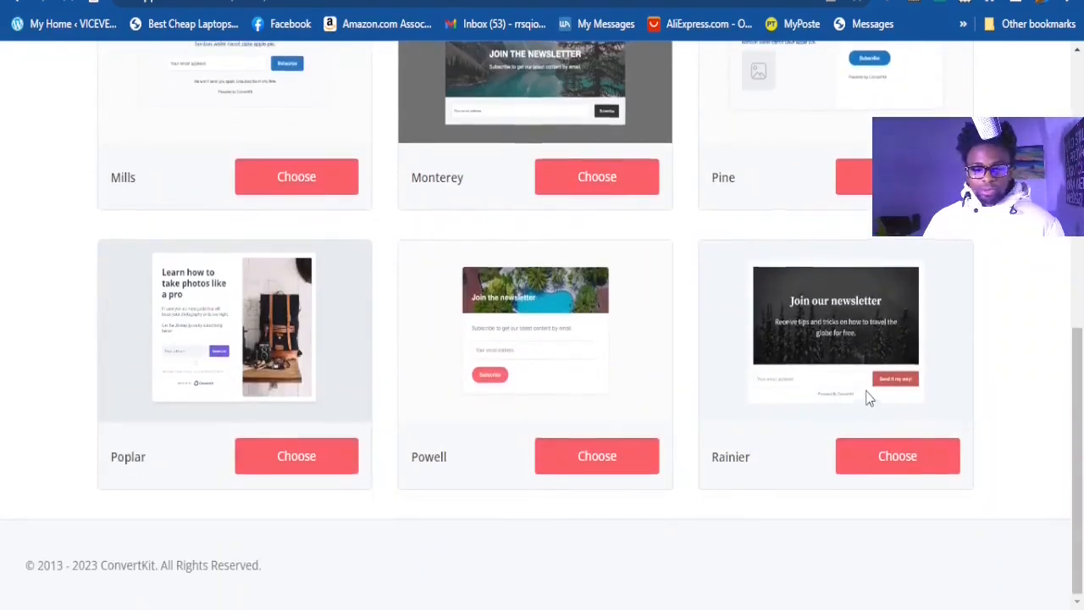
{"action": "scroll", "coordinate": [858, 392], "scroll_direction": "up", "scroll_amount": 4}
{"action": "scroll", "coordinate": [602, 320], "scroll_direction": "up", "scroll_amount": 1}
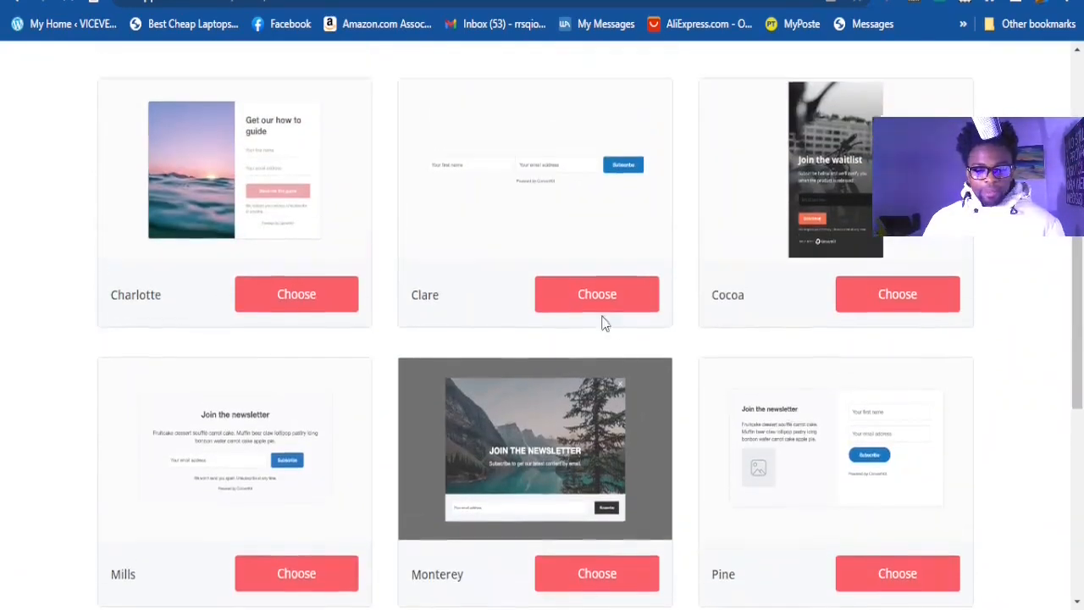
{"action": "scroll", "coordinate": [263, 195], "scroll_direction": "down", "scroll_amount": 1}
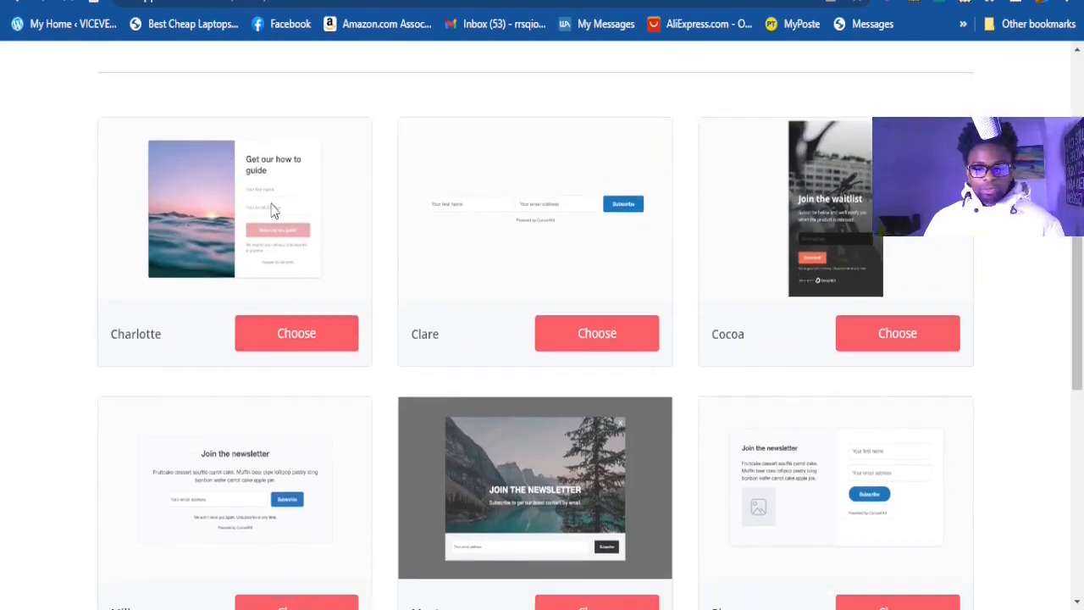
{"action": "scroll", "coordinate": [273, 290], "scroll_direction": "up", "scroll_amount": 1}
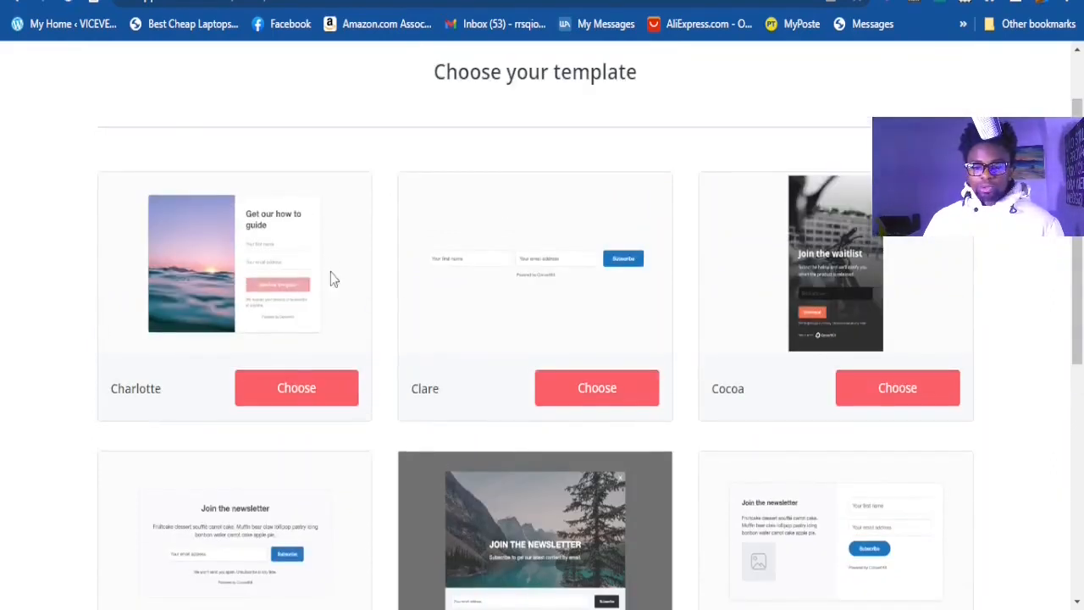
{"action": "left_click", "coordinate": [298, 398]}
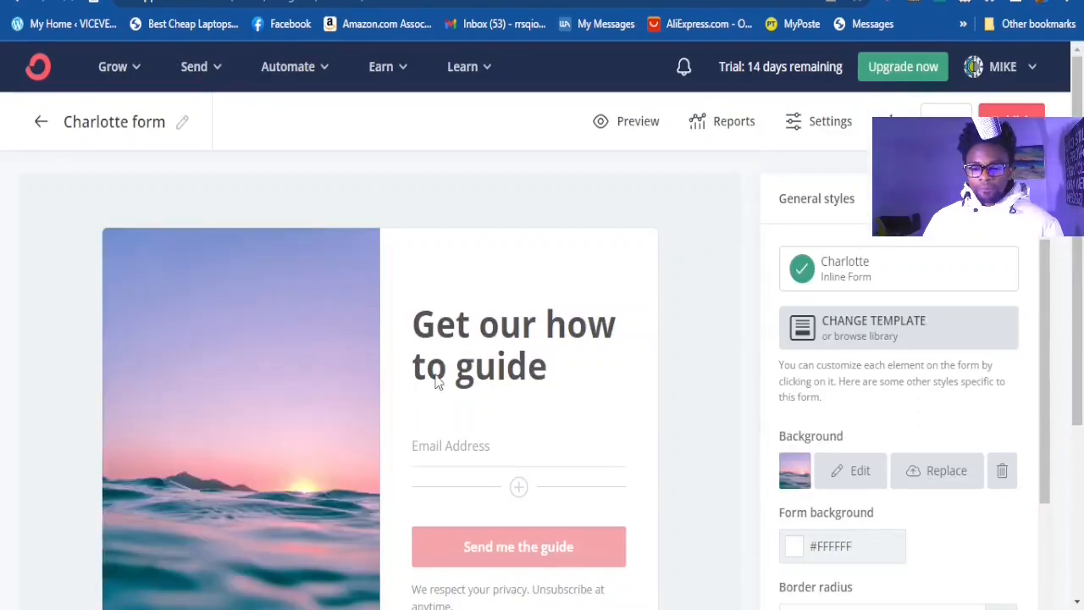
- Review the Charlotte form's layout and general styles, and try to edit its background image
{"action": "scroll", "coordinate": [474, 373], "scroll_direction": "down", "scroll_amount": 1}
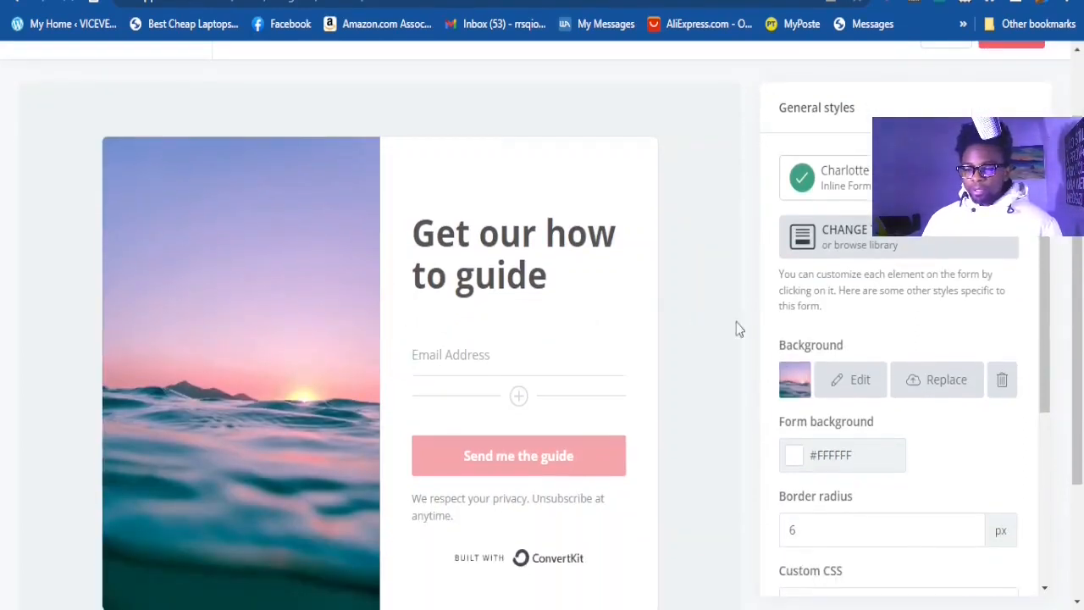
{"action": "scroll", "coordinate": [296, 310], "scroll_direction": "down", "scroll_amount": 2}
{"action": "scroll", "coordinate": [295, 312], "scroll_direction": "up", "scroll_amount": 1}
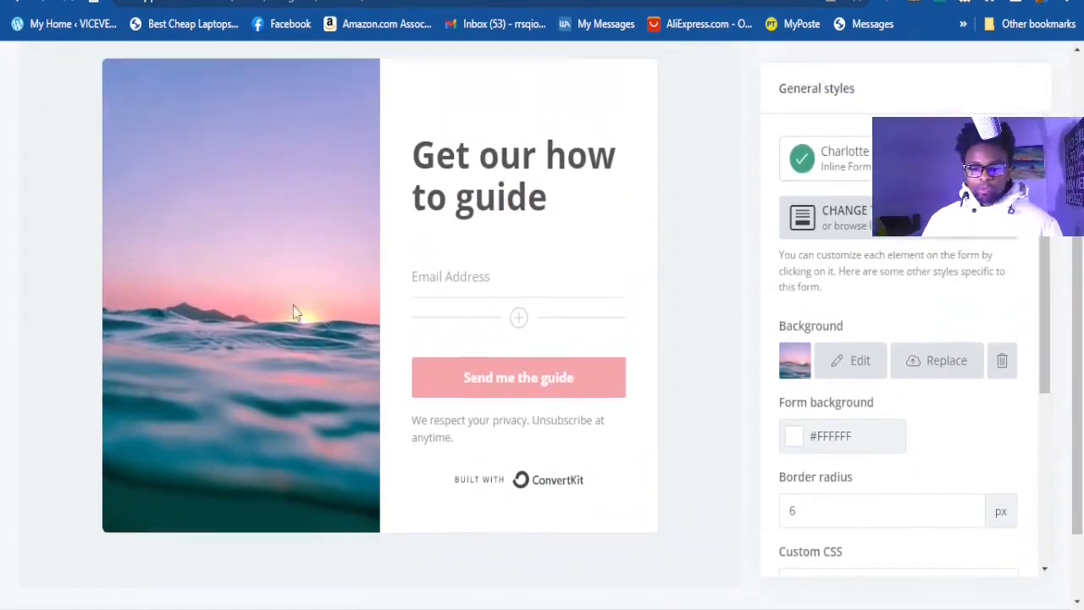
{"action": "scroll", "coordinate": [317, 225], "scroll_direction": "up", "scroll_amount": 2}
{"action": "scroll", "coordinate": [325, 247], "scroll_direction": "down", "scroll_amount": 2}
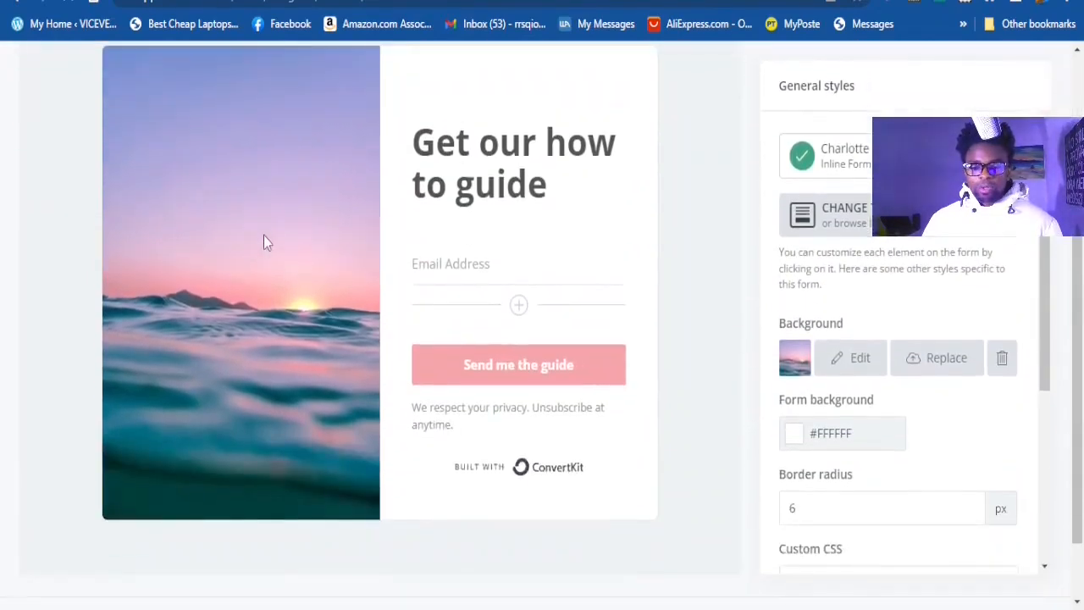
{"action": "scroll", "coordinate": [273, 258], "scroll_direction": "up", "scroll_amount": 1}
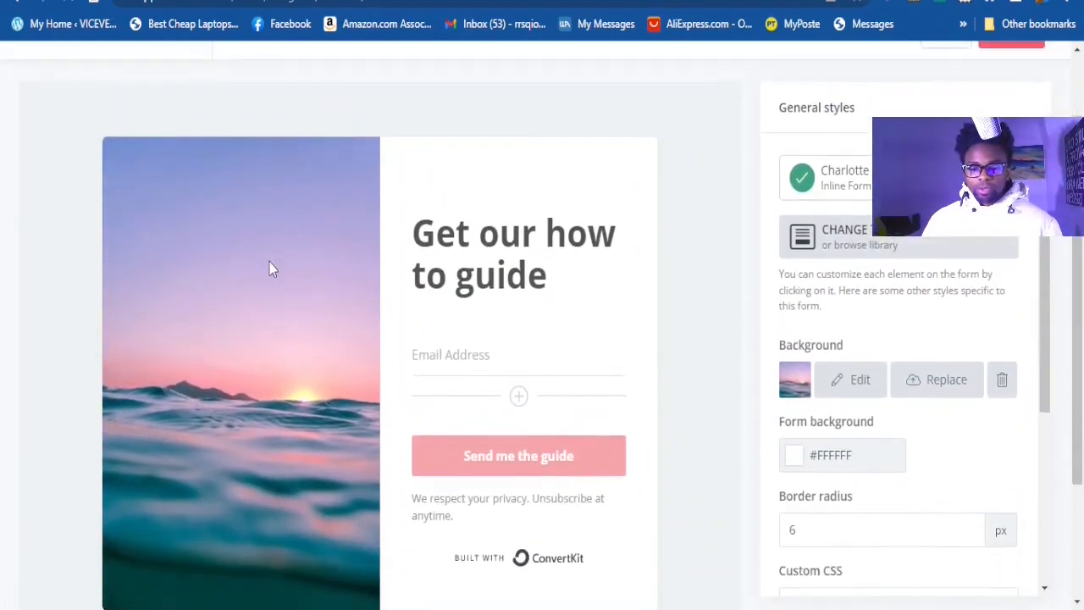
{"action": "scroll", "coordinate": [279, 257], "scroll_direction": "down", "scroll_amount": 1}
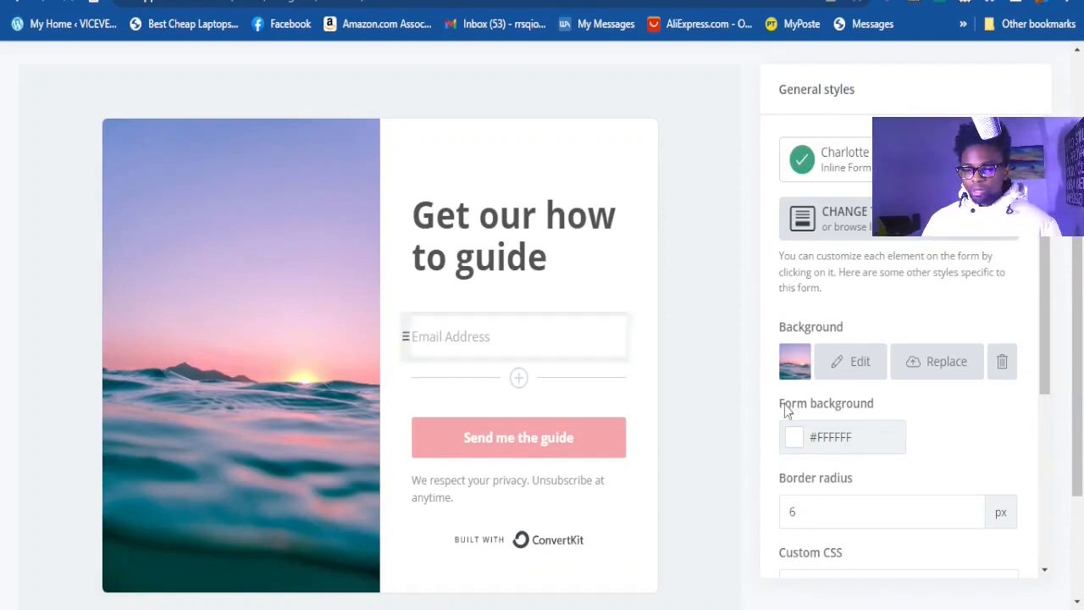
{"action": "left_click", "coordinate": [838, 366]}
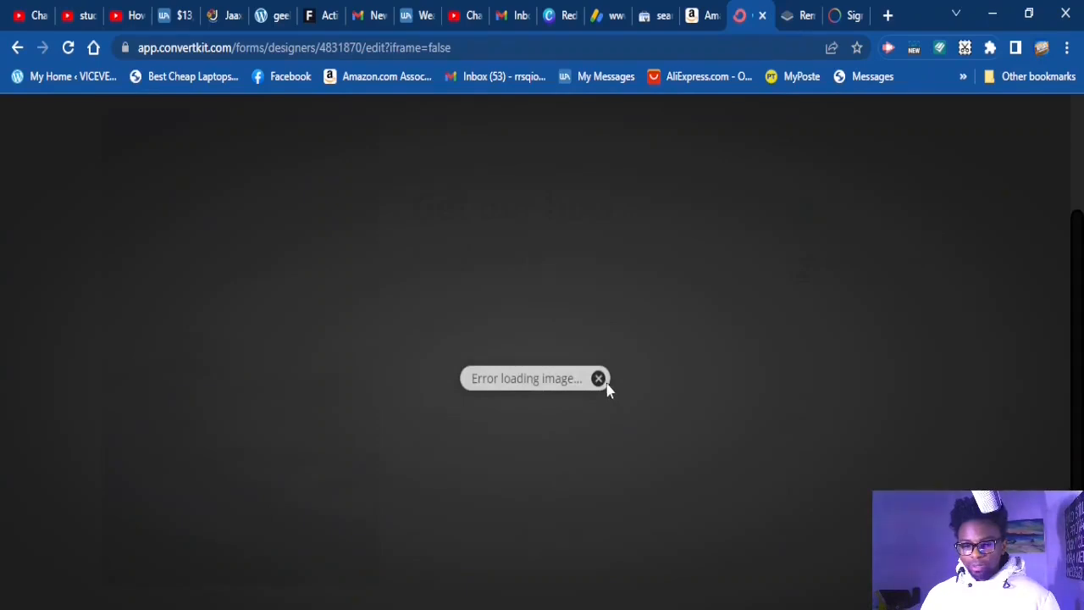
{"action": "left_click", "coordinate": [598, 379]}
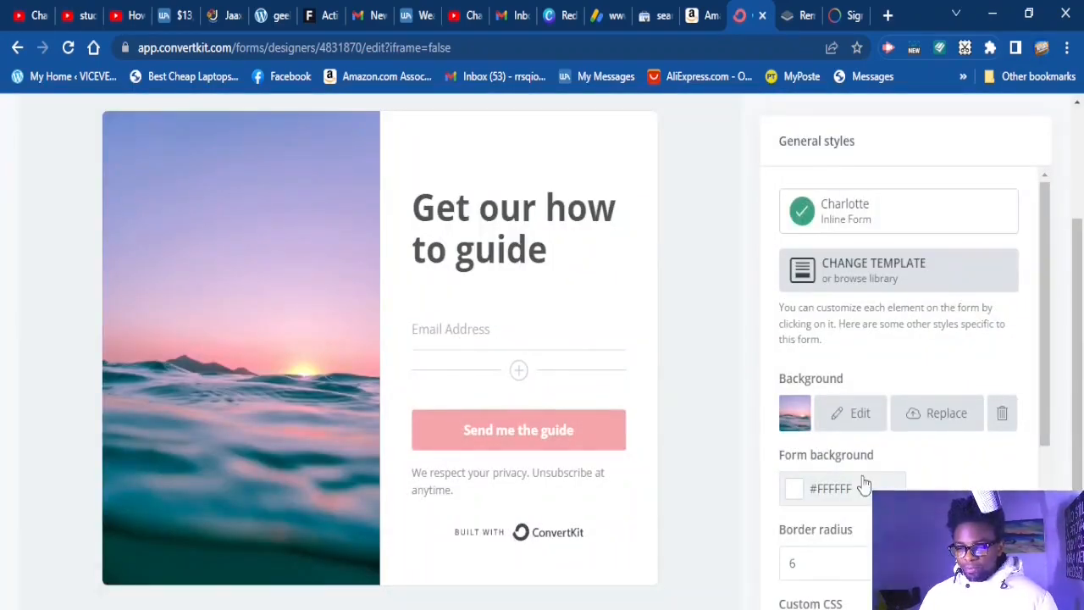
- Rewrite the form's headline, first as "GET HOW TO GET STARTED" and finally as "WORD OF YOU"
{"action": "left_click", "coordinate": [612, 260]}
{"action": "left_click_drag", "start_coordinate": [566, 252], "coordinate": [421, 213]}
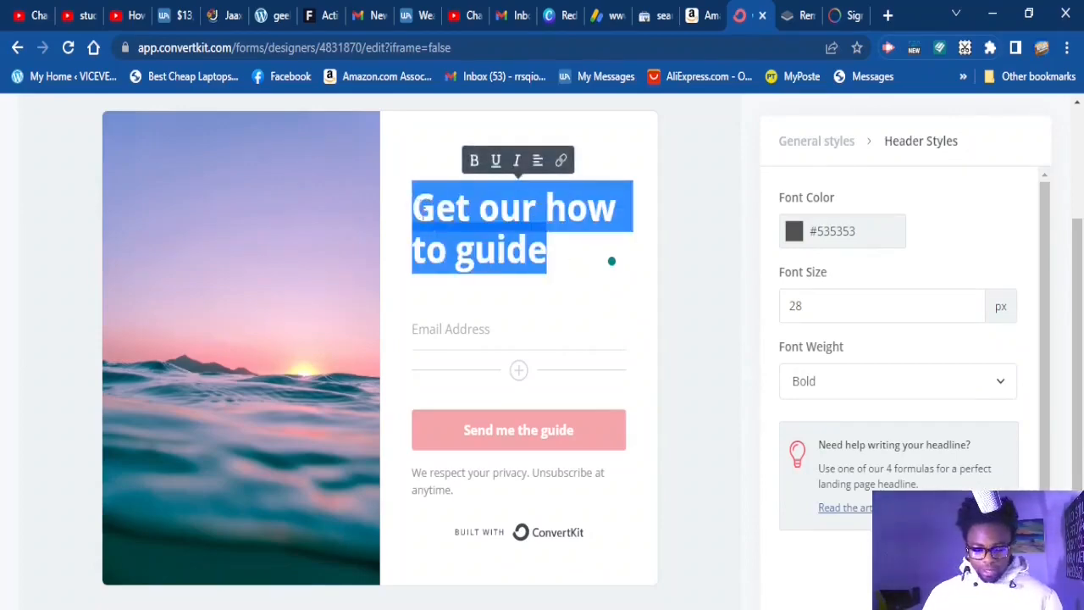
{"action": "type", "text": "G"}
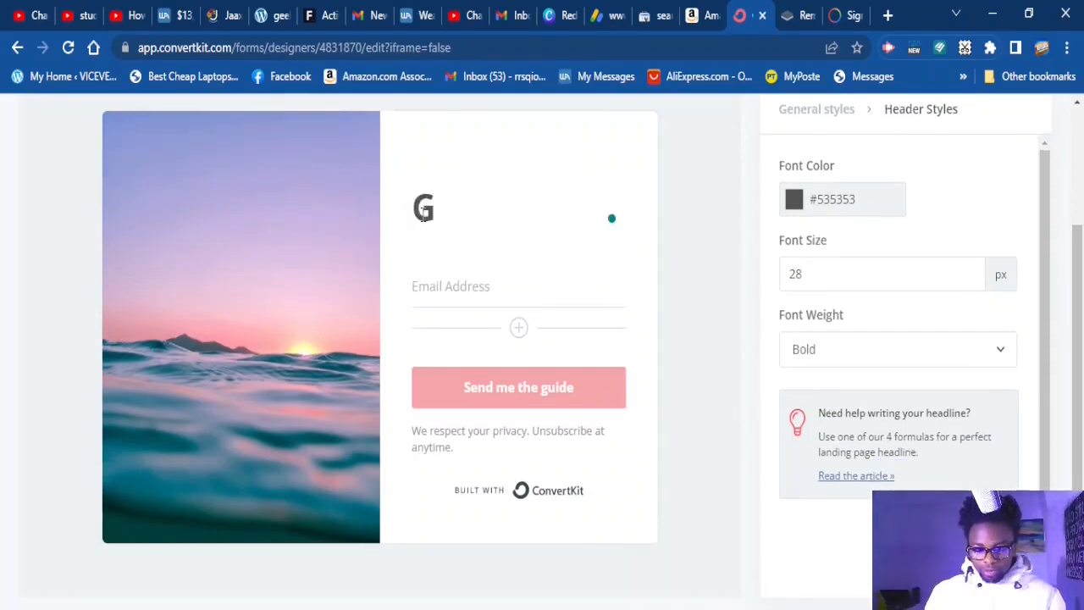
{"action": "type", "text": "ET HOW TO GET STARTED"}
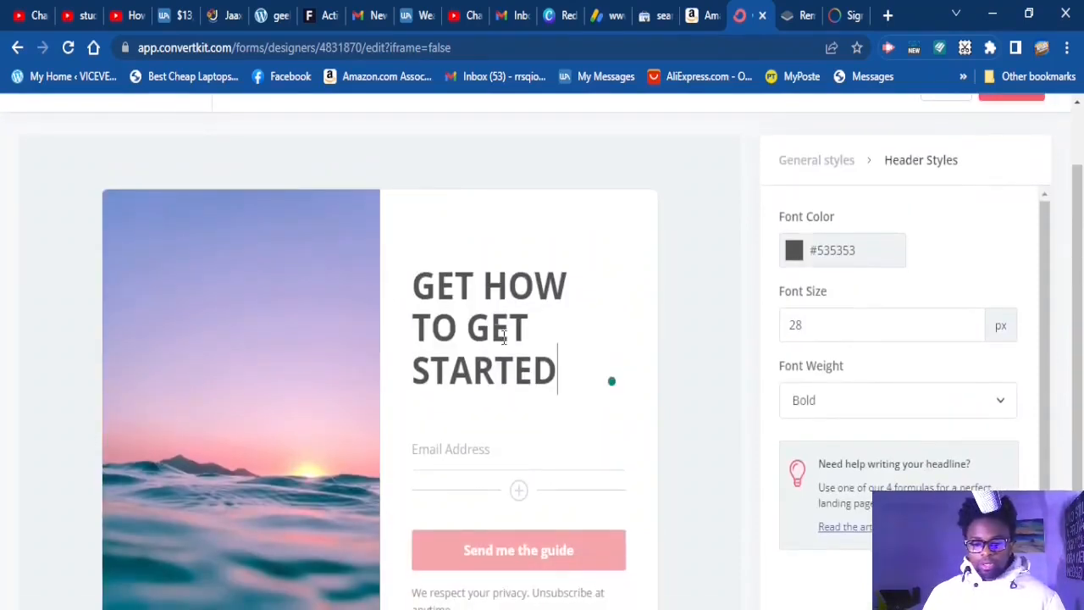
{"action": "scroll", "coordinate": [523, 423], "scroll_direction": "down", "scroll_amount": 2}
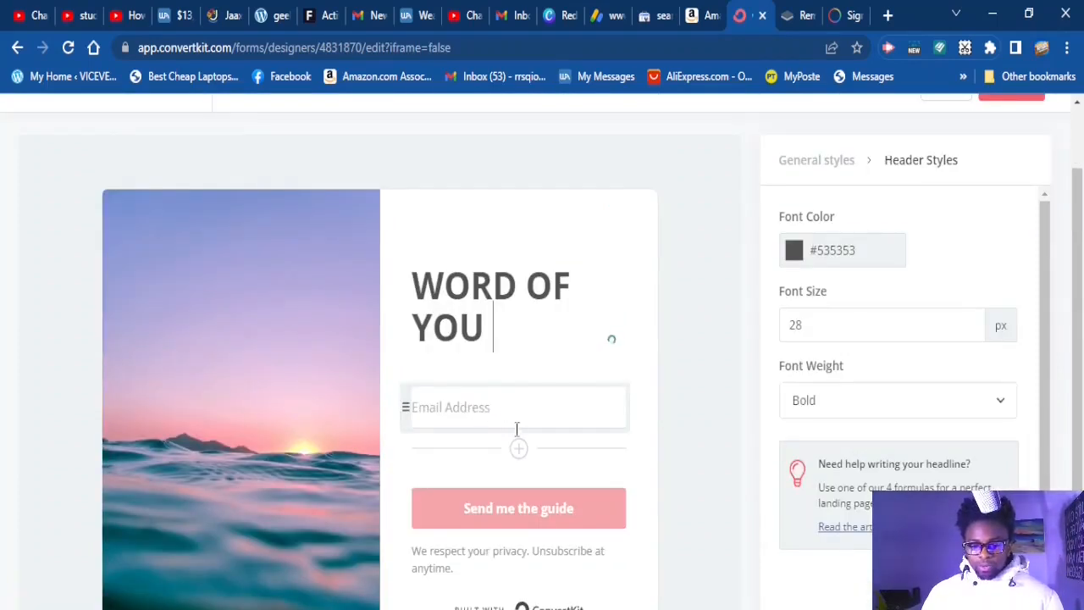
- Set the Email Address field's font color to slate blue #60778D and its border color to blue #2E6DC0
{"action": "left_click", "coordinate": [517, 428]}
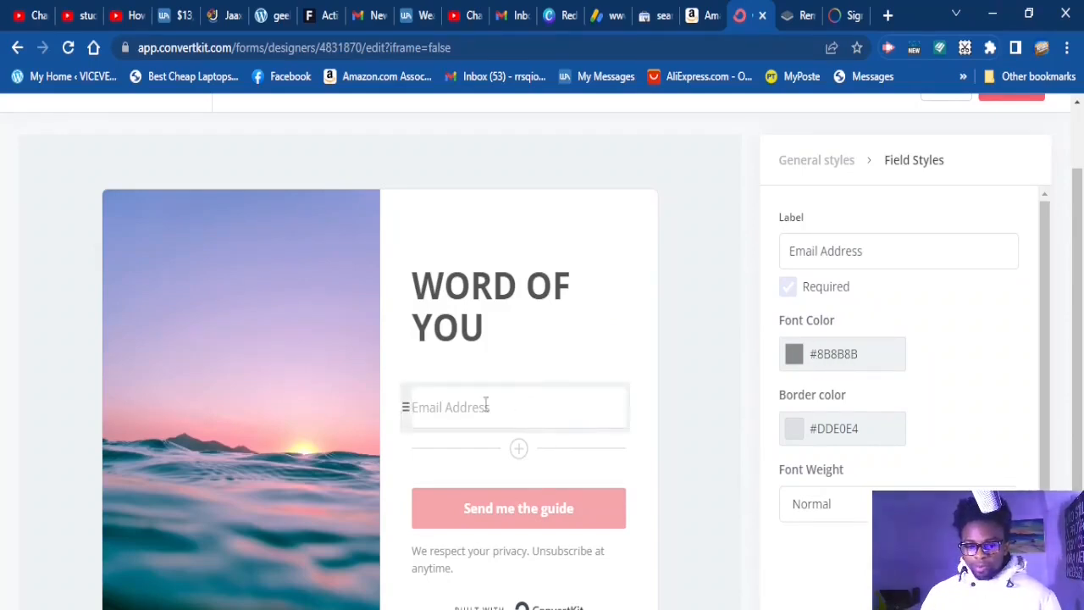
{"action": "left_click", "coordinate": [861, 359]}
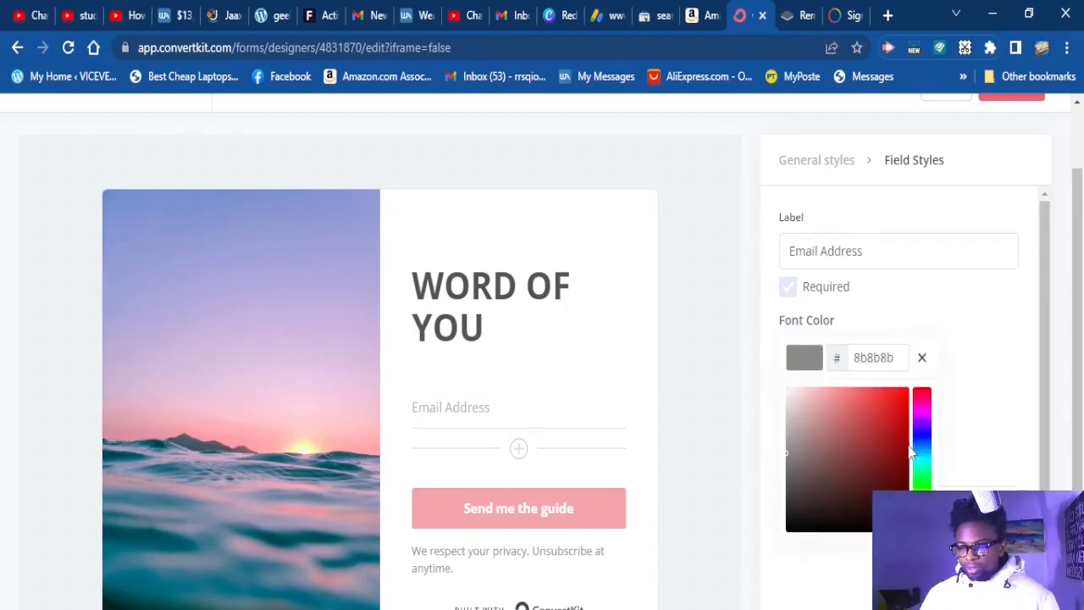
{"action": "left_click_drag", "start_coordinate": [920, 457], "coordinate": [921, 448]}
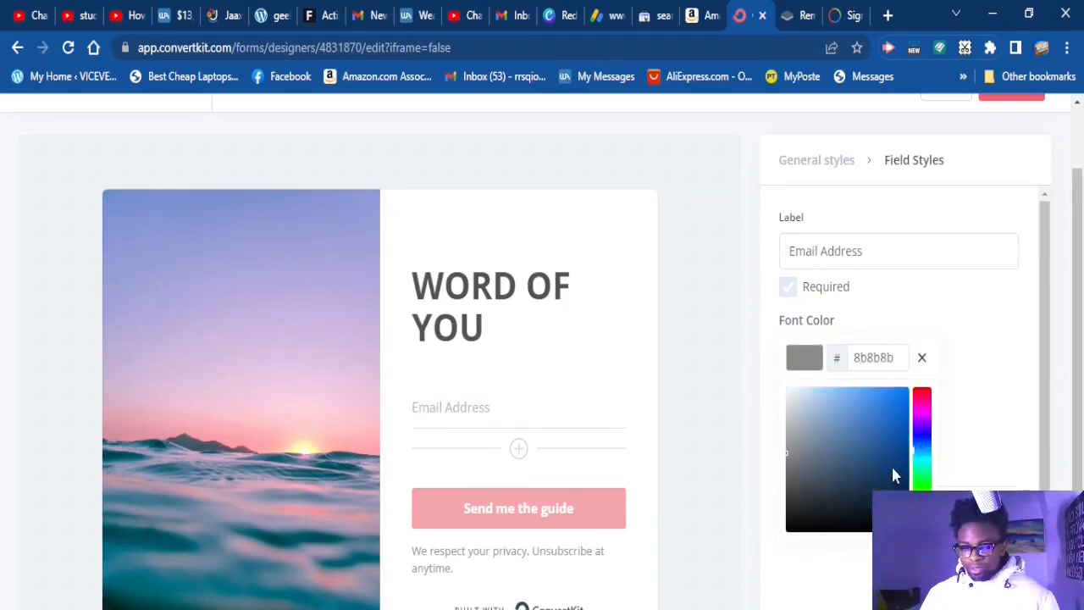
{"action": "left_click", "coordinate": [872, 442]}
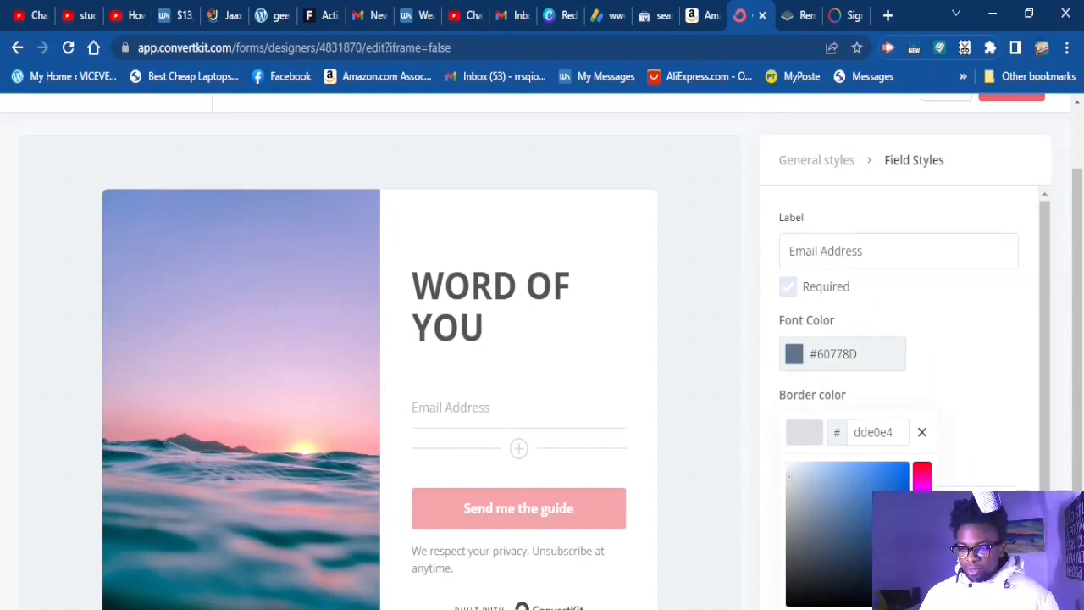
{"action": "left_click_drag", "start_coordinate": [883, 522], "coordinate": [879, 497]}
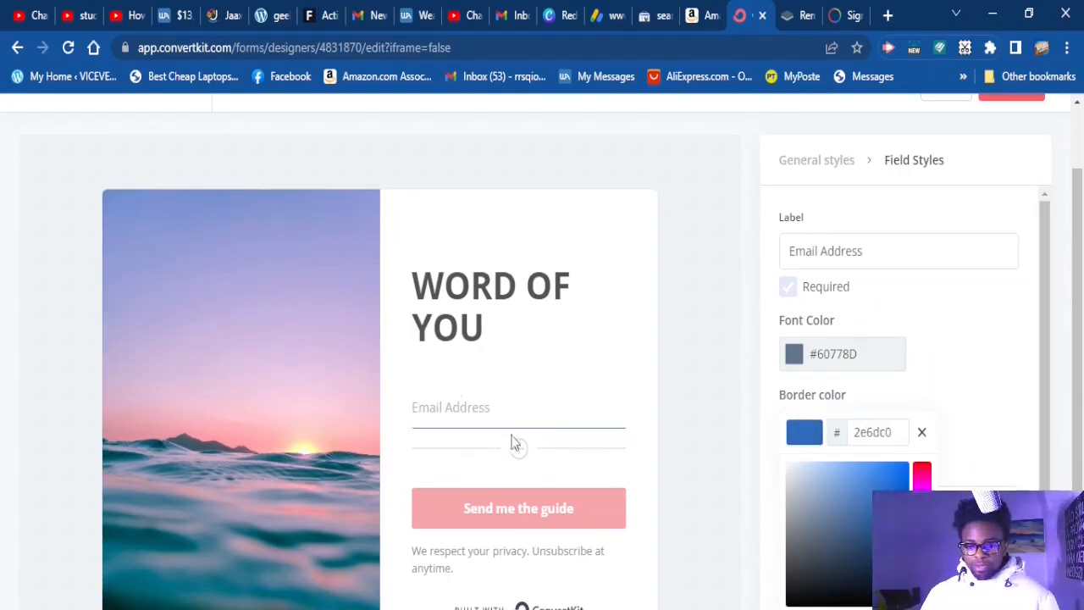
{"action": "scroll", "coordinate": [828, 505], "scroll_direction": "down", "scroll_amount": 1}
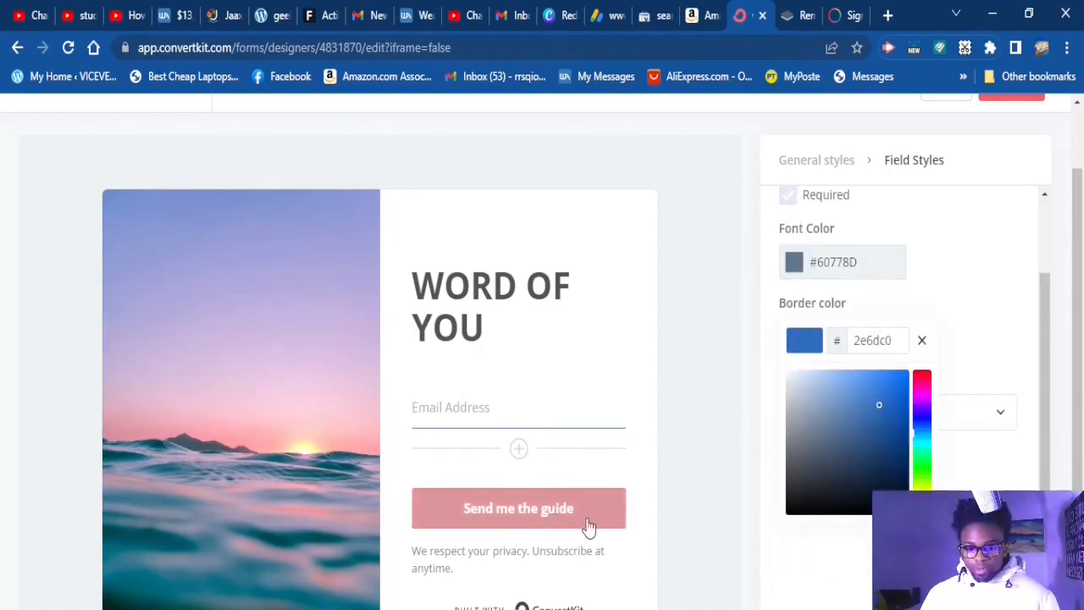
- Change the background color of the "Send me the guide" button to pink #F6A6F0
{"action": "left_click", "coordinate": [588, 526]}
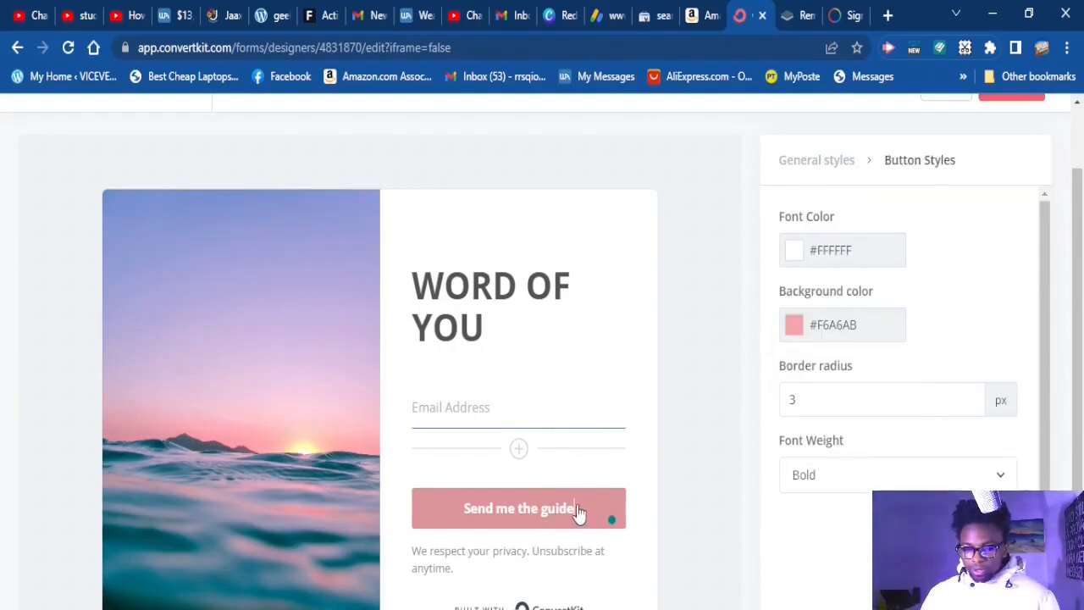
{"action": "left_click", "coordinate": [832, 333]}
{"action": "left_click_drag", "start_coordinate": [927, 465], "coordinate": [923, 383]}
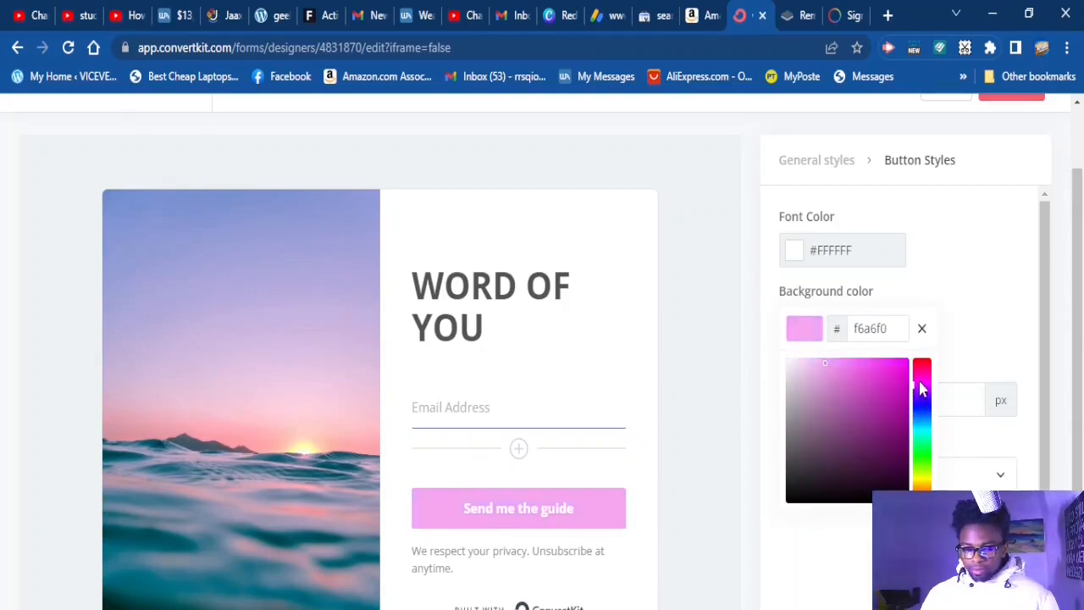
- Replace the form button's text with "LIST OF YOU"
{"action": "left_click", "coordinate": [577, 519]}
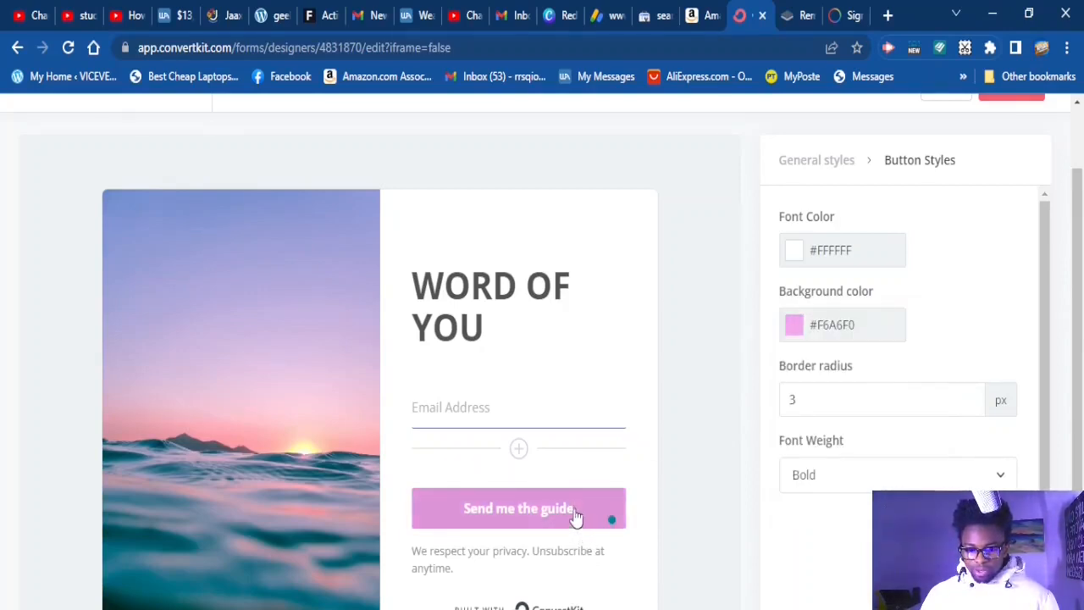
{"action": "left_click_drag", "start_coordinate": [577, 514], "coordinate": [465, 513]}
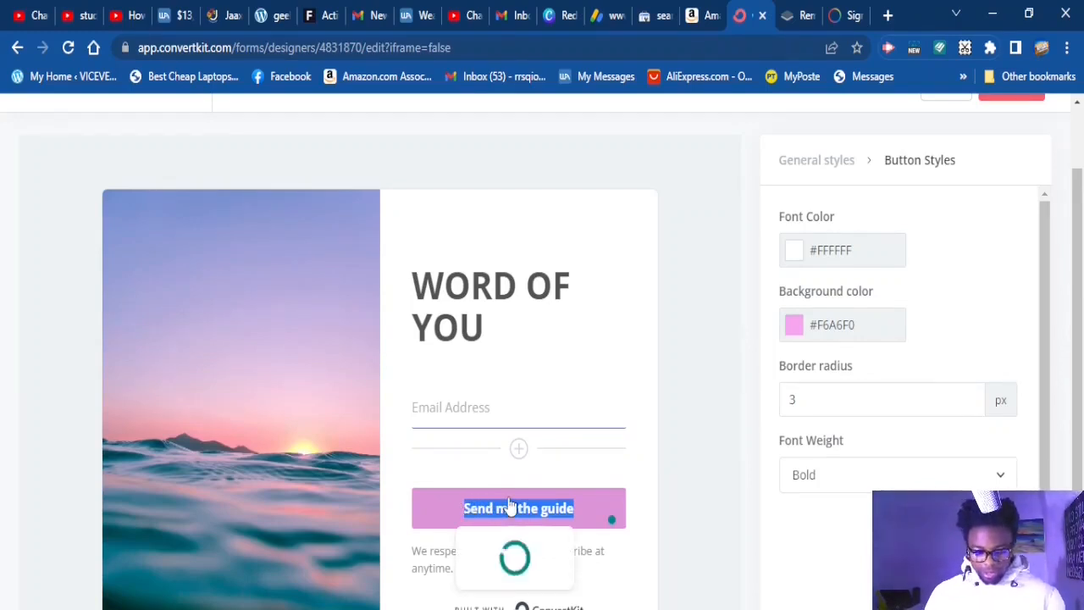
{"action": "key", "text": "BackSpace"}
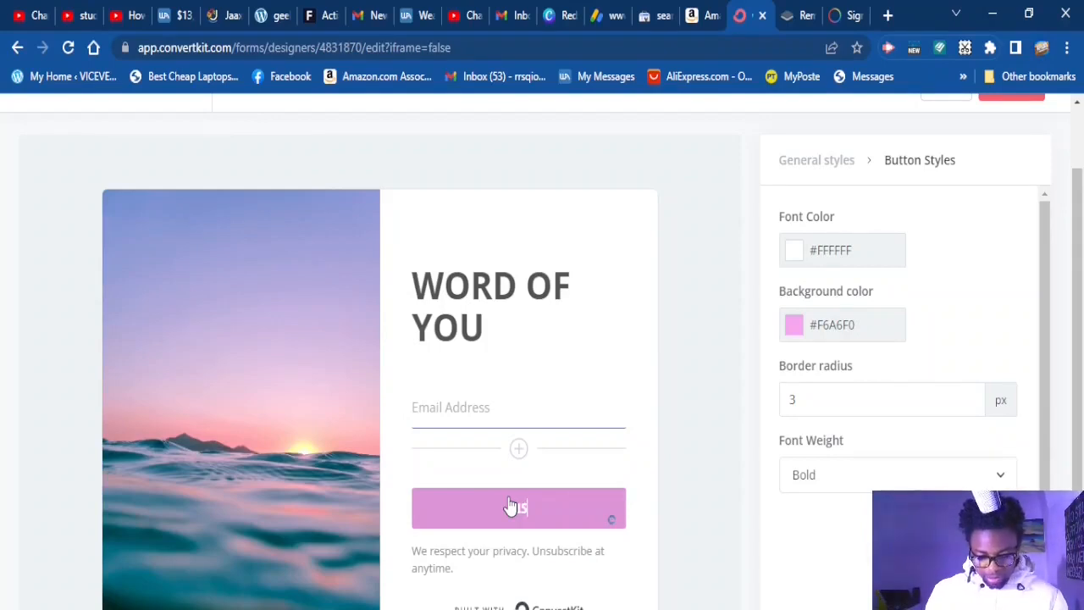
{"action": "type", "text": "LIST OF YOU"}
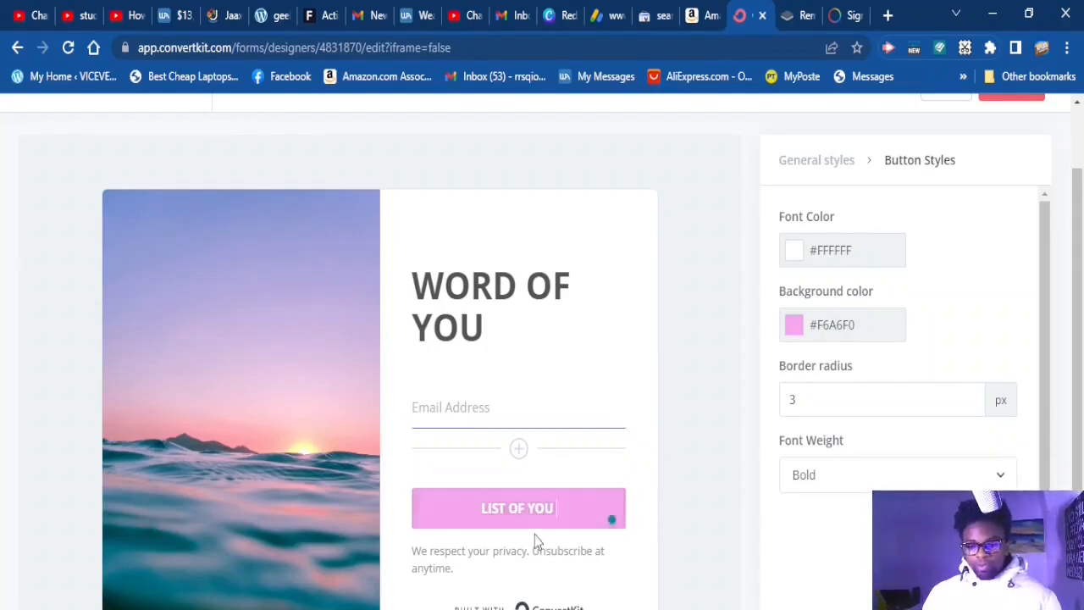
- Replace the privacy note below the form button with the placeholder text "TEHVD D"
{"action": "scroll", "coordinate": [515, 512], "scroll_direction": "down", "scroll_amount": 1}
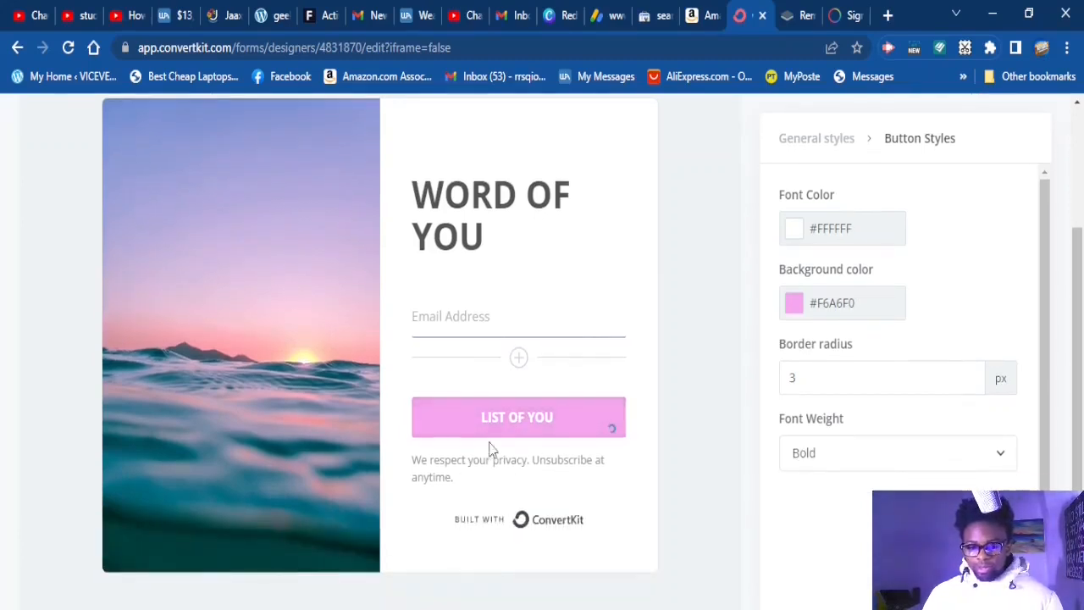
{"action": "triple_click", "coordinate": [432, 472]}
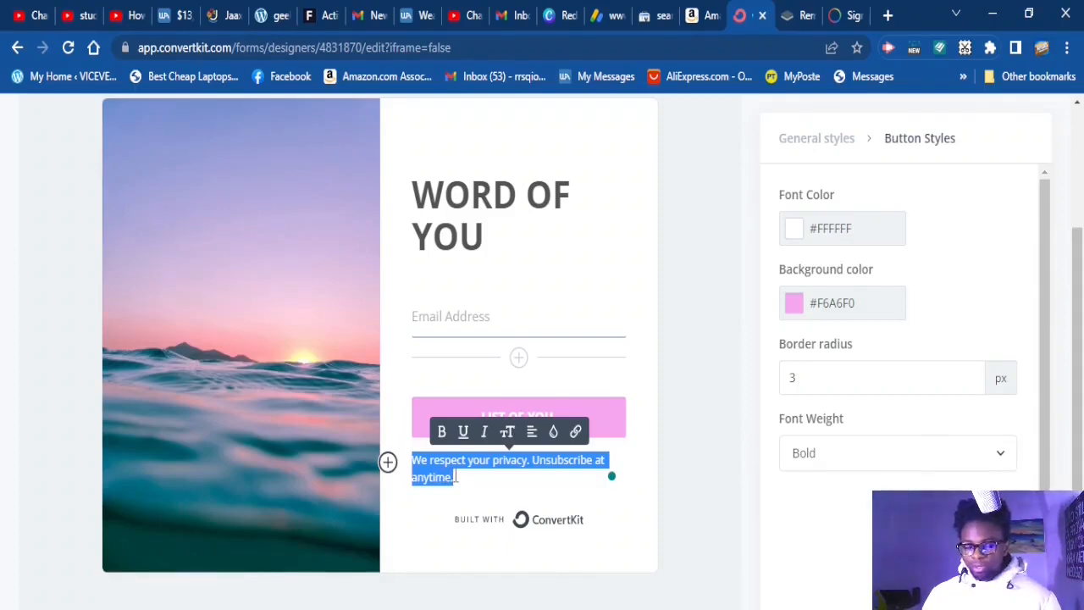
{"action": "type", "text": "TEHVD D"}
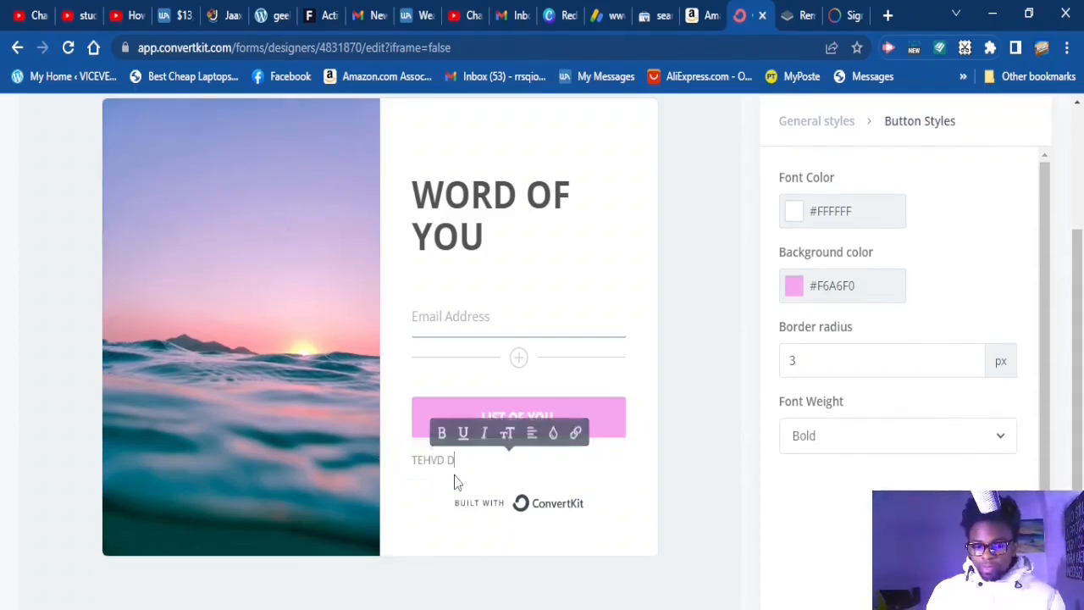
- Complete the note below the form button as "TEHVD DDBDHJSJD" and set the button's font weight to Normal
{"action": "type", "text": "DBDHJSJD"}
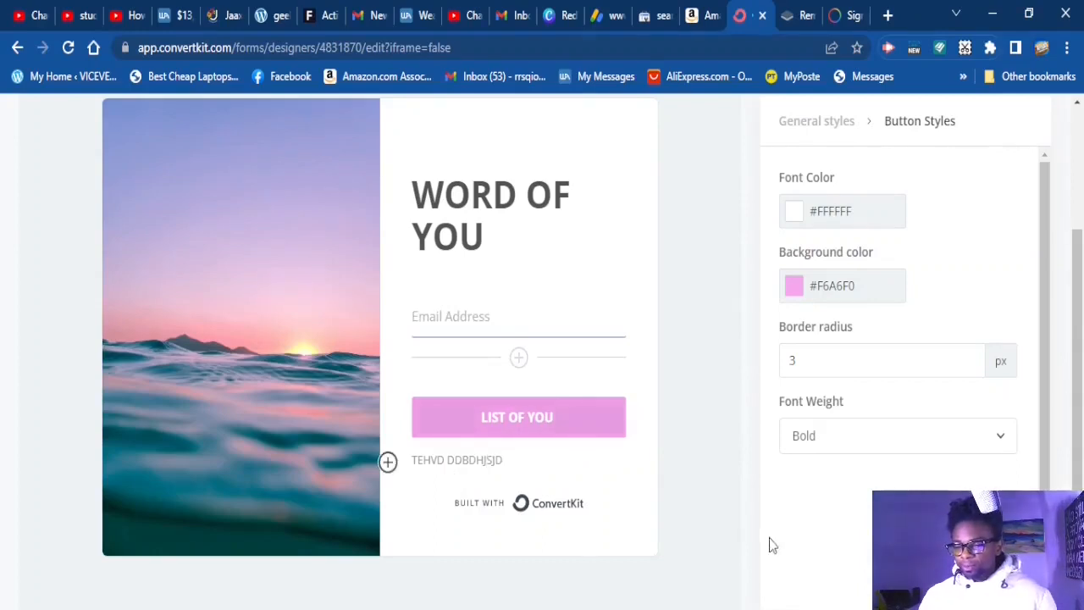
{"action": "left_click", "coordinate": [993, 445]}
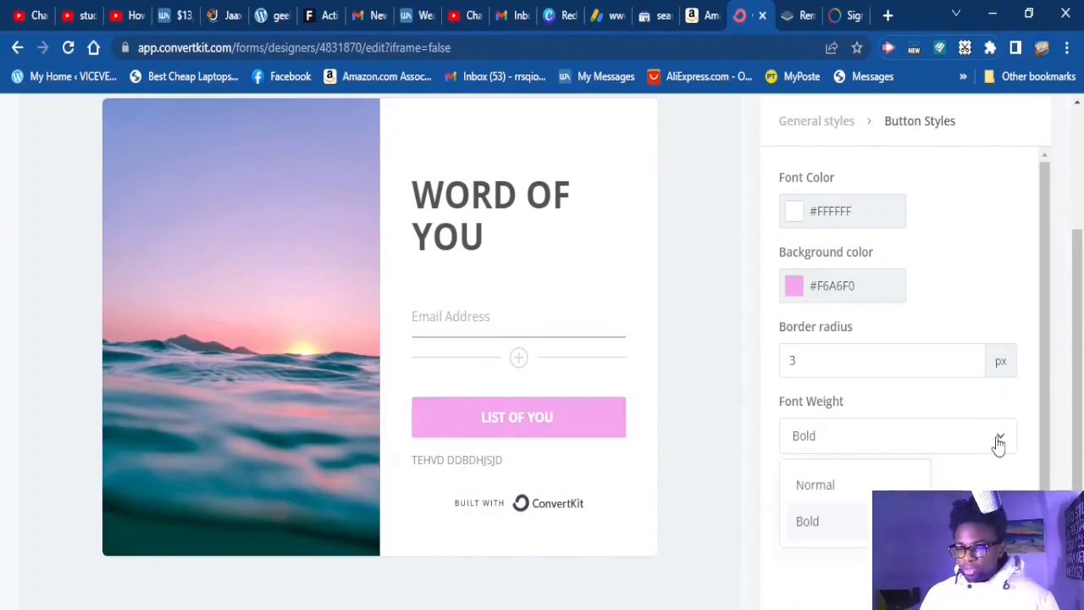
{"action": "left_click", "coordinate": [818, 529]}
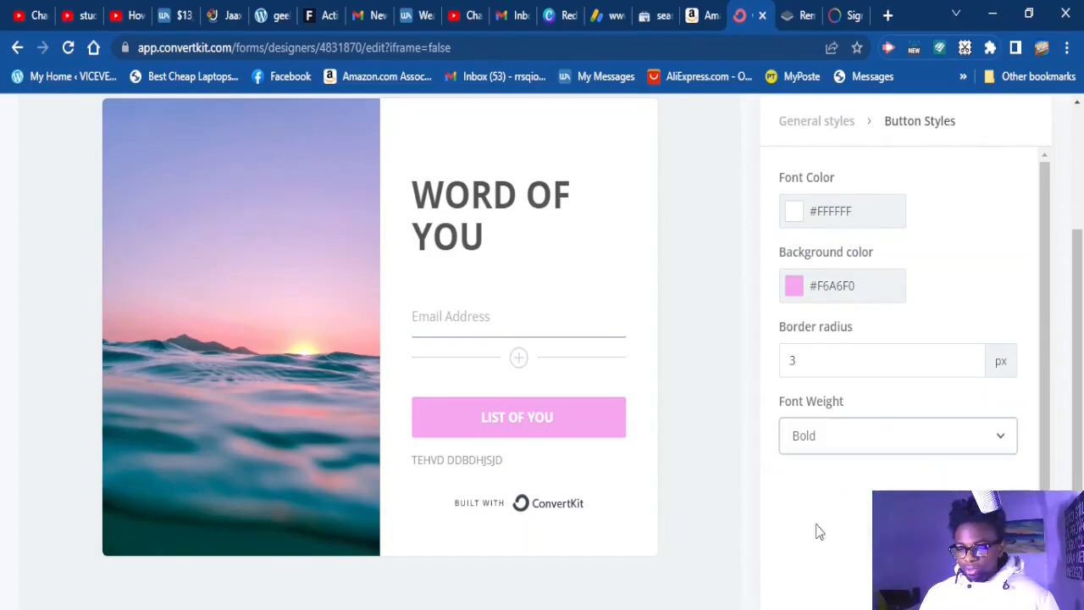
{"action": "left_click", "coordinate": [906, 446]}
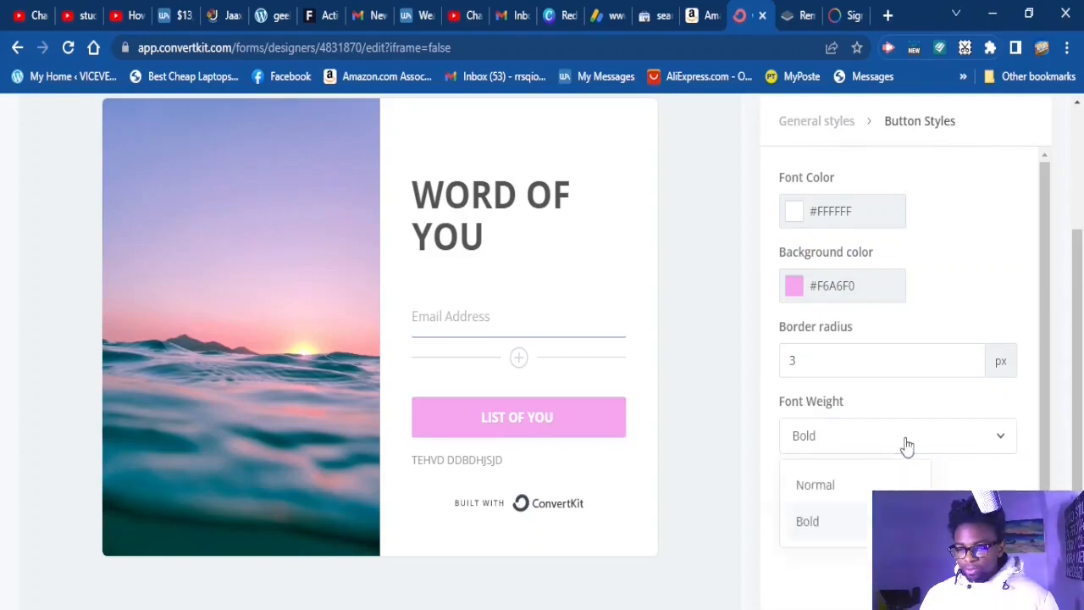
{"action": "left_click", "coordinate": [824, 489]}
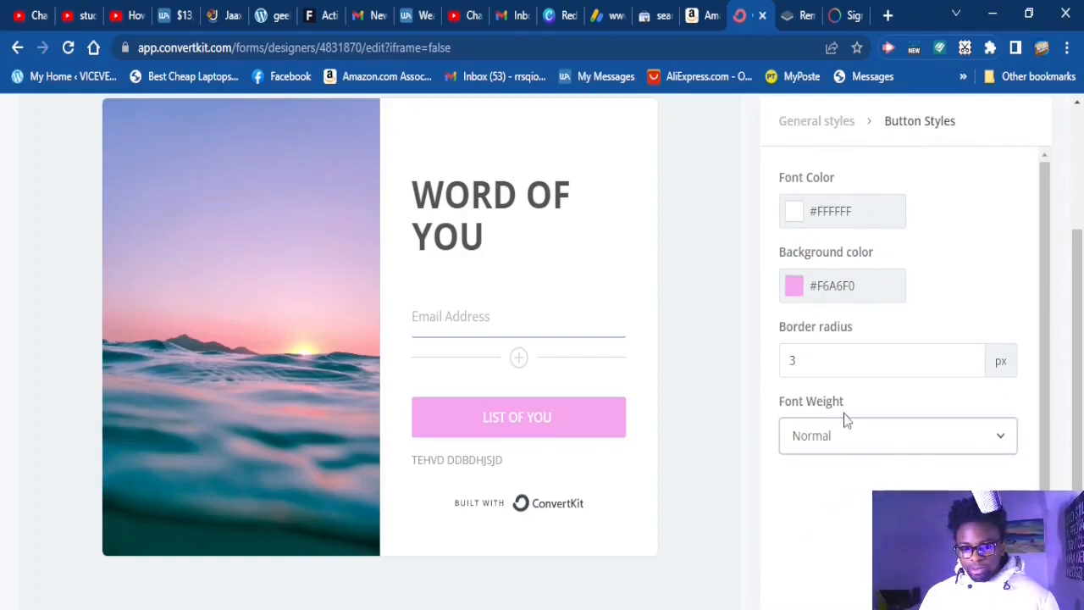
- Set the form's overall border radius to 24 px in the general styles
{"action": "scroll", "coordinate": [845, 413], "scroll_direction": "up", "scroll_amount": 1}
{"action": "scroll", "coordinate": [844, 412], "scroll_direction": "up", "scroll_amount": 1}
{"action": "scroll", "coordinate": [702, 460], "scroll_direction": "down", "scroll_amount": 1}
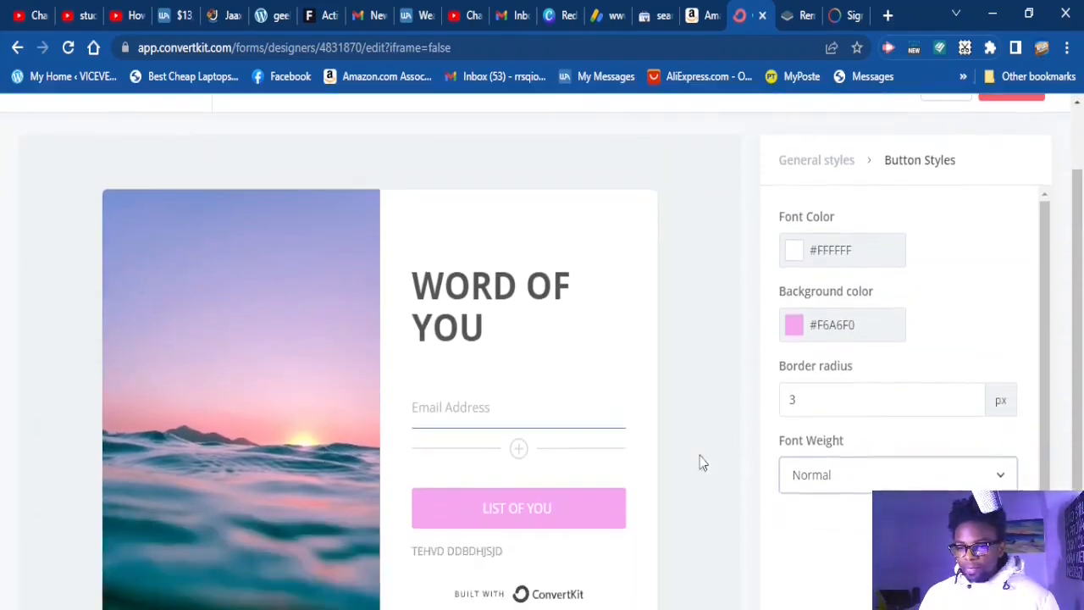
{"action": "left_click", "coordinate": [309, 419]}
{"action": "scroll", "coordinate": [309, 419], "scroll_direction": "down", "scroll_amount": 1}
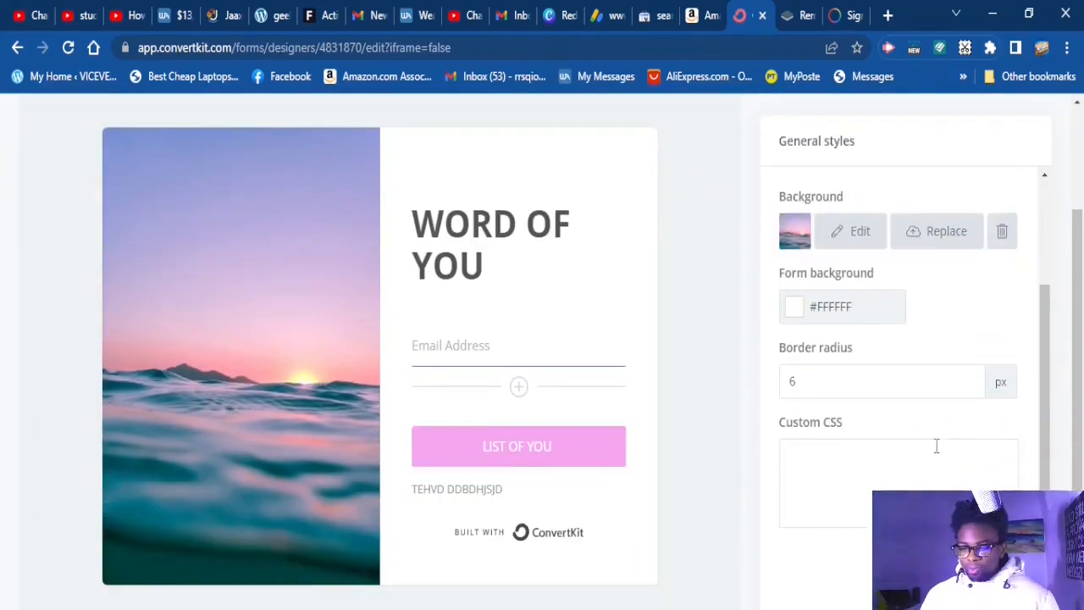
{"action": "left_click", "coordinate": [971, 392]}
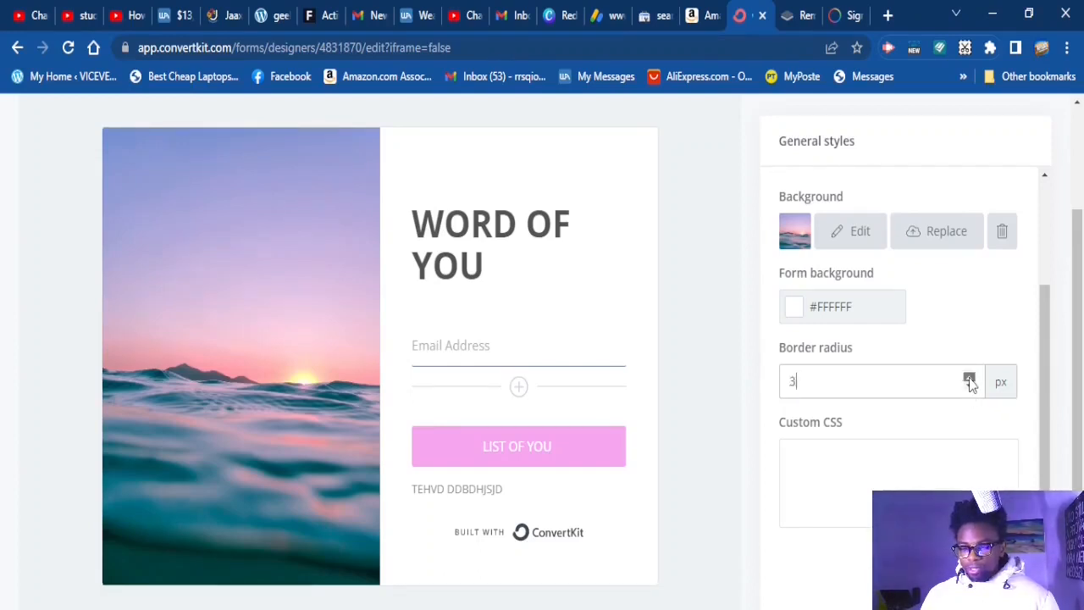
{"action": "left_click", "coordinate": [970, 378]}
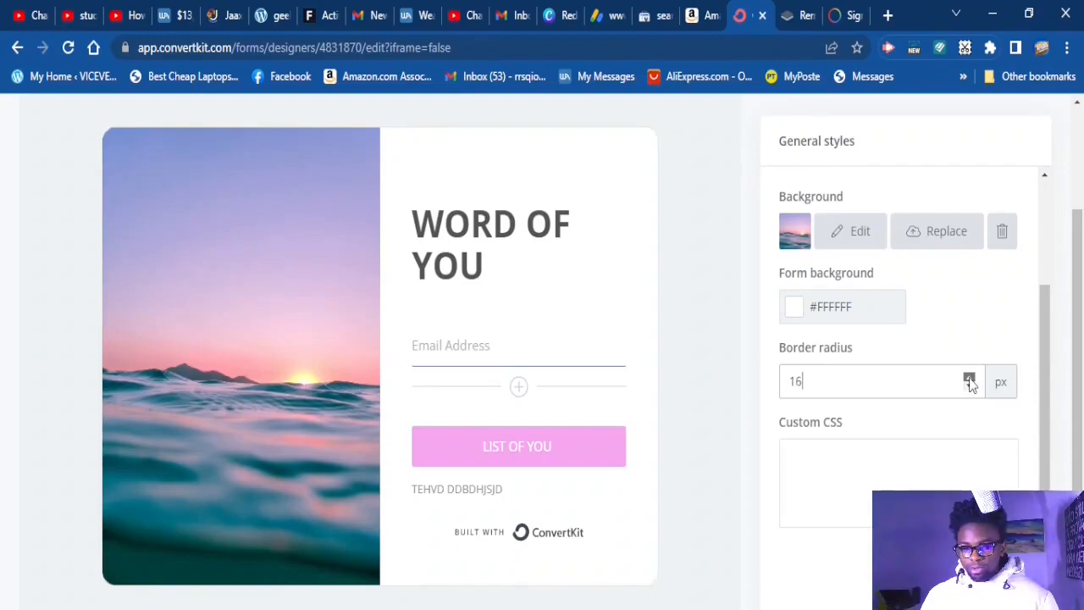
{"action": "left_click", "coordinate": [969, 379]}
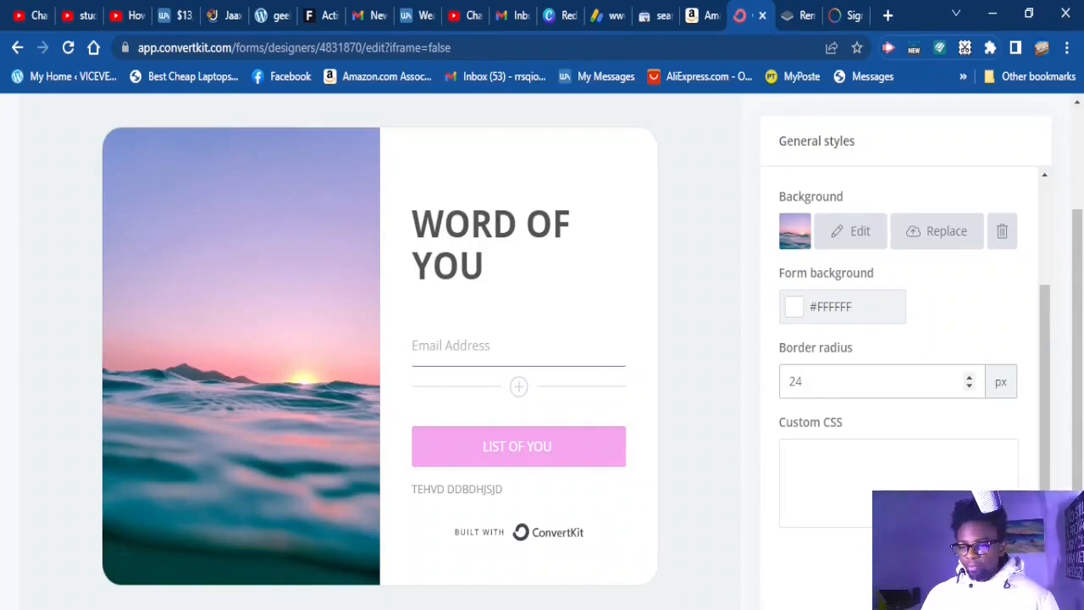
{"action": "left_click", "coordinate": [836, 457]}
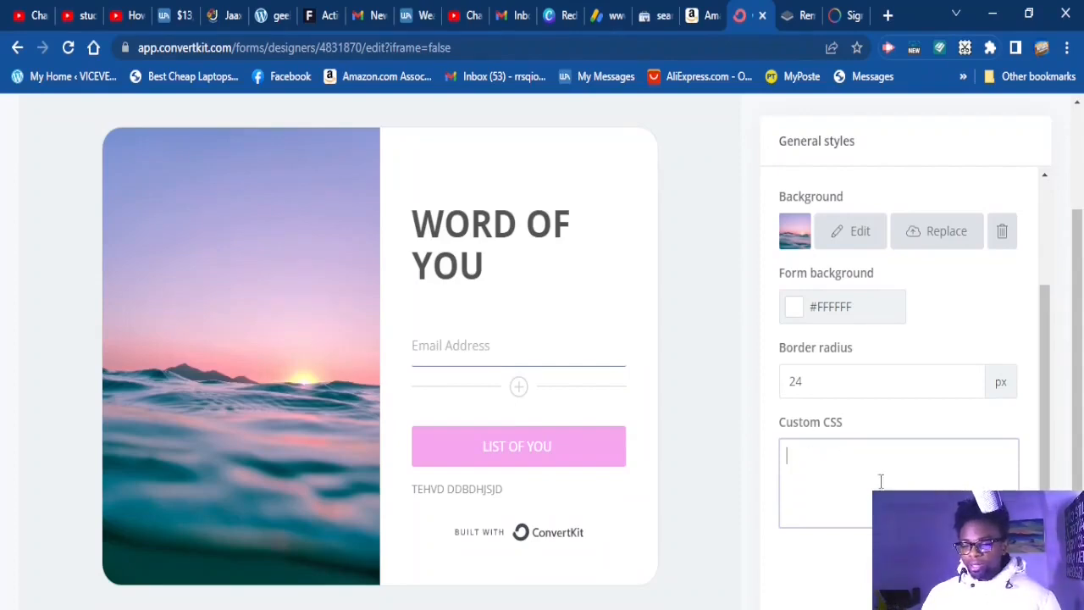
- Save the customized Charlotte form
{"action": "scroll", "coordinate": [878, 331], "scroll_direction": "up", "scroll_amount": 3}
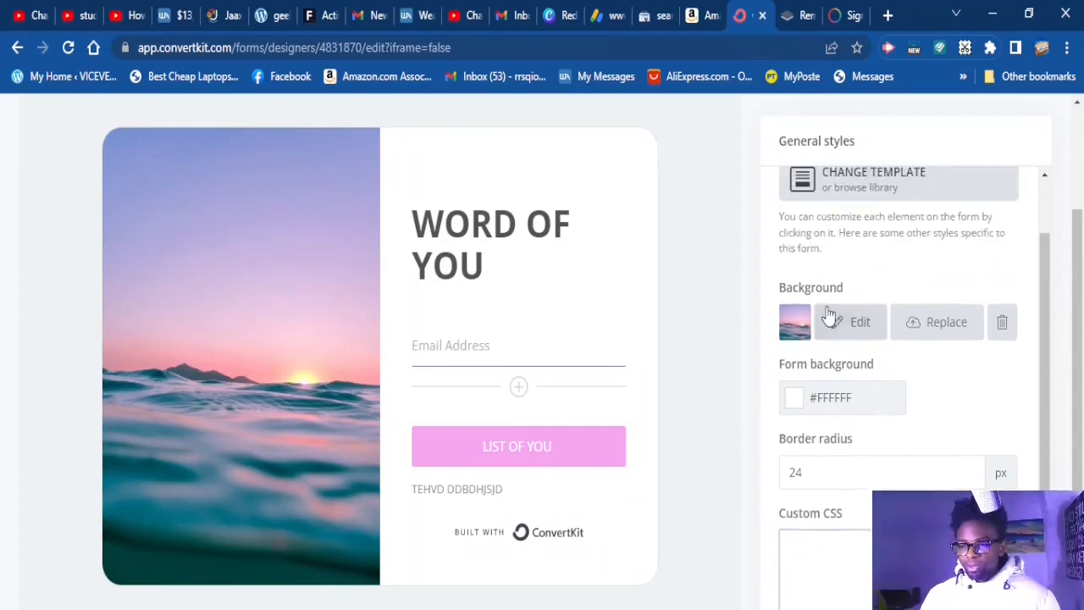
{"action": "scroll", "coordinate": [503, 329], "scroll_direction": "up", "scroll_amount": 2}
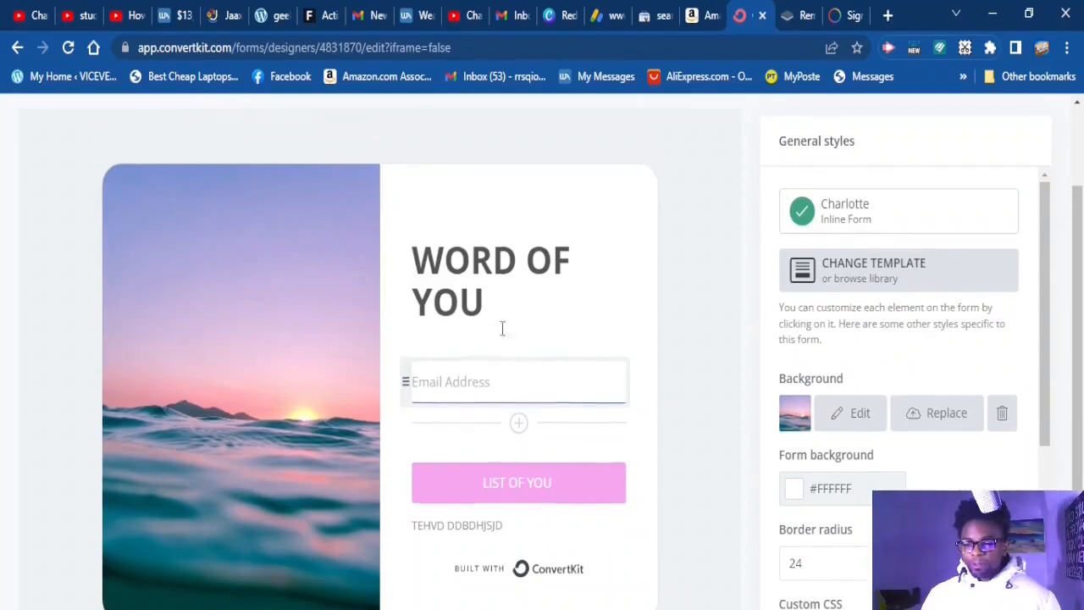
{"action": "scroll", "coordinate": [502, 329], "scroll_direction": "up", "scroll_amount": 1}
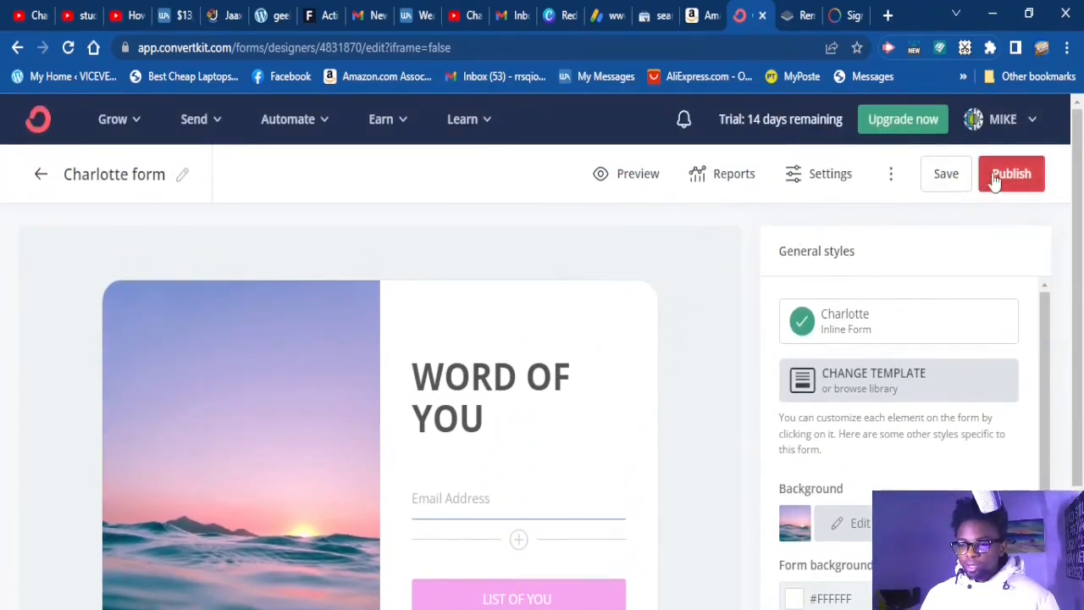
{"action": "left_click", "coordinate": [953, 184]}
- Review the form's layout, including its headline, email field, button and note
{"action": "scroll", "coordinate": [690, 306], "scroll_direction": "down", "scroll_amount": 3}
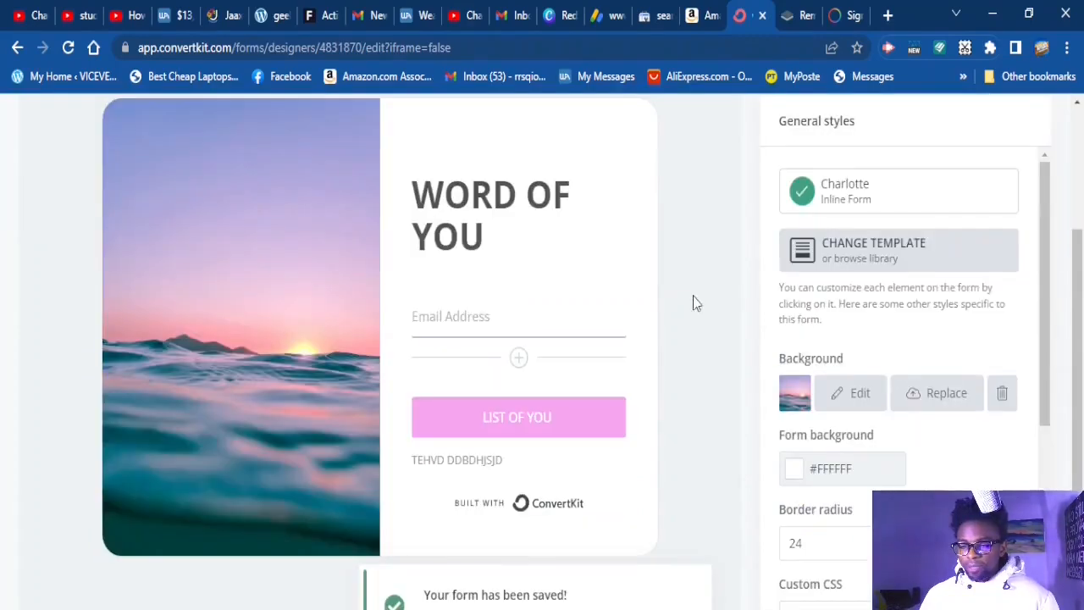
{"action": "scroll", "coordinate": [691, 317], "scroll_direction": "up", "scroll_amount": 3}
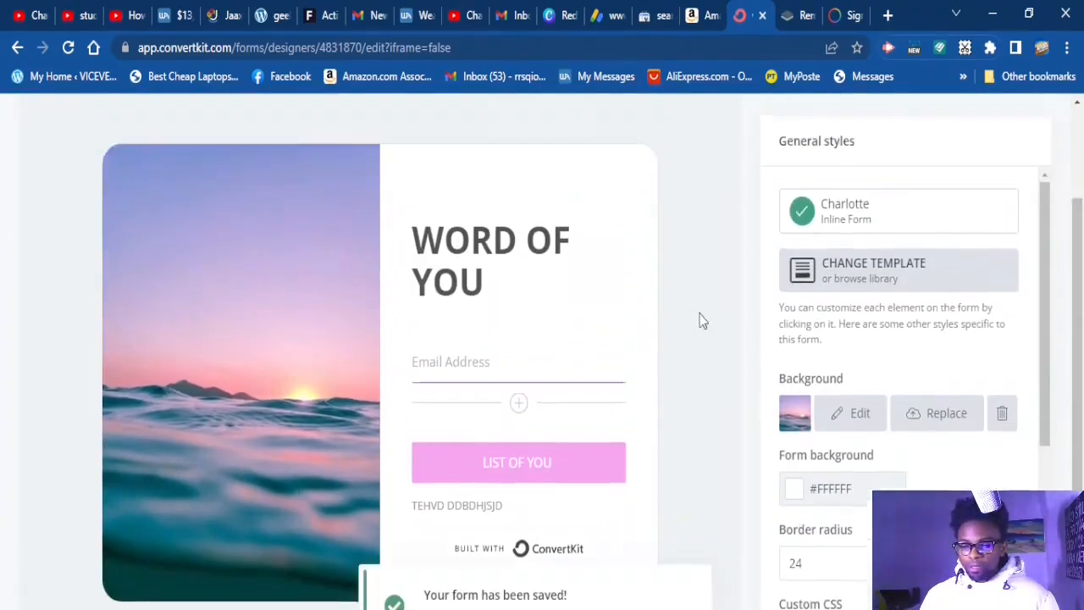
{"action": "scroll", "coordinate": [748, 289], "scroll_direction": "down", "scroll_amount": 1}
{"action": "scroll", "coordinate": [533, 315], "scroll_direction": "down", "scroll_amount": 1}
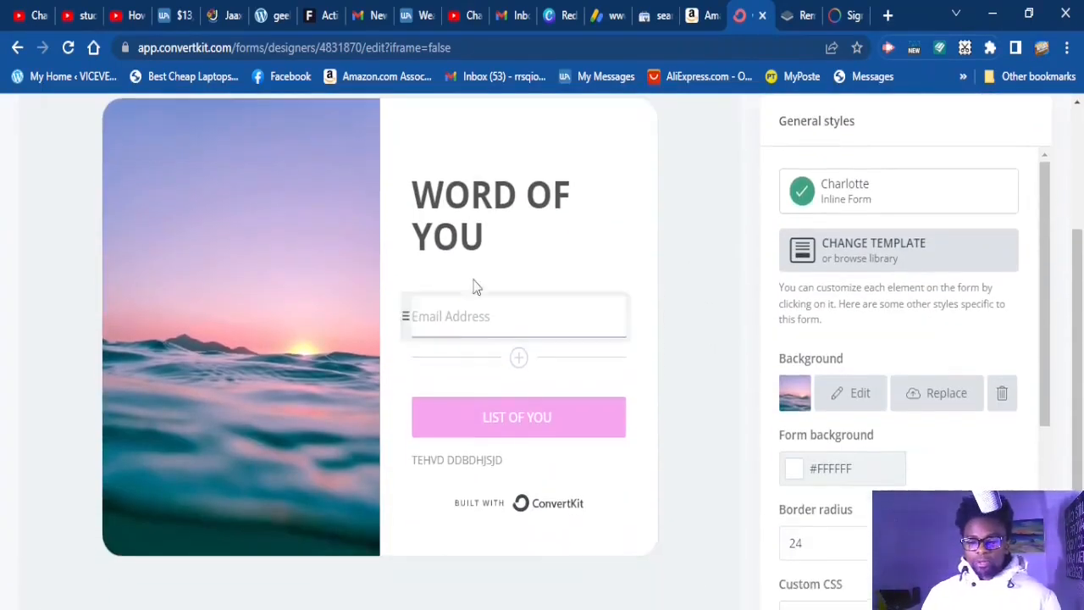
{"action": "scroll", "coordinate": [519, 276], "scroll_direction": "up", "scroll_amount": 1}
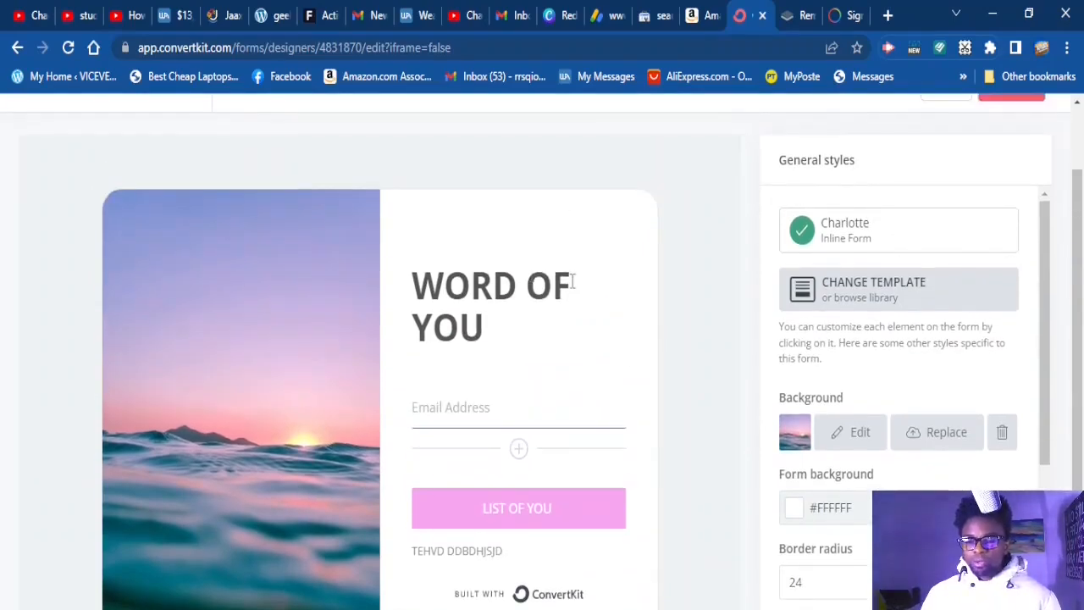
{"action": "scroll", "coordinate": [573, 286], "scroll_direction": "down", "scroll_amount": 1}
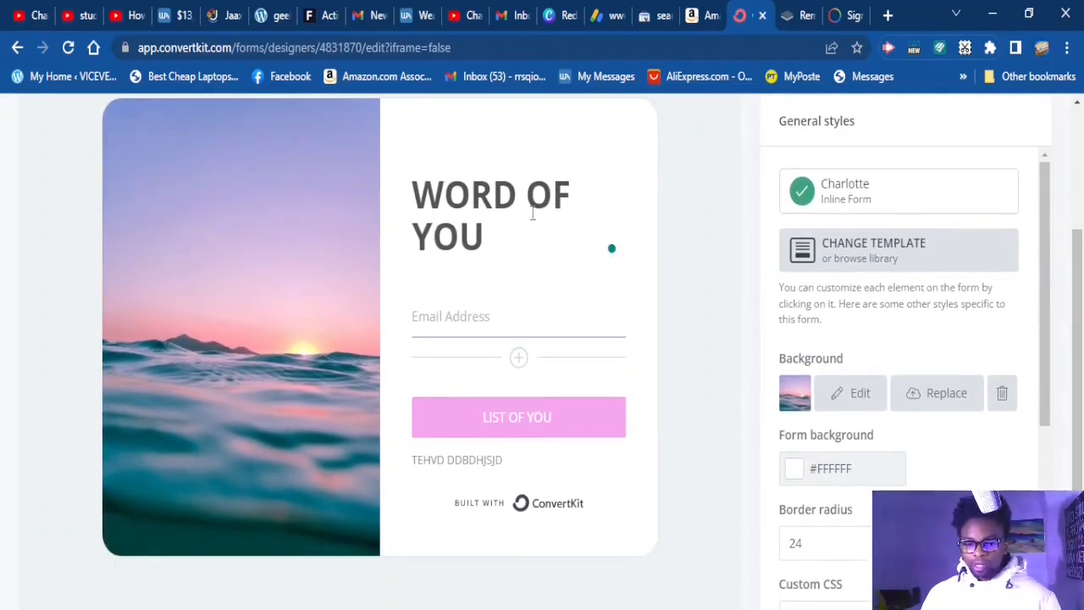
{"action": "left_click_drag", "start_coordinate": [590, 297], "coordinate": [443, 197]}
{"action": "scroll", "coordinate": [646, 418], "scroll_direction": "up", "scroll_amount": 2}
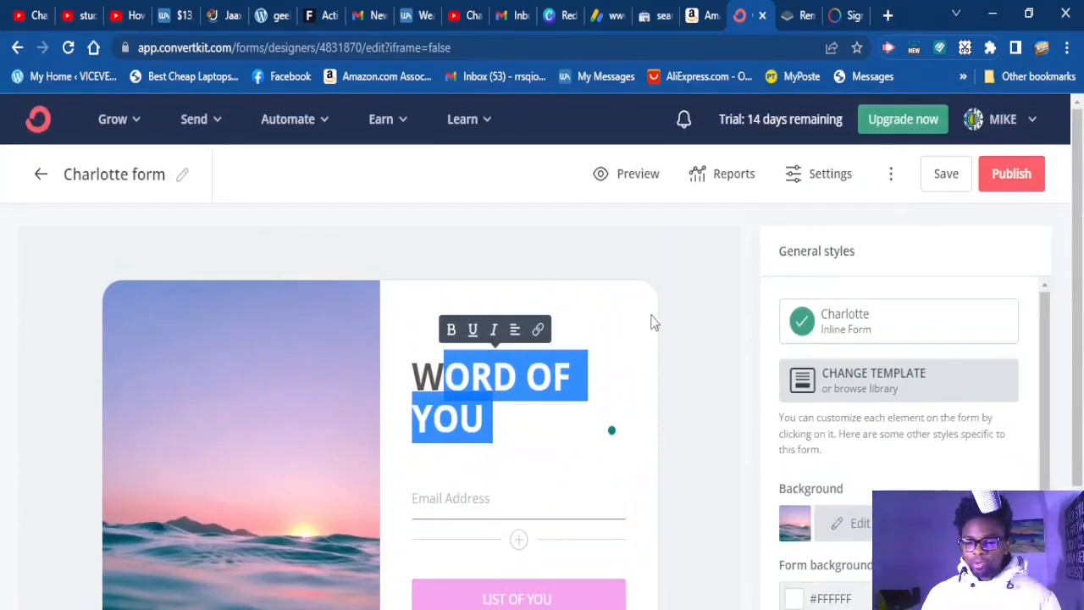
{"action": "left_click", "coordinate": [668, 291]}
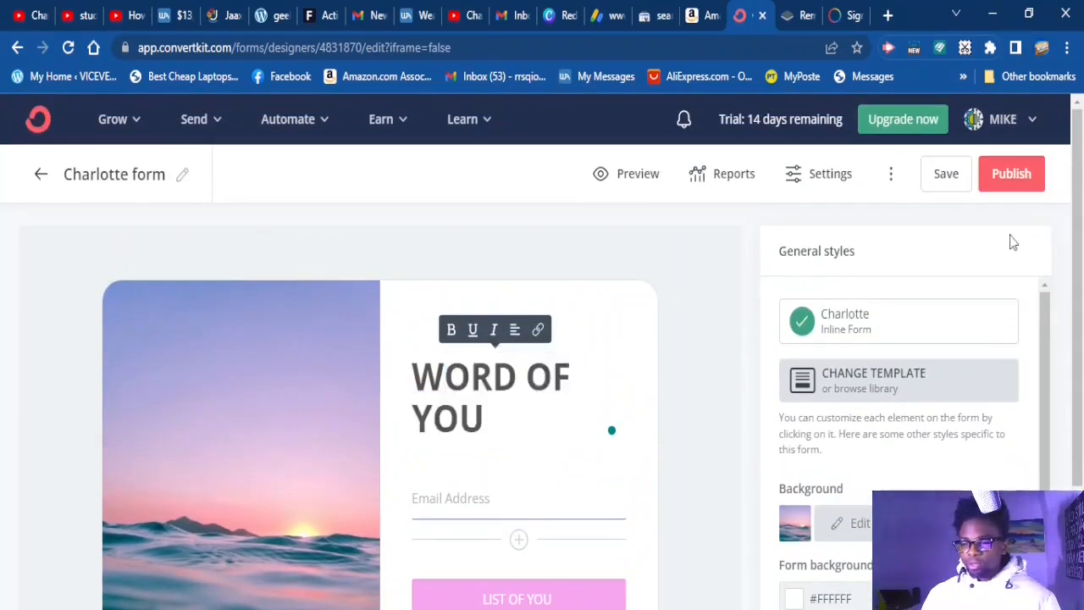
- Open the form's publishing options and copy the JavaScript embed code
{"action": "left_click", "coordinate": [1019, 176]}
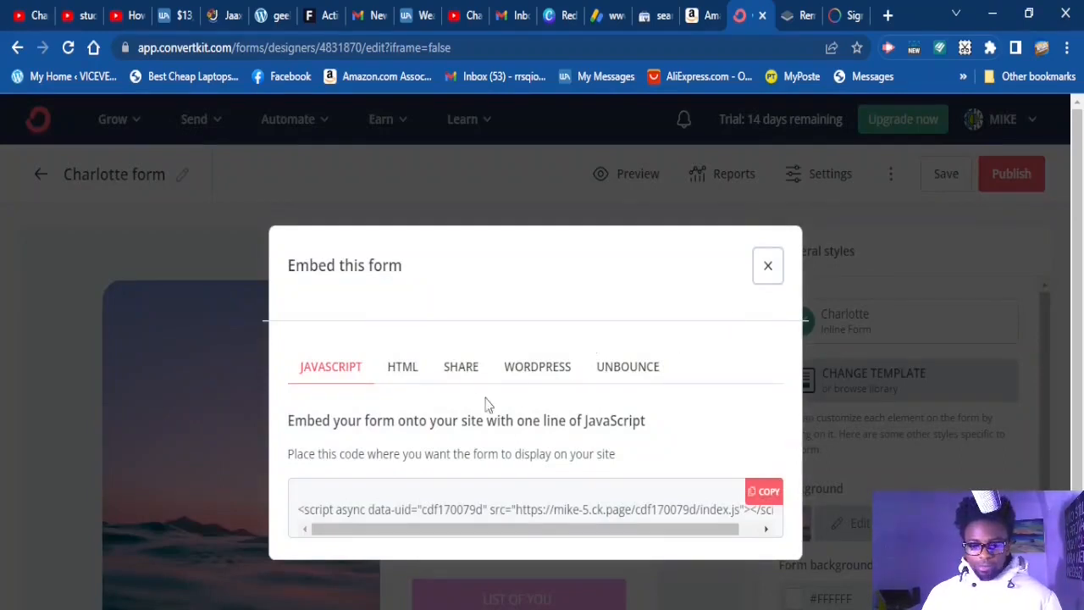
{"action": "scroll", "coordinate": [515, 433], "scroll_direction": "down", "scroll_amount": 1}
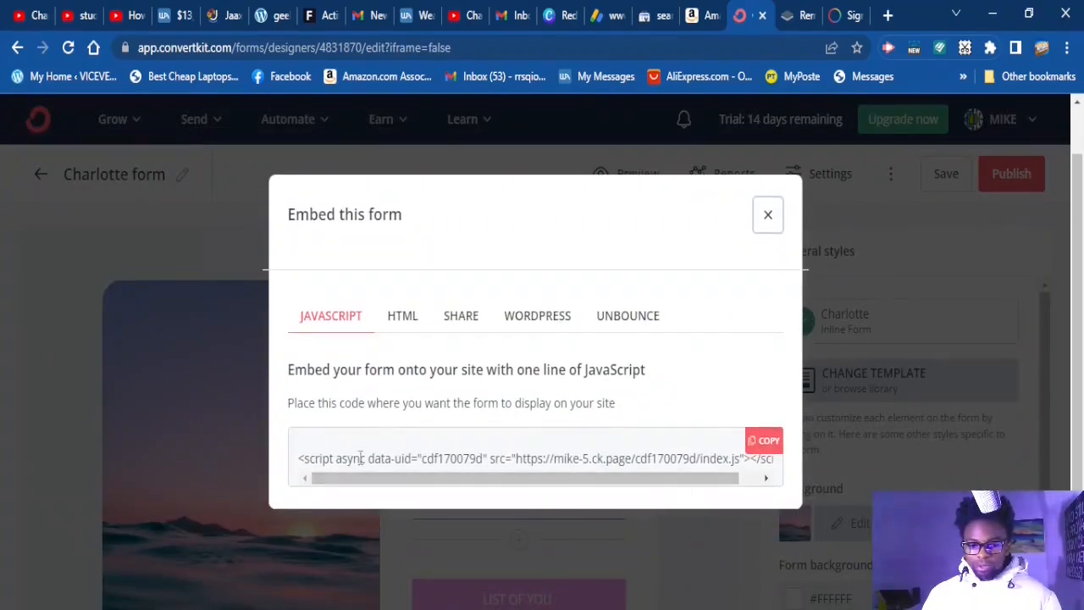
{"action": "left_click", "coordinate": [766, 442]}
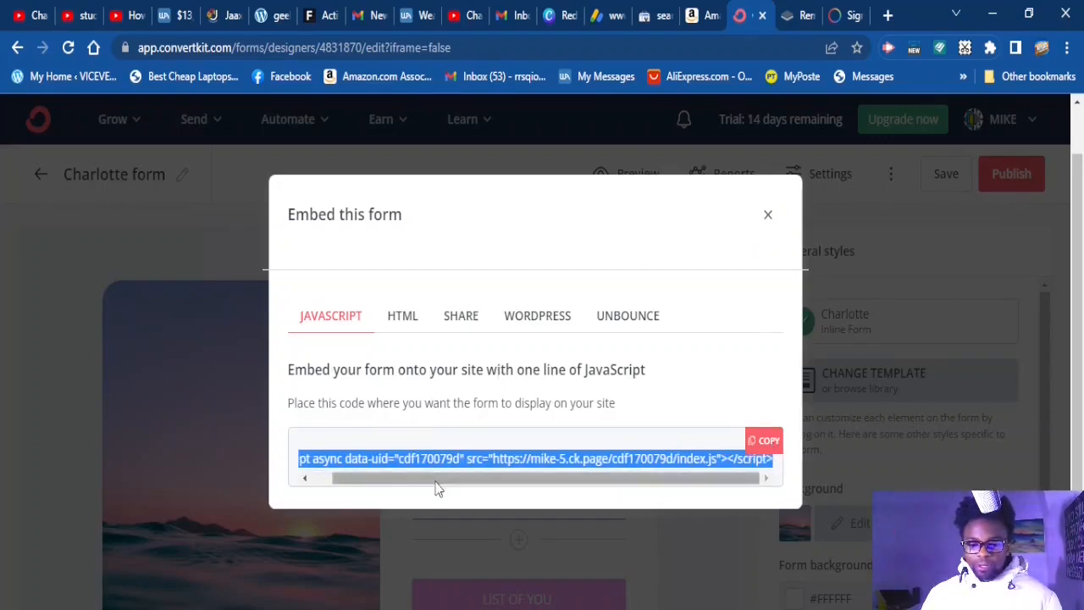
{"action": "left_click_drag", "start_coordinate": [437, 488], "coordinate": [407, 479]}
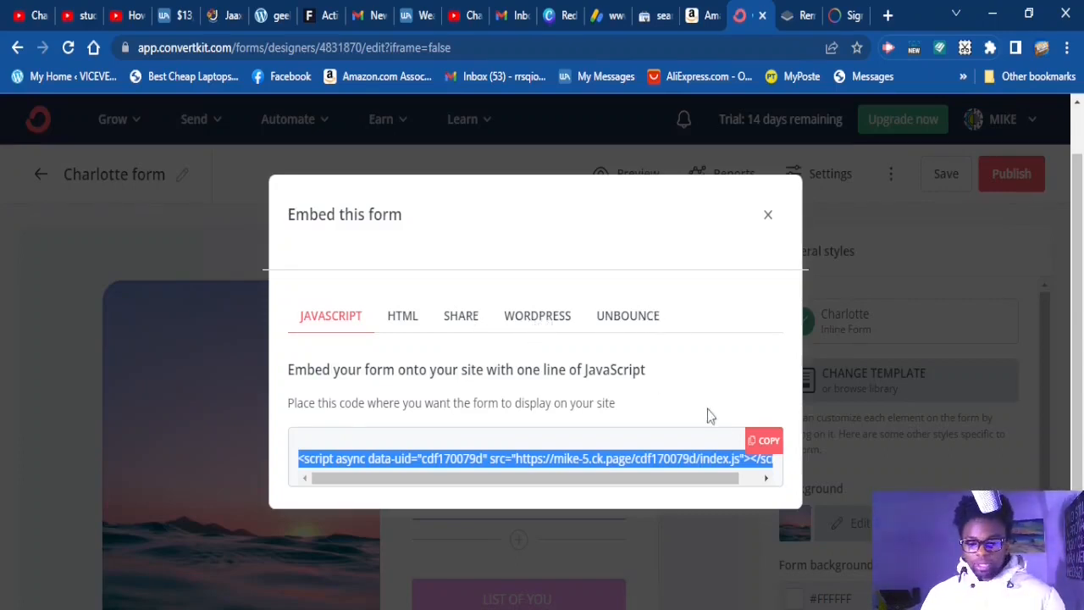
- Look through the HTML, Share, WordPress and Unbounce options for embedding the form
{"action": "left_click", "coordinate": [403, 328]}
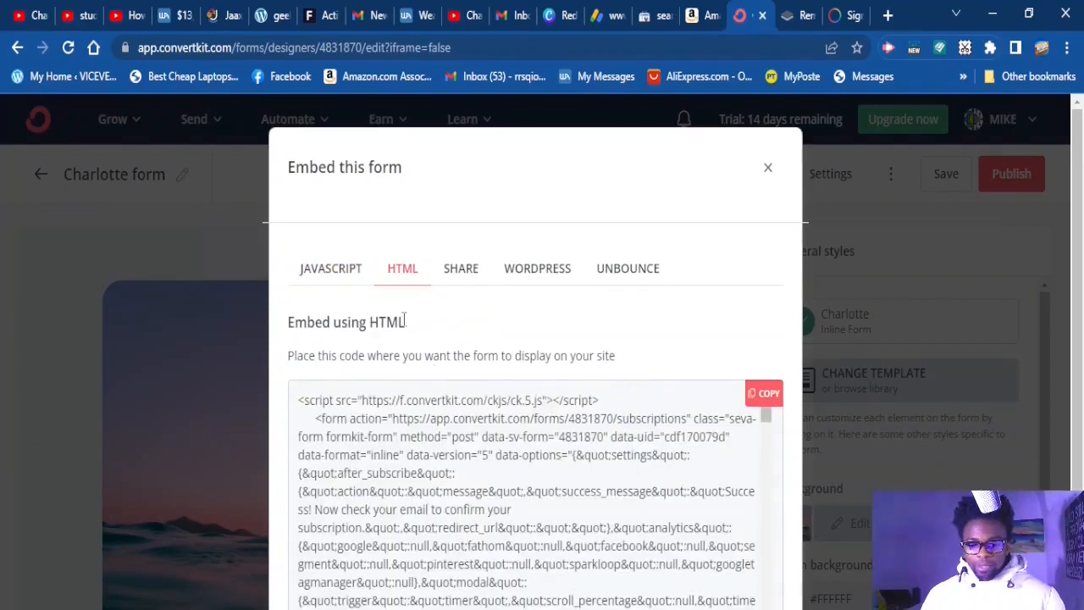
{"action": "left_click", "coordinate": [460, 271]}
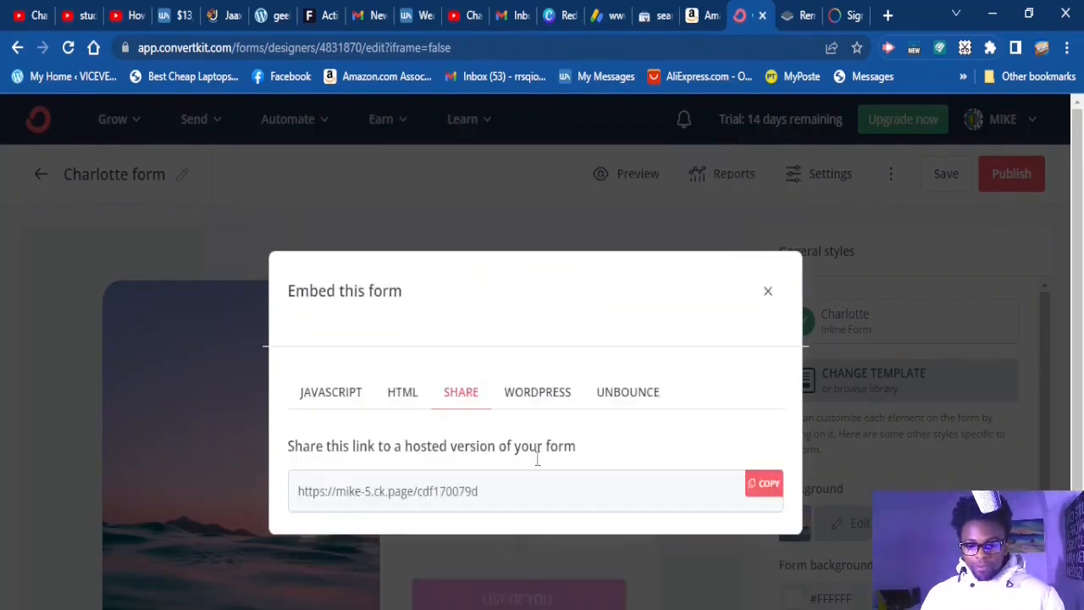
{"action": "left_click", "coordinate": [550, 395]}
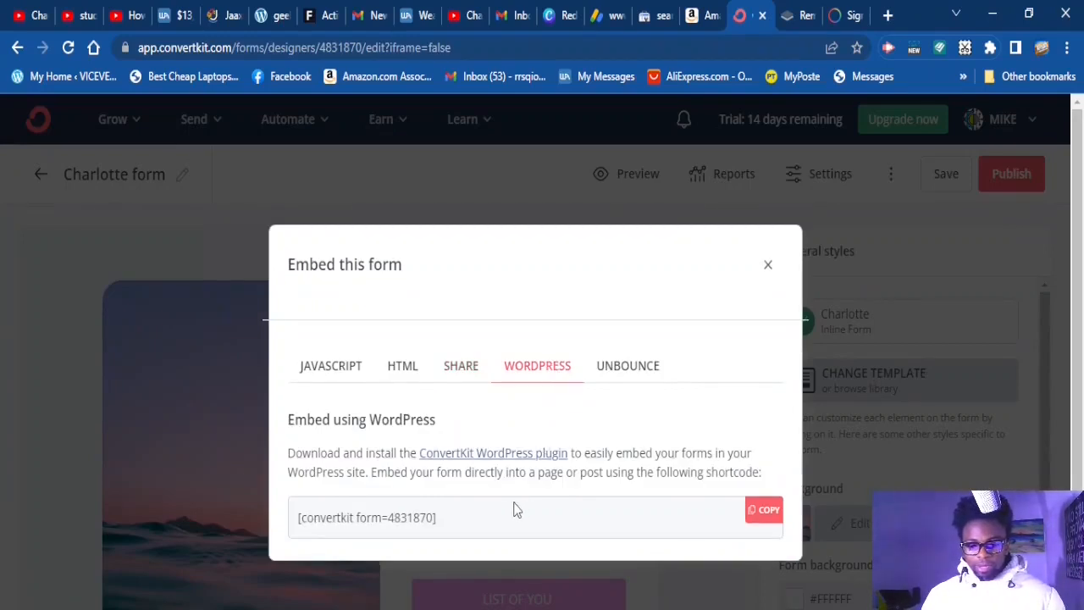
{"action": "left_click", "coordinate": [643, 367]}
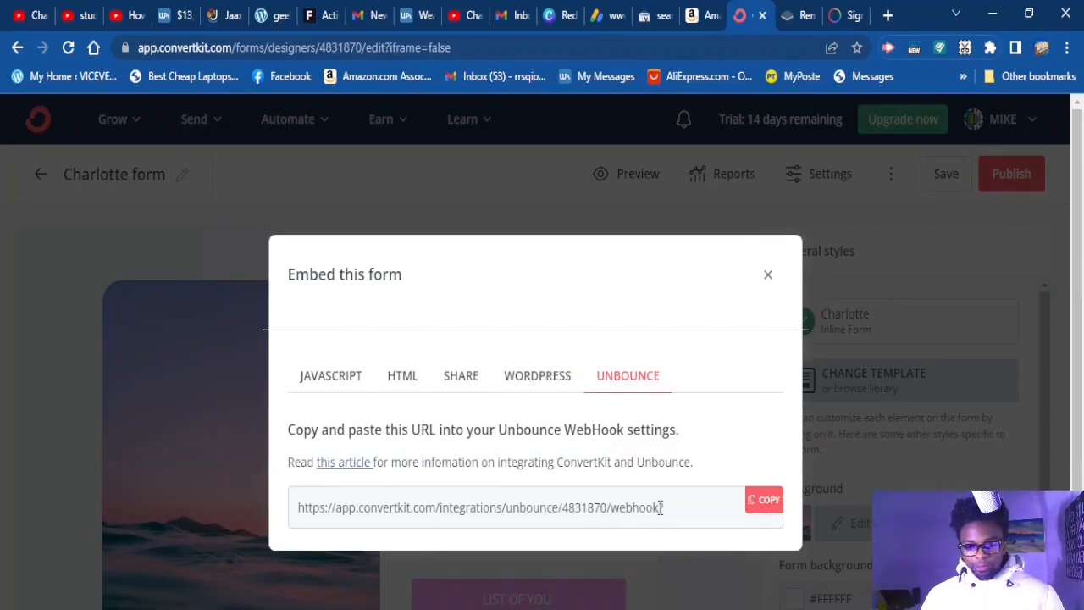
- Copy the form's HTML embed code
{"action": "left_click", "coordinate": [409, 381]}
{"action": "left_click", "coordinate": [764, 393]}
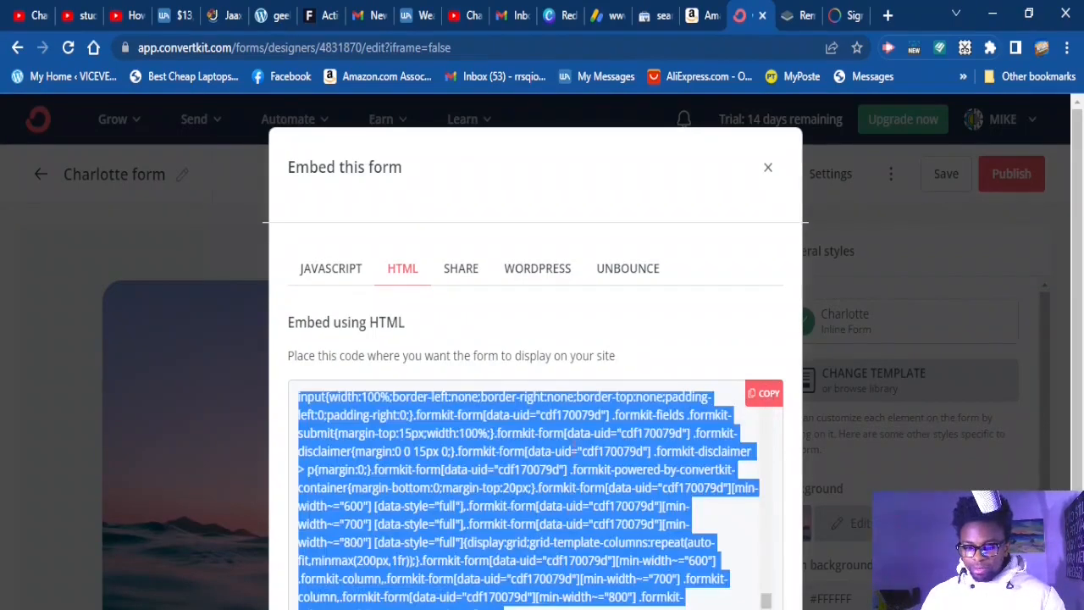
{"action": "left_click_drag", "start_coordinate": [755, 479], "coordinate": [765, 478]}
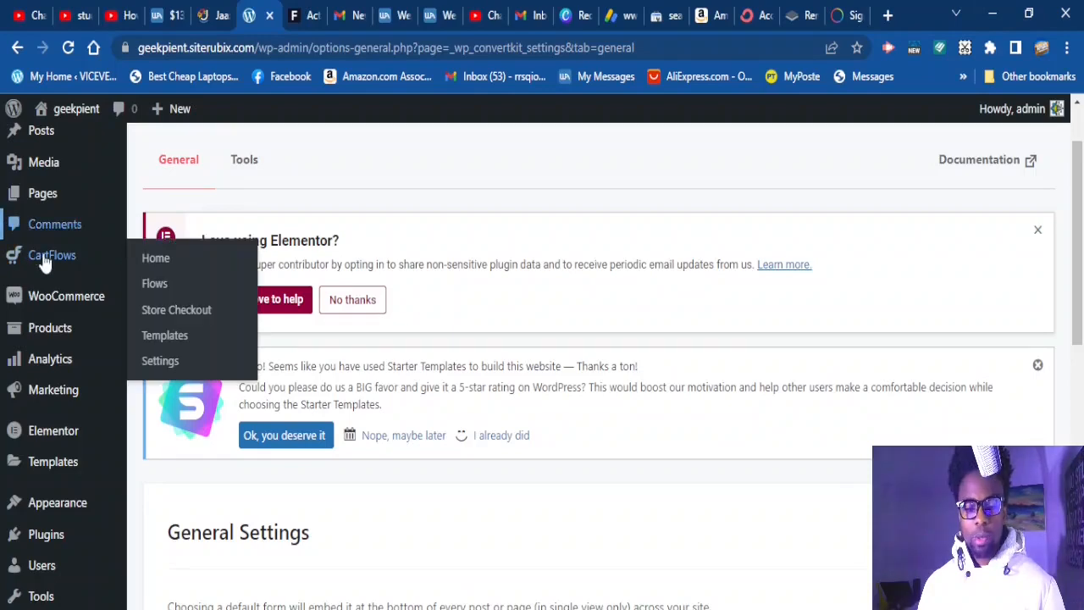
- Open the WordPress page for adding new plugins
{"action": "scroll", "coordinate": [53, 366], "scroll_direction": "down", "scroll_amount": 2}
{"action": "scroll", "coordinate": [53, 369], "scroll_direction": "up", "scroll_amount": 3}
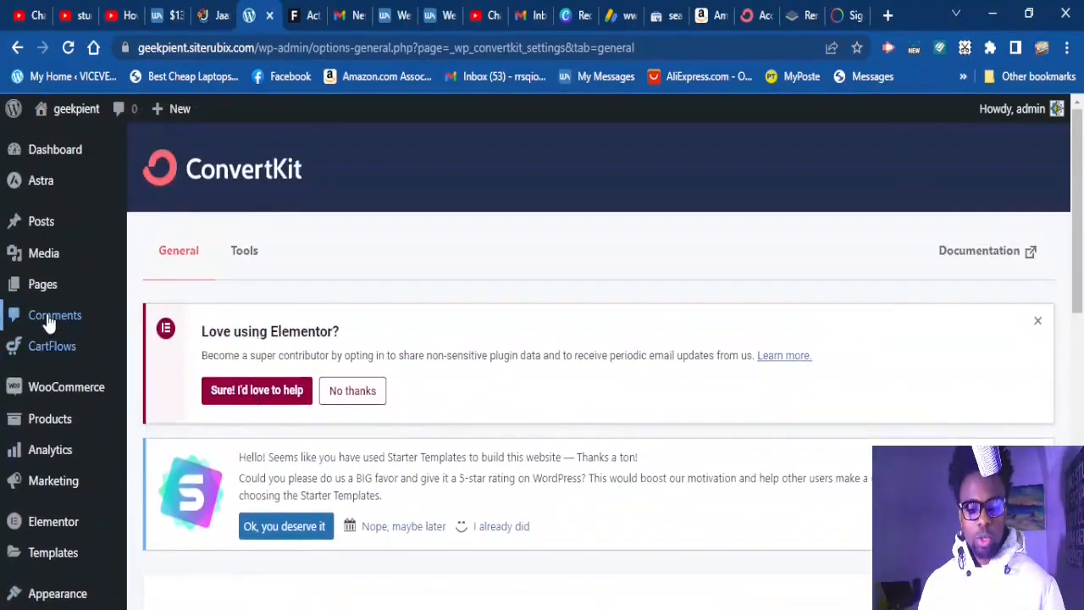
{"action": "scroll", "coordinate": [49, 330], "scroll_direction": "down", "scroll_amount": 2}
{"action": "scroll", "coordinate": [49, 330], "scroll_direction": "down", "scroll_amount": 2}
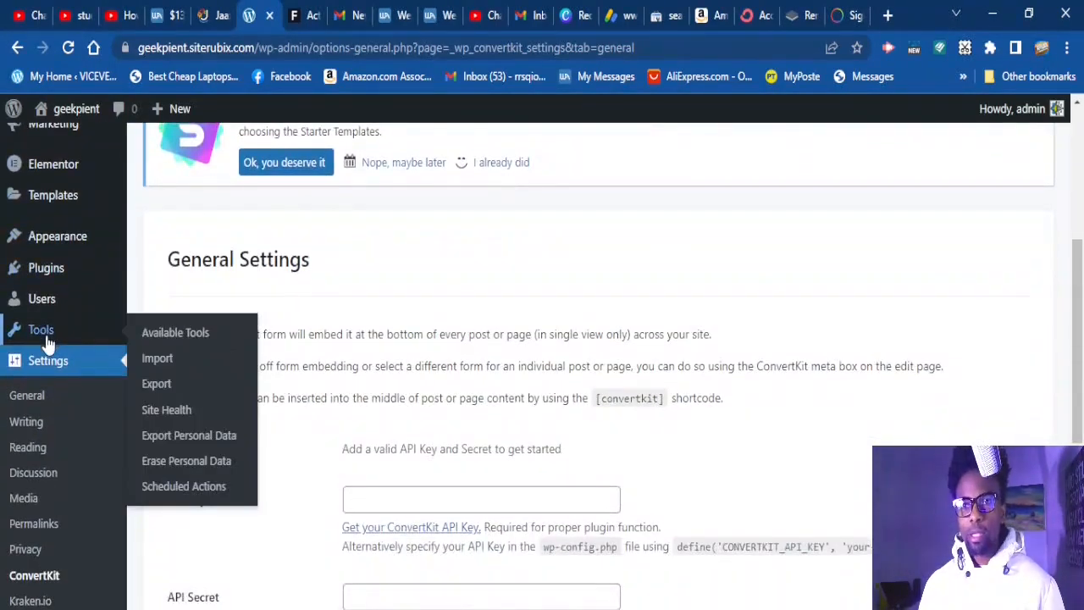
{"action": "scroll", "coordinate": [58, 373], "scroll_direction": "down", "scroll_amount": 1}
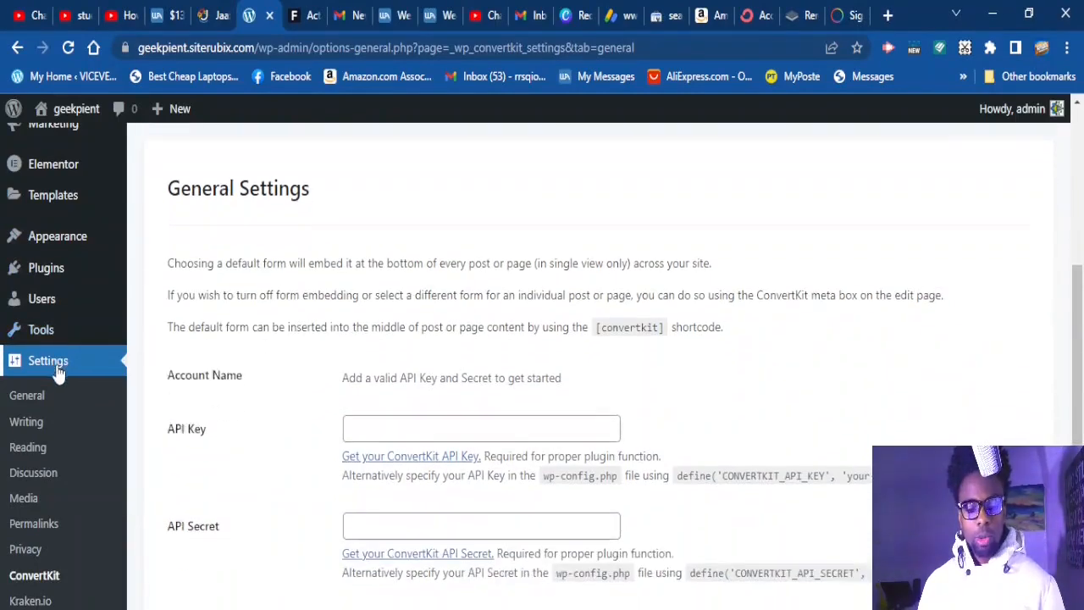
{"action": "scroll", "coordinate": [57, 373], "scroll_direction": "down", "scroll_amount": 1}
{"action": "mouse_move", "coordinate": [32, 296]}
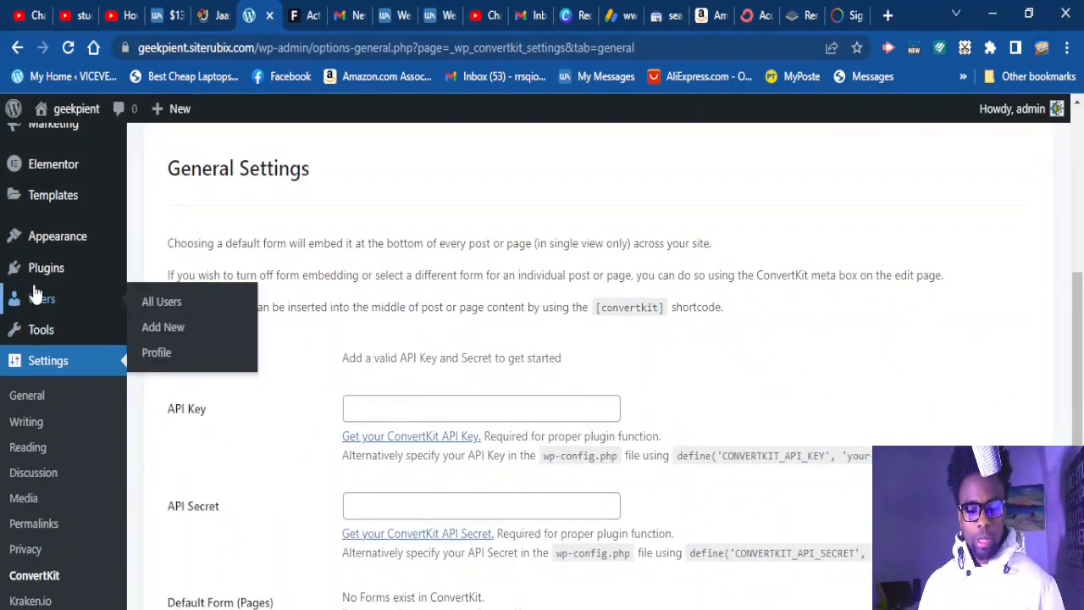
{"action": "mouse_move", "coordinate": [44, 275]}
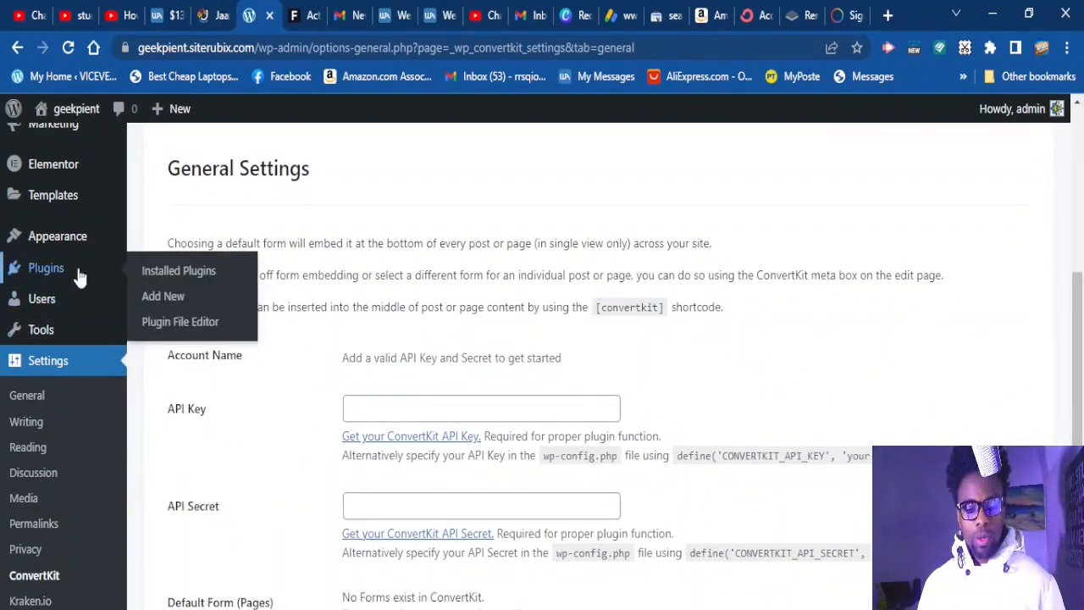
{"action": "left_click", "coordinate": [161, 301]}
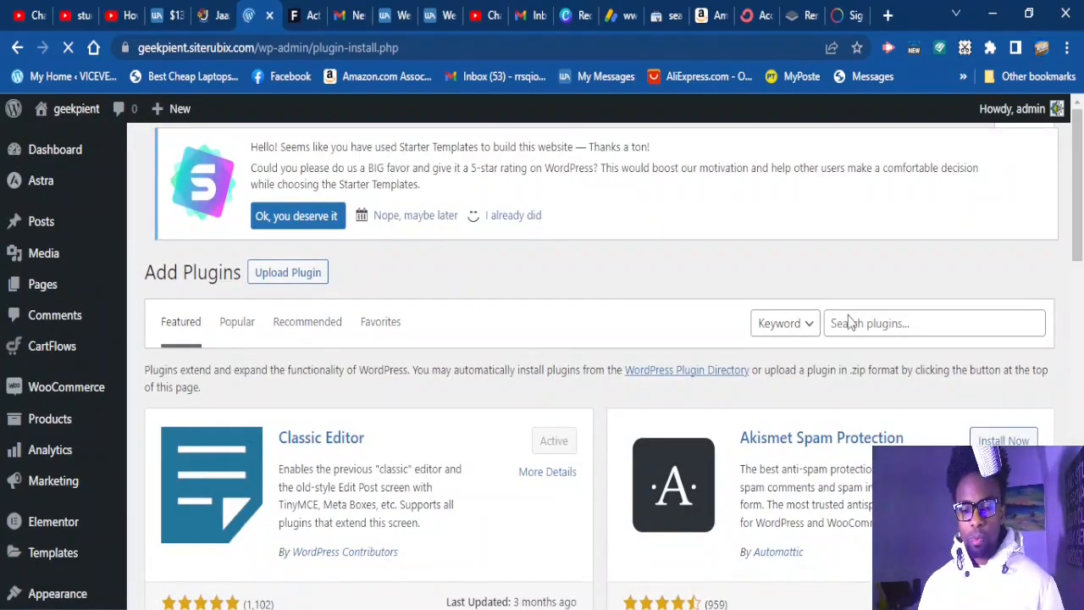
- Search the plugin directory for CONVERTKIT
{"action": "scroll", "coordinate": [542, 293], "scroll_direction": "down", "scroll_amount": 1}
{"action": "scroll", "coordinate": [634, 296], "scroll_direction": "up", "scroll_amount": 1}
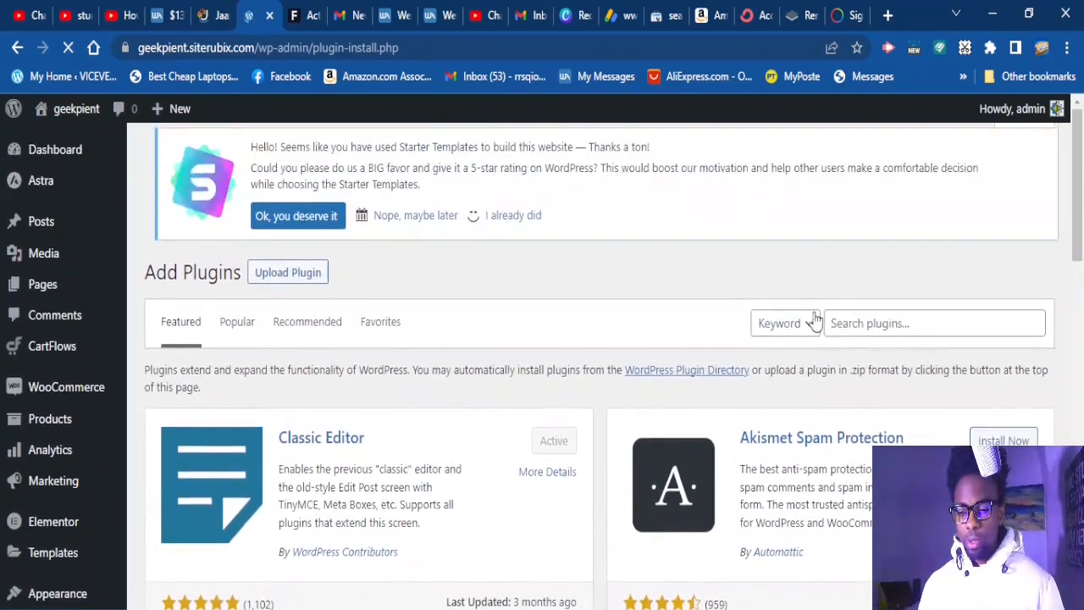
{"action": "left_click", "coordinate": [862, 326]}
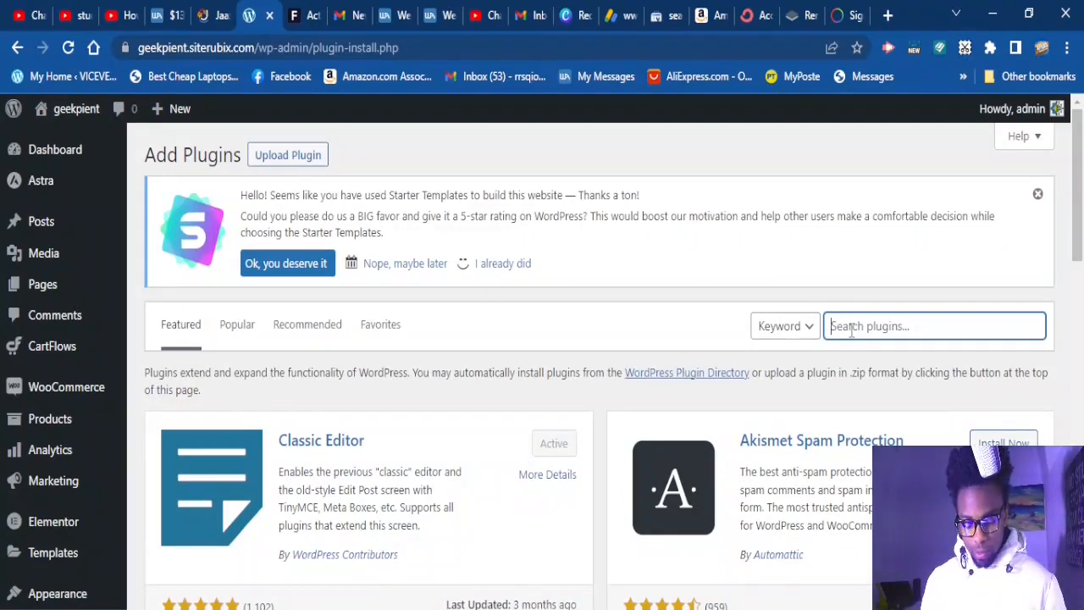
{"action": "type", "text": "CONVERTKIT"}
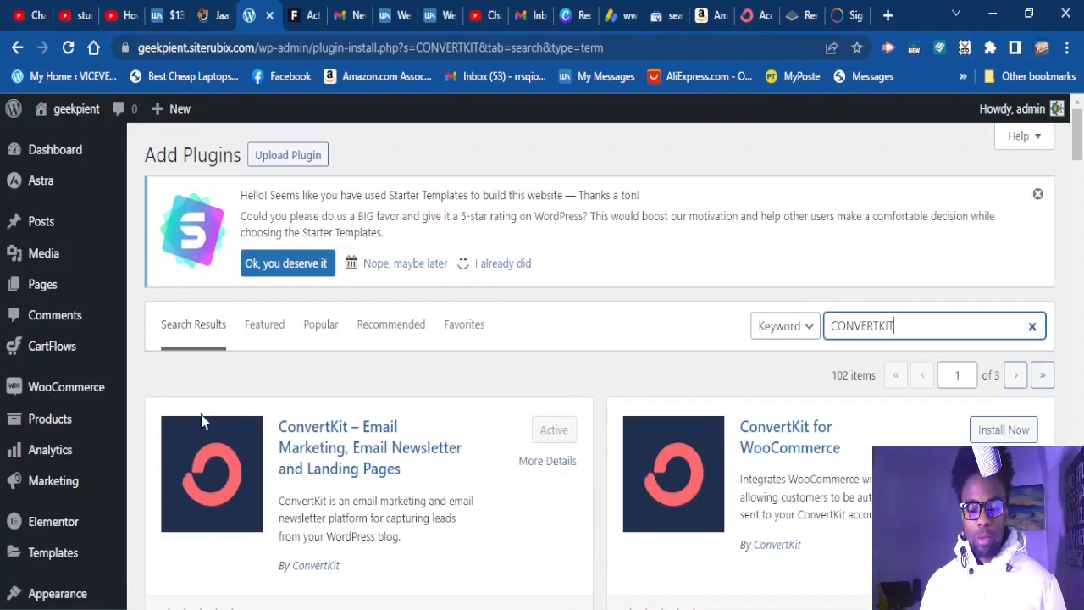
- Open the ConvertKit plugin's settings from the installed plugins and find its API Key and API Secret fields
{"action": "mouse_move", "coordinate": [103, 417]}
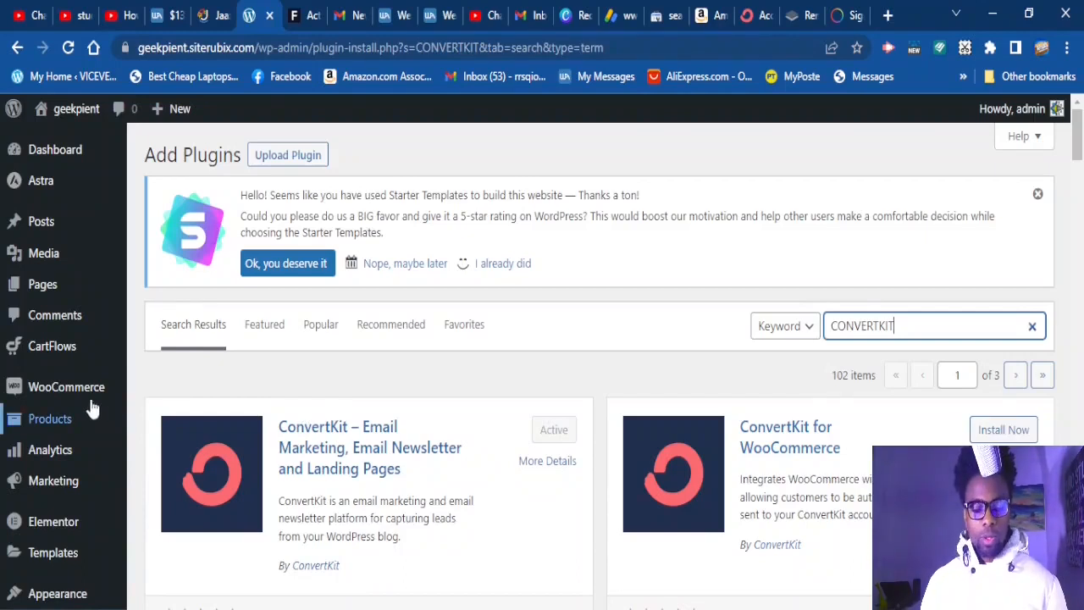
{"action": "mouse_move", "coordinate": [260, 446]}
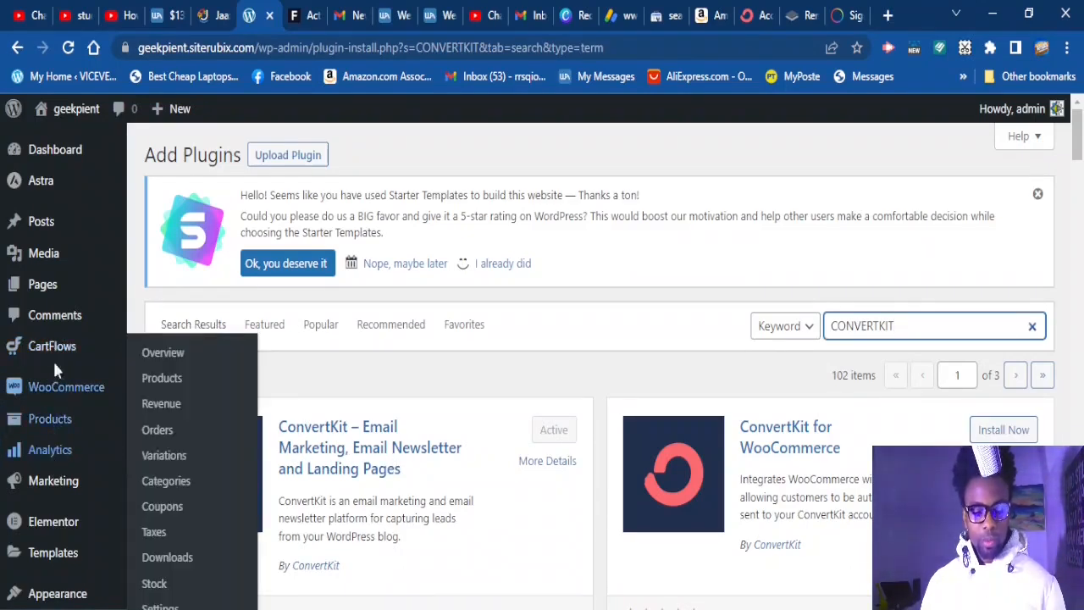
{"action": "mouse_move", "coordinate": [53, 348]}
{"action": "scroll", "coordinate": [56, 337], "scroll_direction": "down", "scroll_amount": 1}
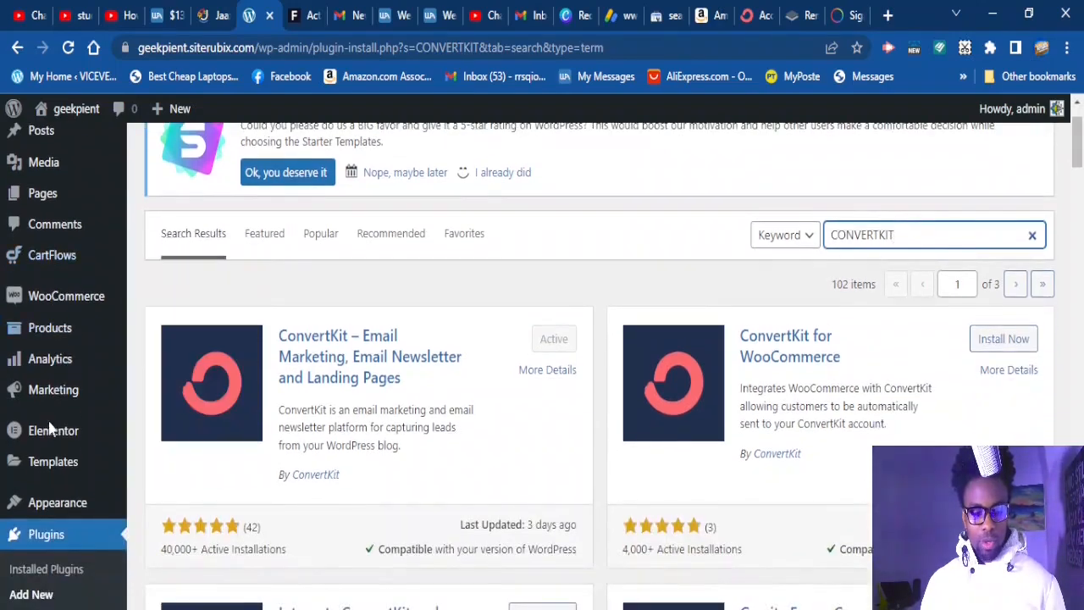
{"action": "scroll", "coordinate": [54, 446], "scroll_direction": "down", "scroll_amount": 2}
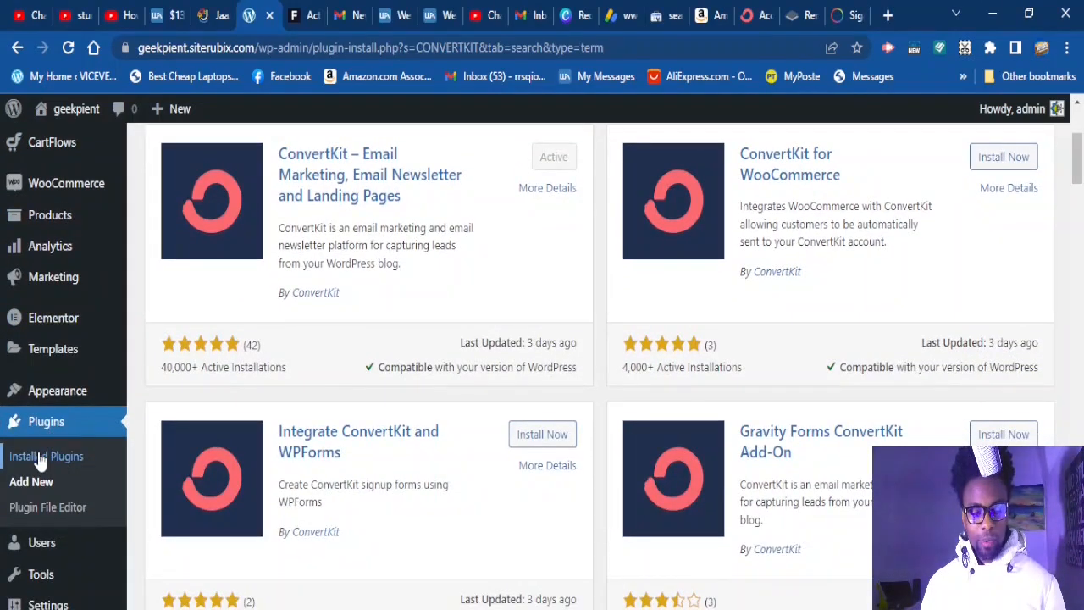
{"action": "left_click", "coordinate": [40, 460]}
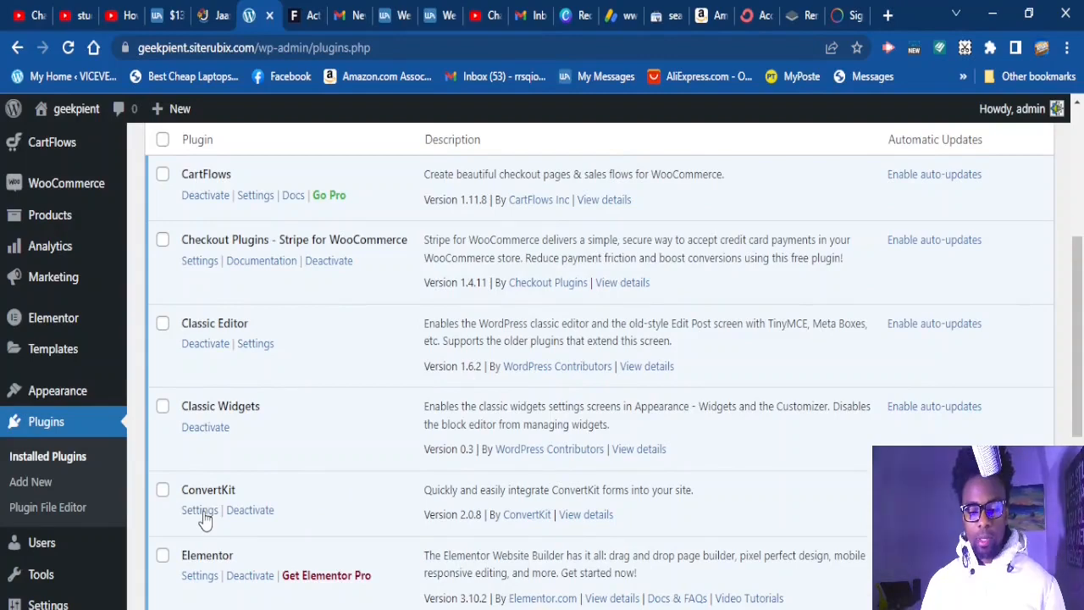
{"action": "scroll", "coordinate": [204, 520], "scroll_direction": "down", "scroll_amount": 1}
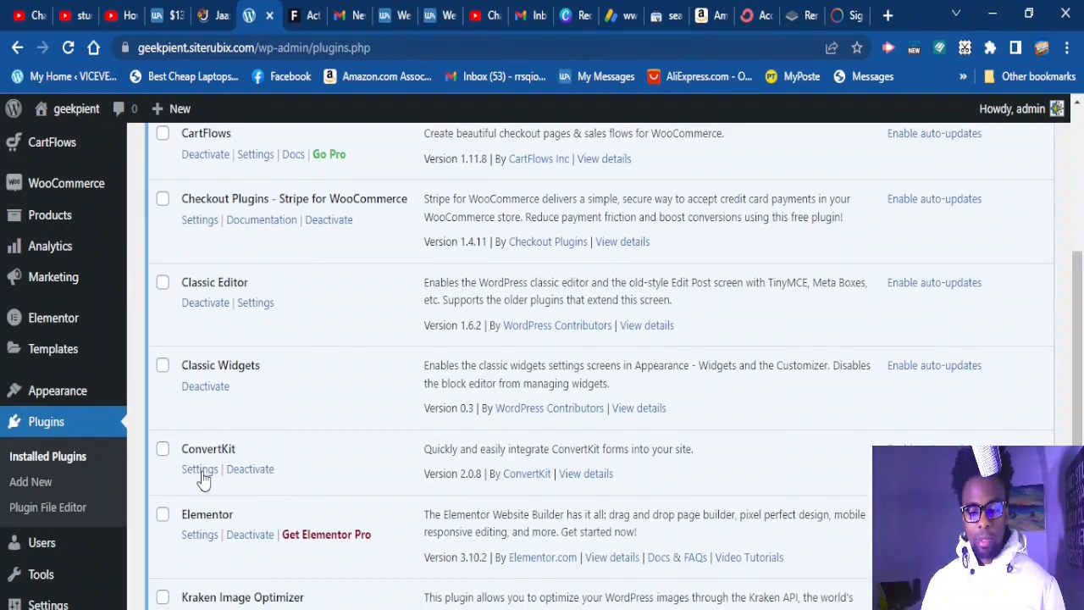
{"action": "left_click", "coordinate": [201, 470]}
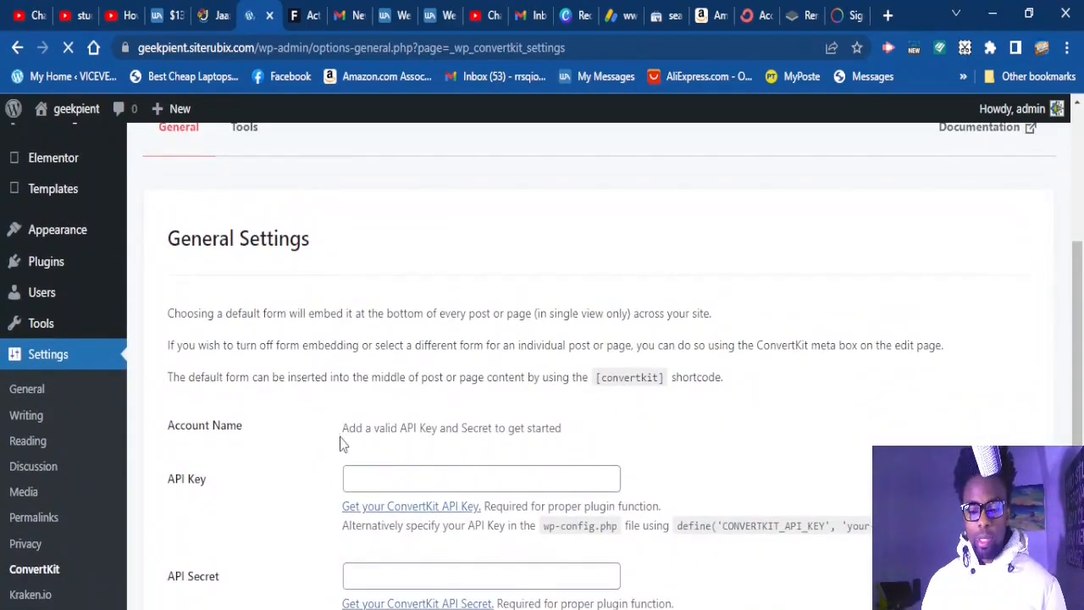
{"action": "scroll", "coordinate": [326, 415], "scroll_direction": "down", "scroll_amount": 1}
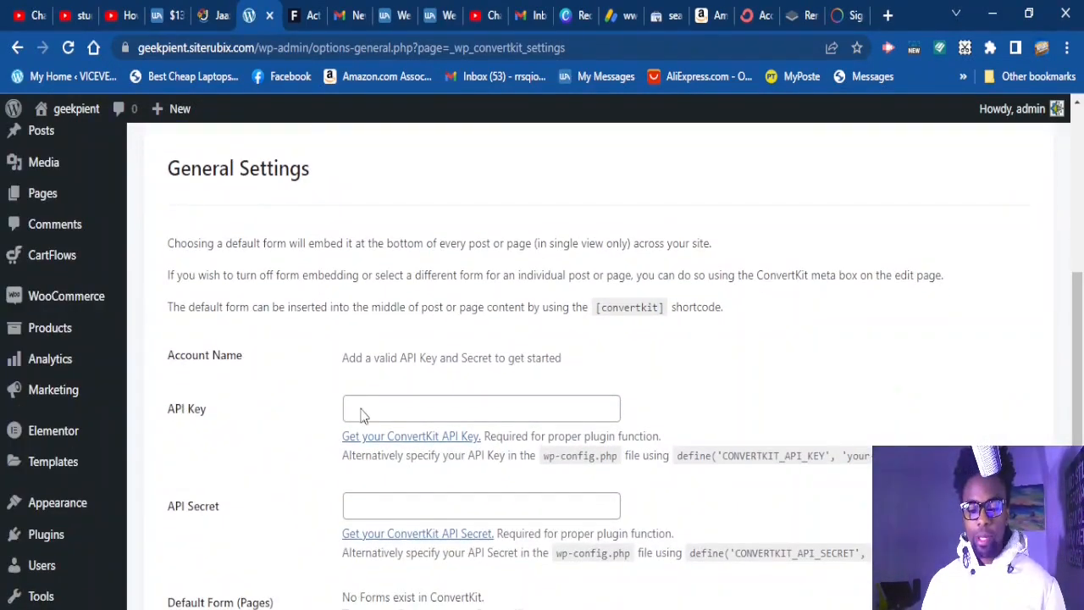
{"action": "scroll", "coordinate": [361, 414], "scroll_direction": "down", "scroll_amount": 1}
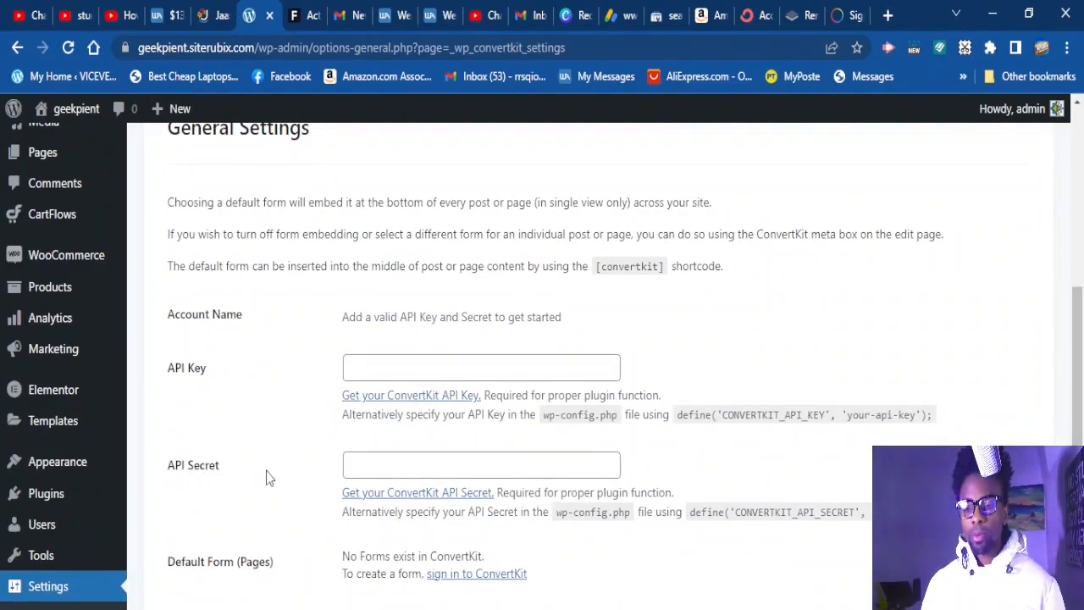
{"action": "scroll", "coordinate": [266, 476], "scroll_direction": "up", "scroll_amount": 1}
{"action": "scroll", "coordinate": [266, 477], "scroll_direction": "down", "scroll_amount": 1}
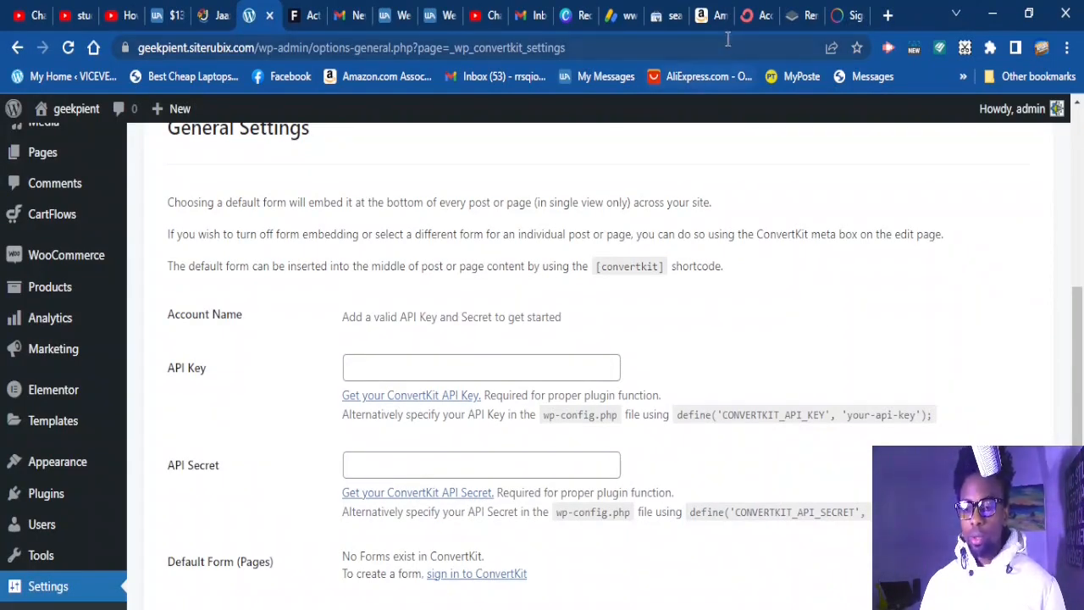
- Switch to the ConvertKit account's advanced settings and copy the API key from the API section
{"action": "left_click", "coordinate": [757, 17]}
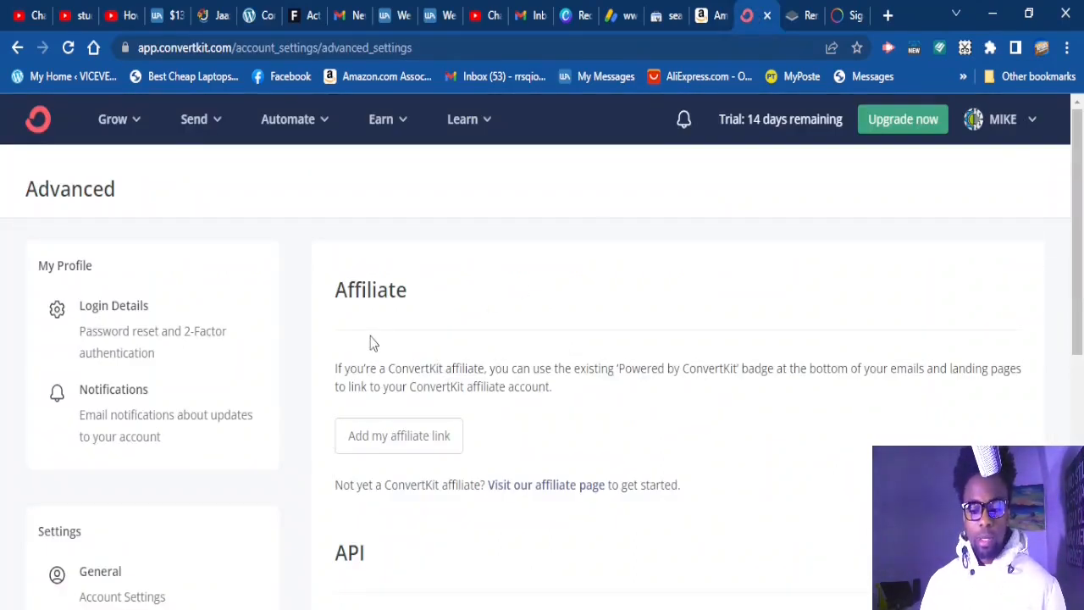
{"action": "left_click", "coordinate": [1029, 124]}
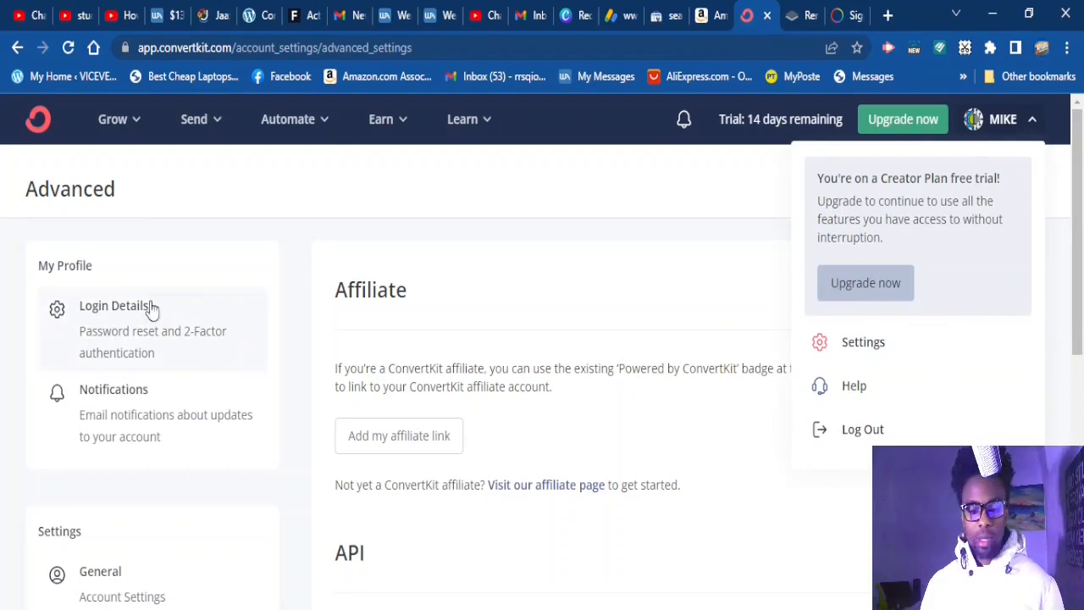
{"action": "left_click", "coordinate": [172, 224]}
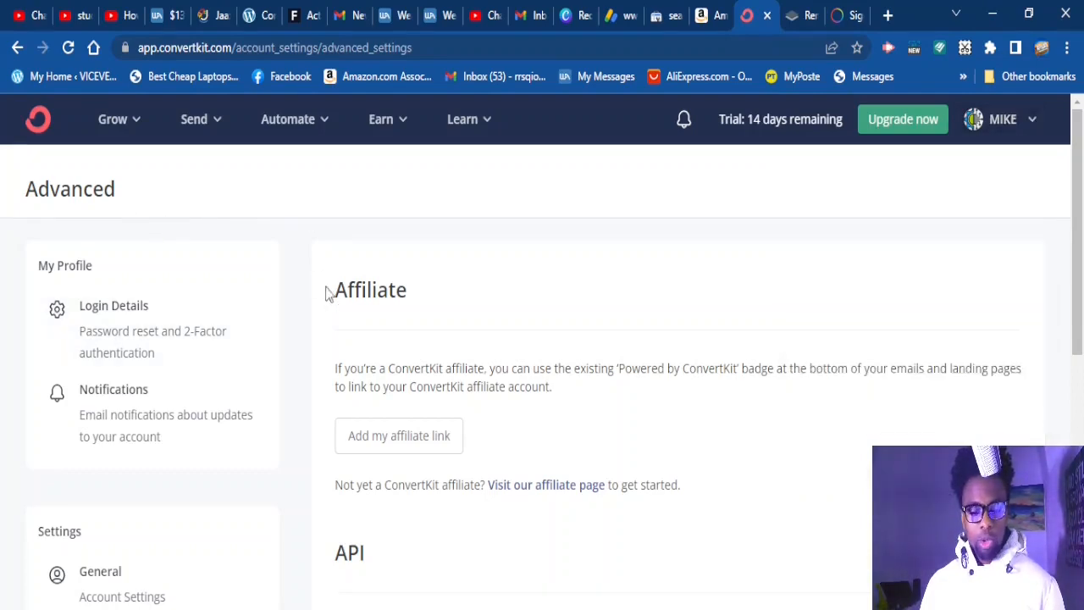
{"action": "scroll", "coordinate": [279, 374], "scroll_direction": "down", "scroll_amount": 6}
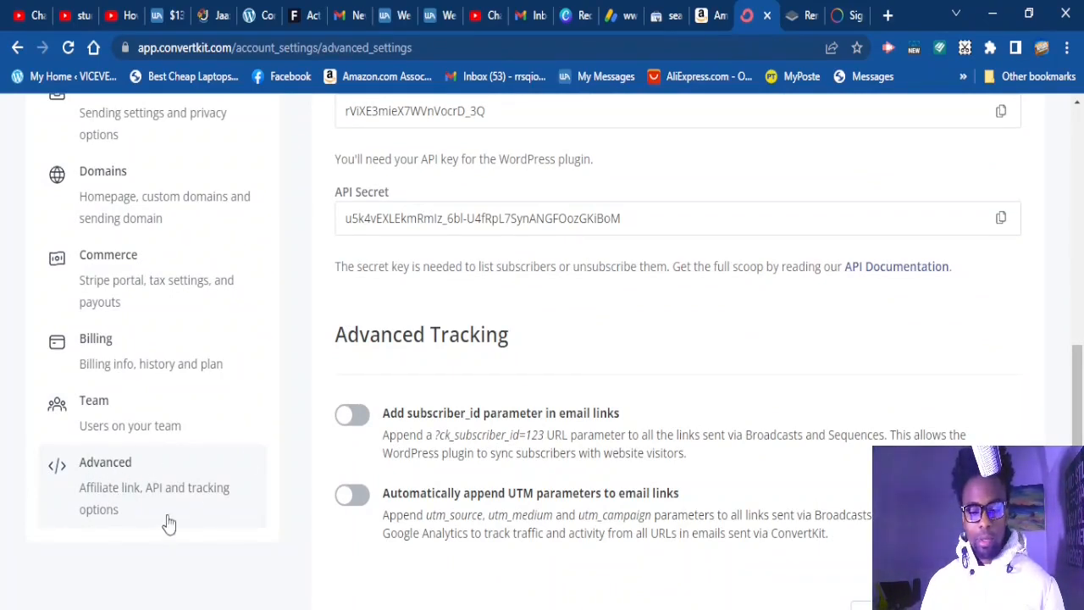
{"action": "scroll", "coordinate": [252, 486], "scroll_direction": "up", "scroll_amount": 3}
{"action": "scroll", "coordinate": [364, 293], "scroll_direction": "up", "scroll_amount": 1}
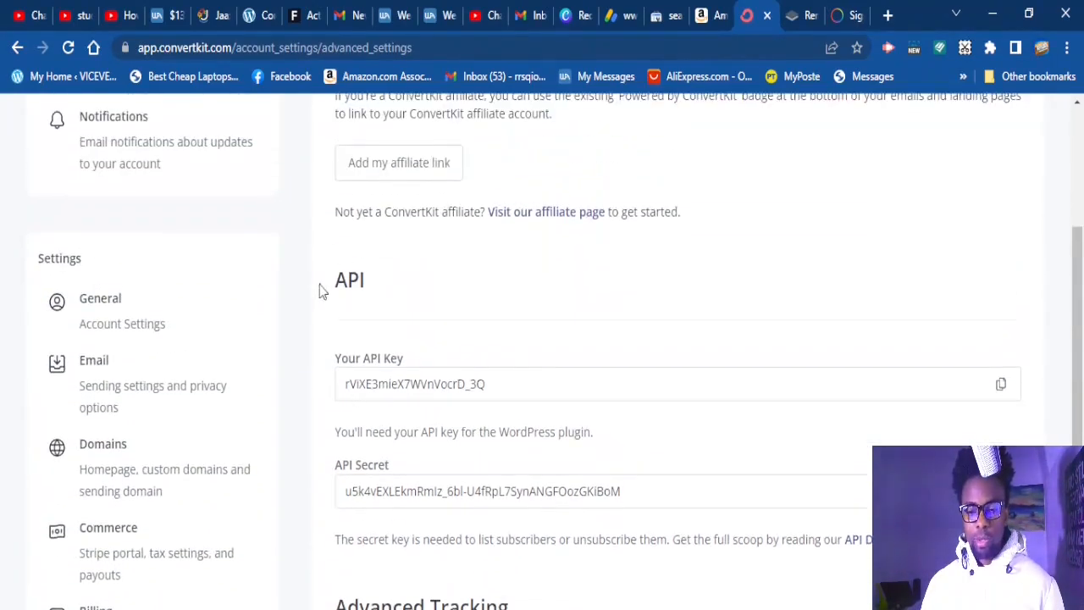
{"action": "scroll", "coordinate": [480, 326], "scroll_direction": "up", "scroll_amount": 2}
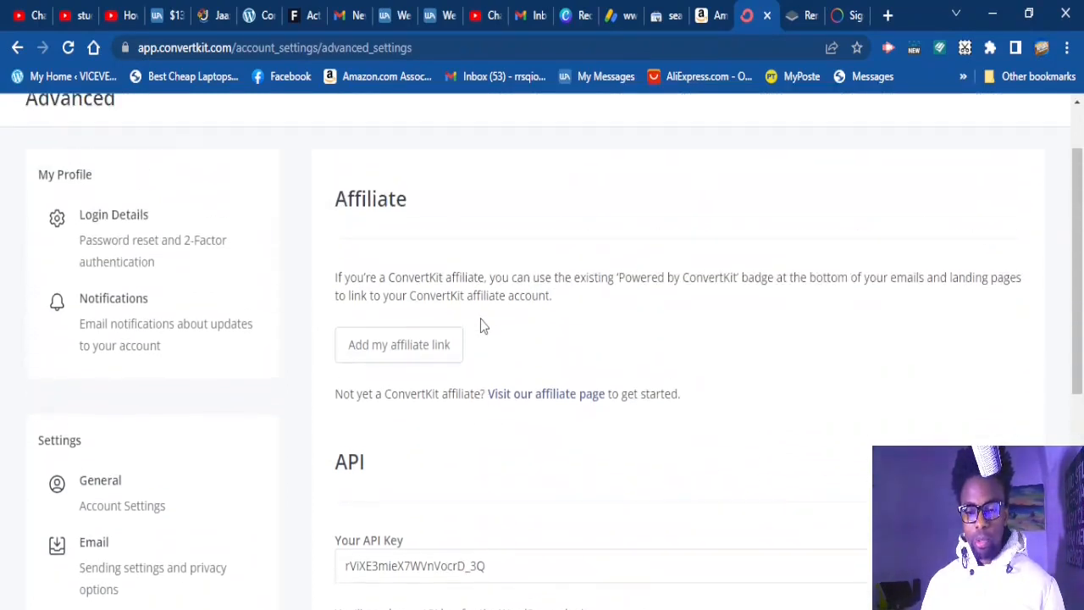
{"action": "scroll", "coordinate": [482, 339], "scroll_direction": "down", "scroll_amount": 1}
{"action": "scroll", "coordinate": [481, 341], "scroll_direction": "down", "scroll_amount": 2}
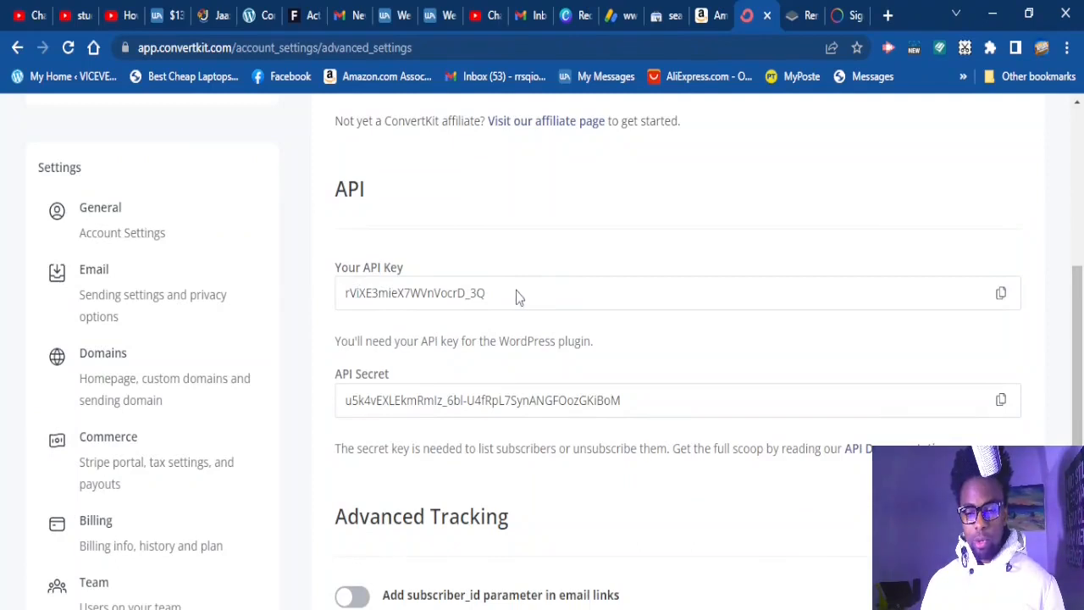
{"action": "left_click_drag", "start_coordinate": [487, 294], "coordinate": [337, 299]}
{"action": "key", "text": "ctrl+c"}
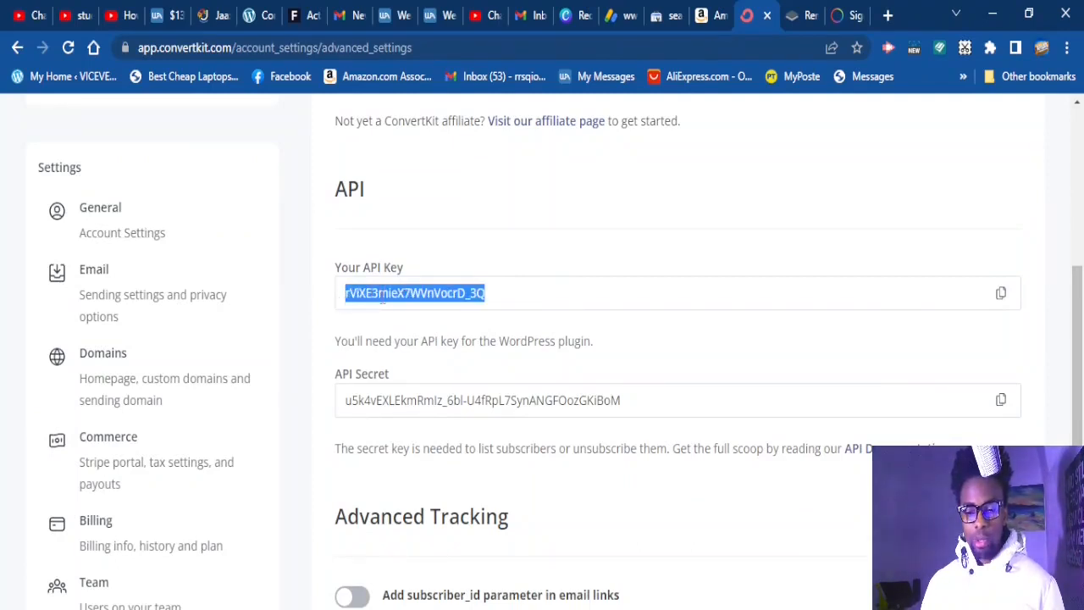
- Return to the WordPress plugin settings and paste the API key into the API Key field
{"action": "left_click", "coordinate": [264, 16]}
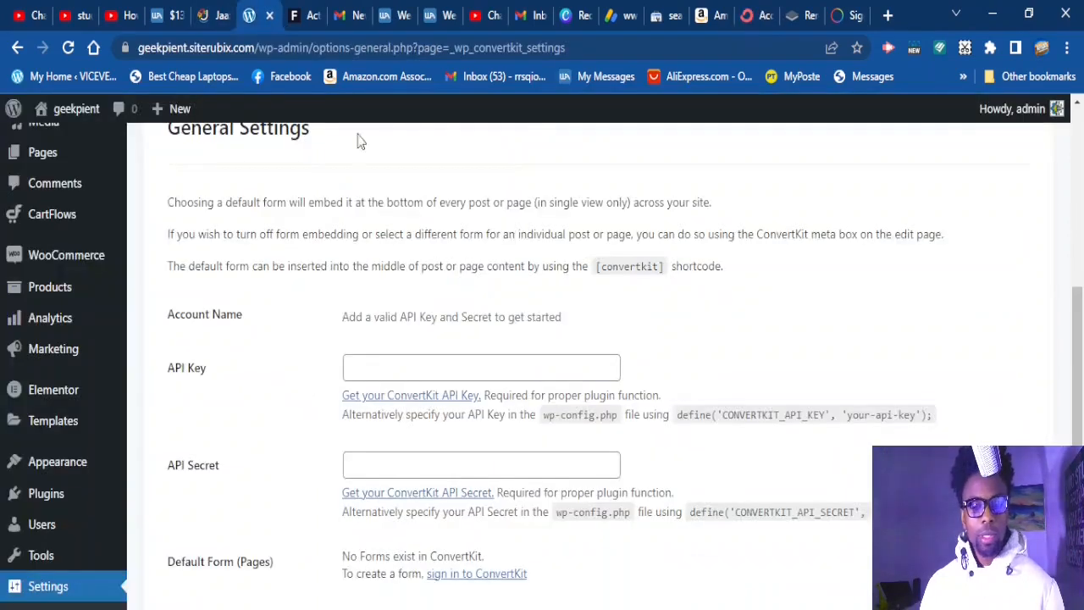
{"action": "left_click", "coordinate": [393, 369]}
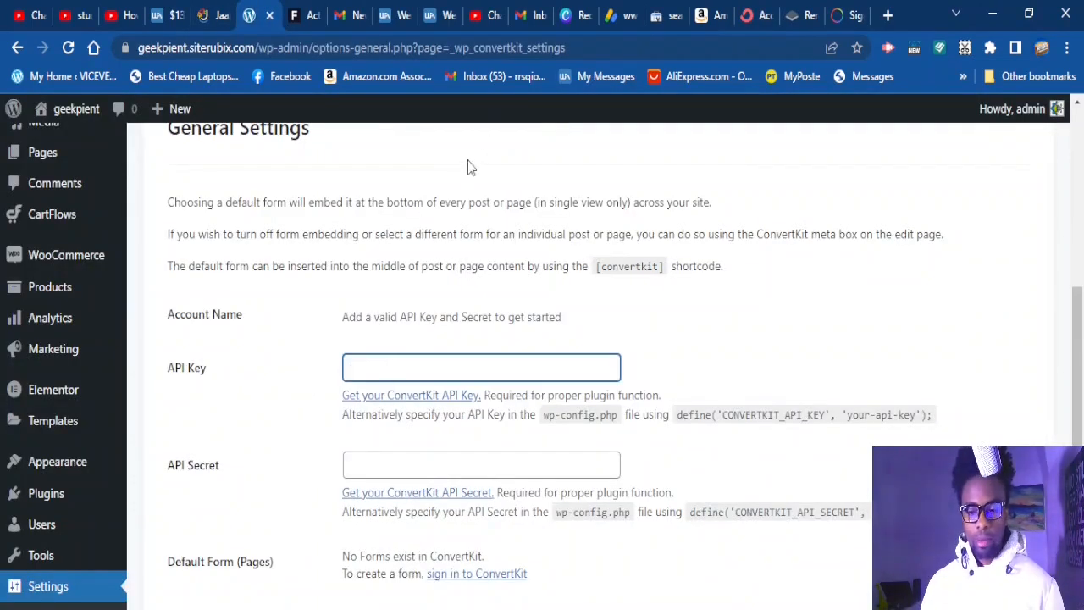
{"action": "key", "text": "ctrl+v"}
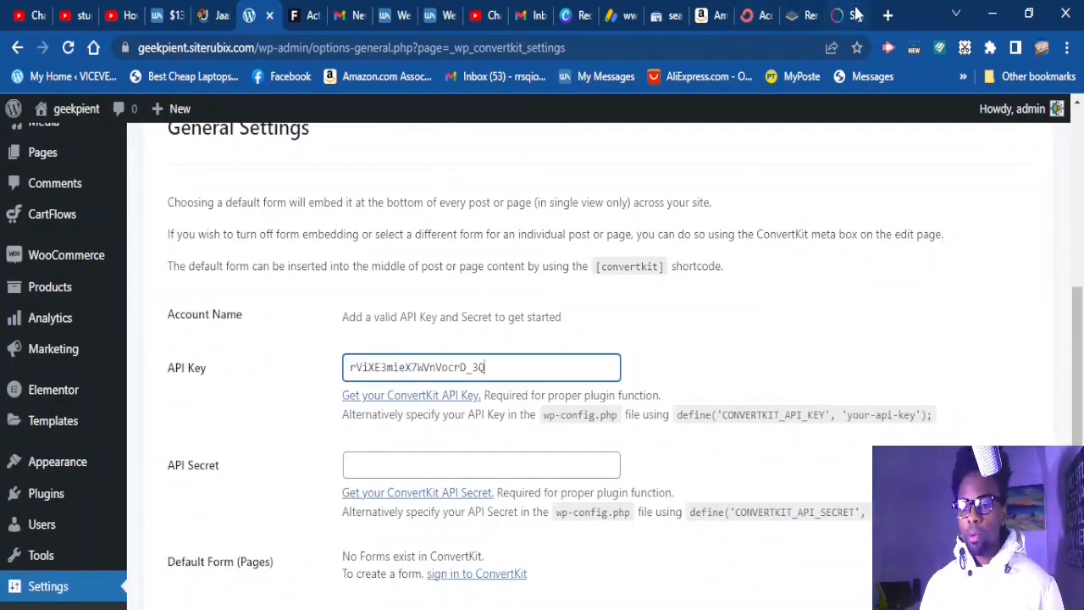
- Copy the API secret from ConvertKit's advanced settings and paste it into the WordPress plugin's API Secret field
{"action": "left_click", "coordinate": [753, 15]}
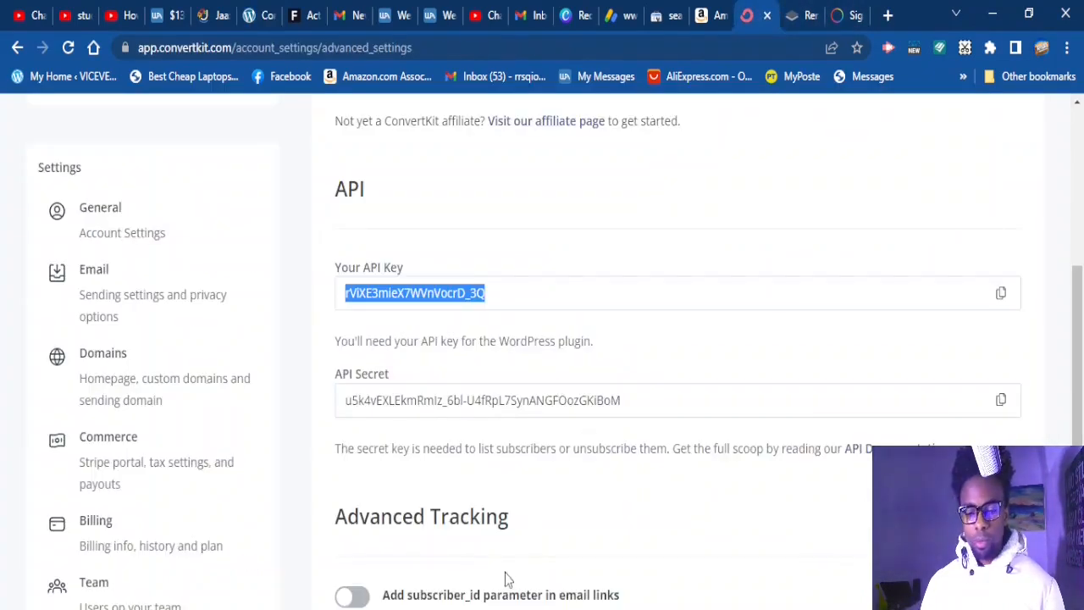
{"action": "scroll", "coordinate": [505, 576], "scroll_direction": "down", "scroll_amount": 4}
{"action": "scroll", "coordinate": [508, 559], "scroll_direction": "up", "scroll_amount": 3}
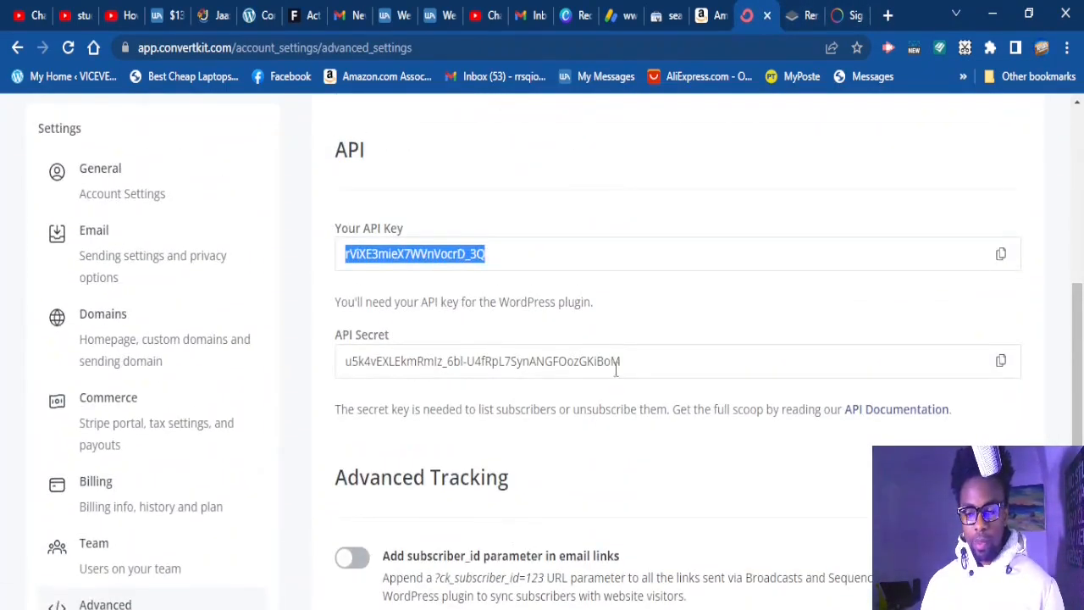
{"action": "left_click", "coordinate": [620, 372]}
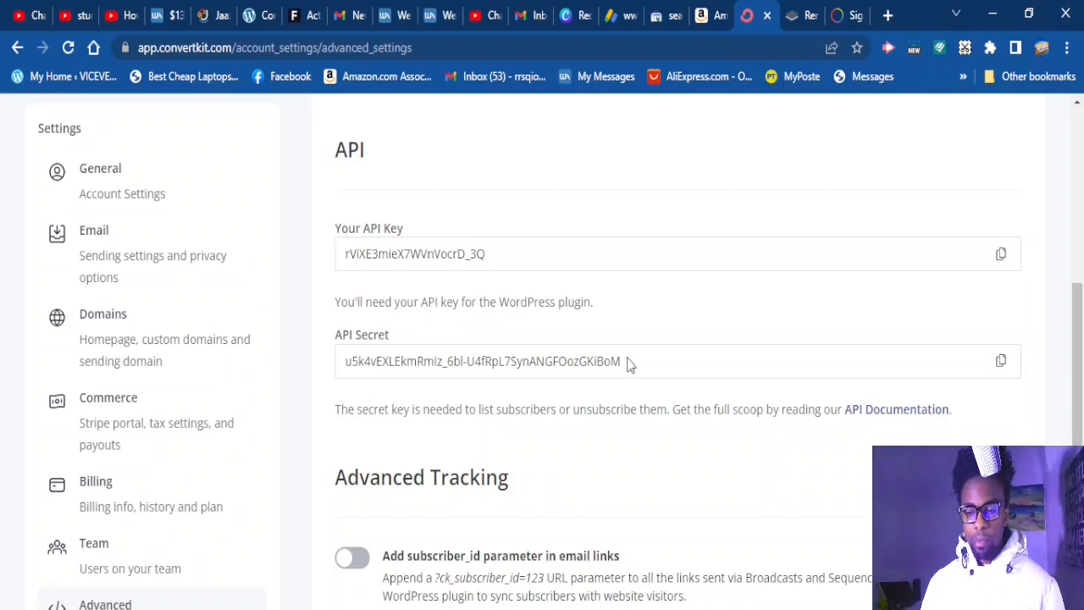
{"action": "left_click_drag", "start_coordinate": [629, 363], "coordinate": [317, 382]}
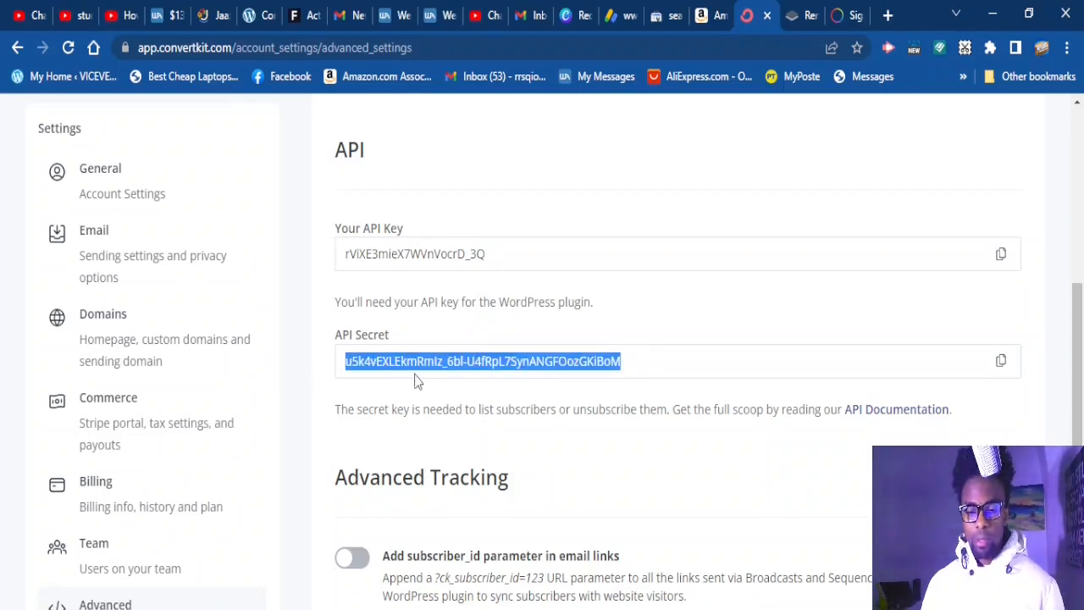
{"action": "left_click", "coordinate": [259, 14]}
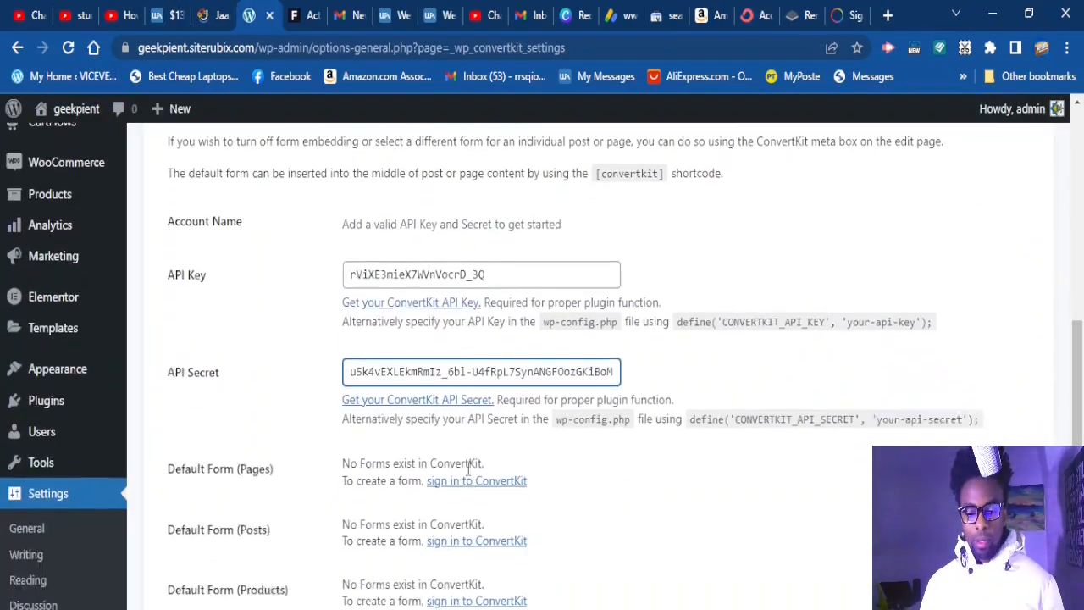
- Save the ConvertKit plugin settings with the entered API credentials
{"action": "scroll", "coordinate": [467, 468], "scroll_direction": "down", "scroll_amount": 1}
{"action": "scroll", "coordinate": [467, 468], "scroll_direction": "down", "scroll_amount": 3}
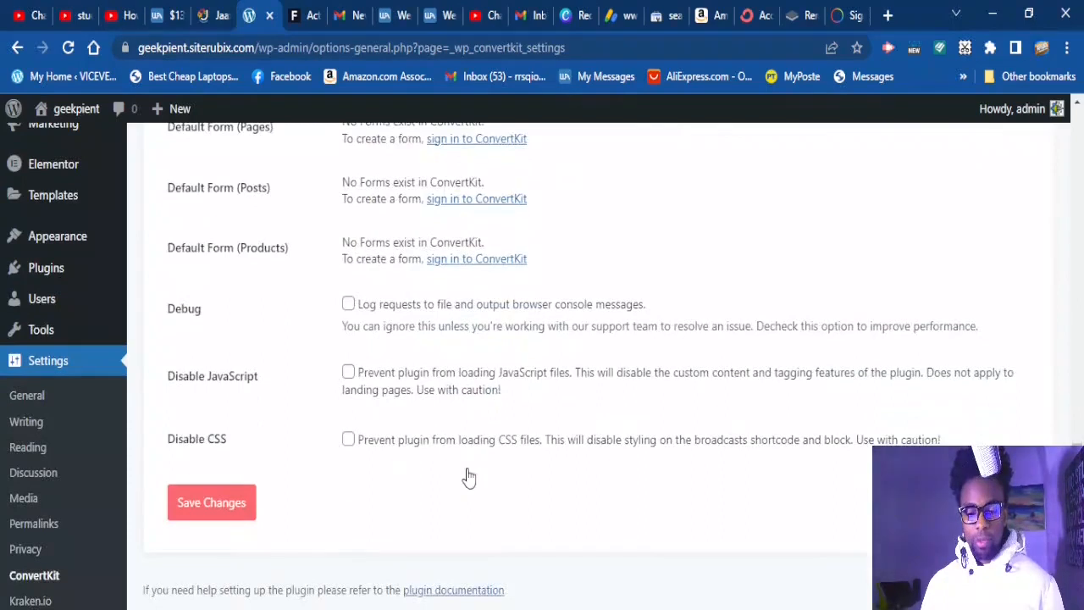
{"action": "left_click", "coordinate": [209, 511]}
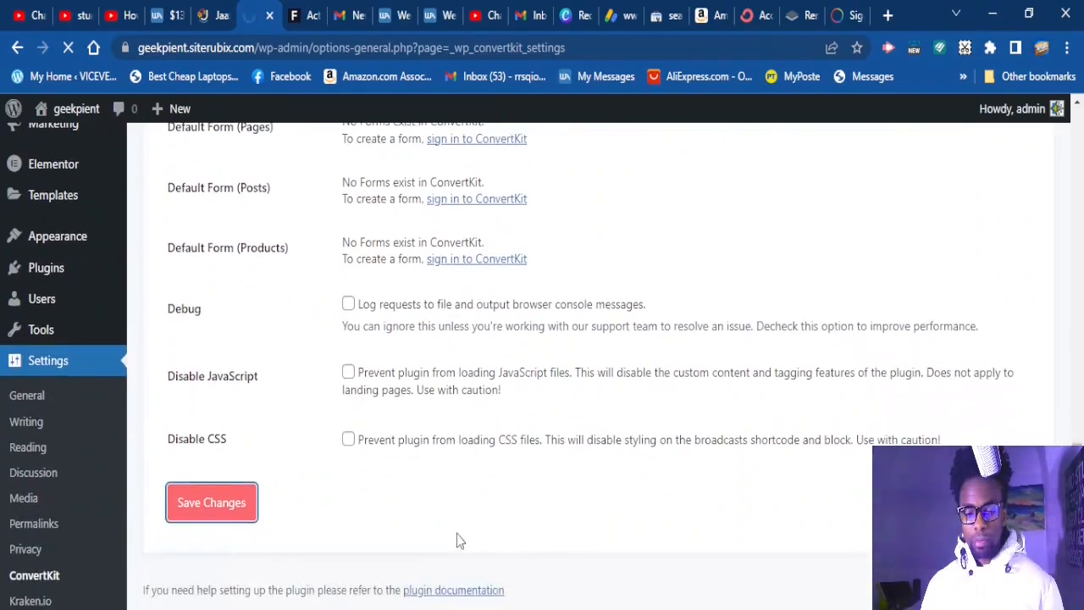
- Set the plugin's default form for pages to Charlotte form
{"action": "scroll", "coordinate": [742, 369], "scroll_direction": "down", "scroll_amount": 2}
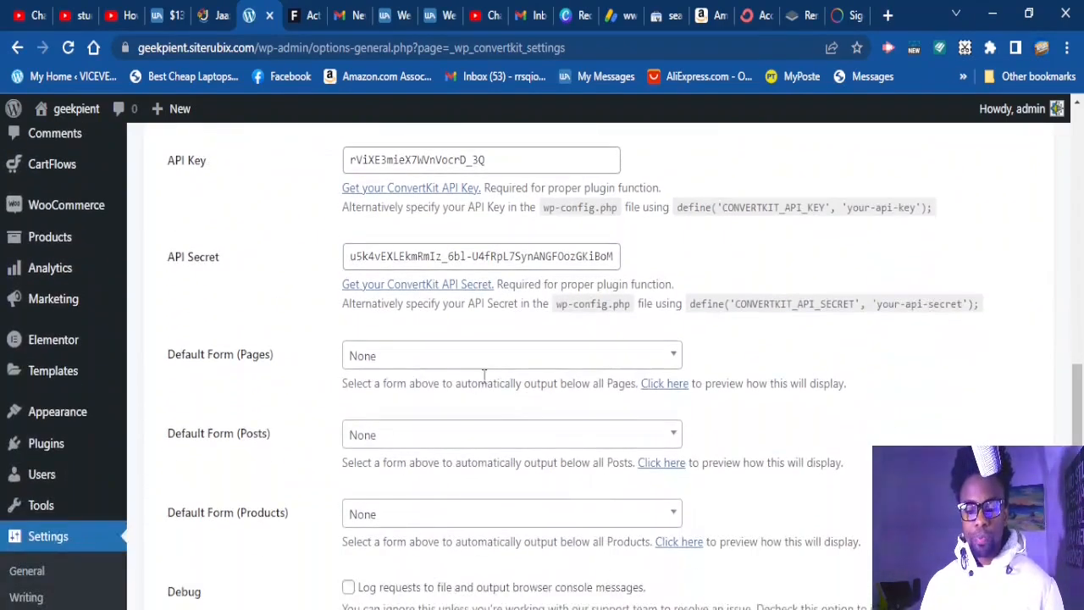
{"action": "left_click", "coordinate": [428, 366]}
{"action": "left_click", "coordinate": [447, 363]}
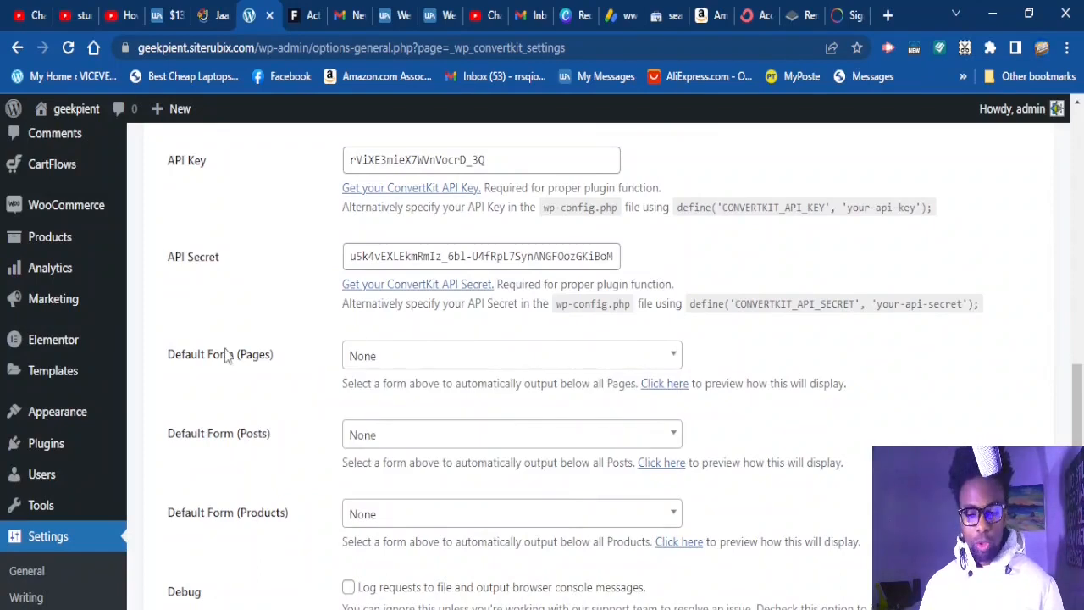
{"action": "left_click", "coordinate": [394, 363]}
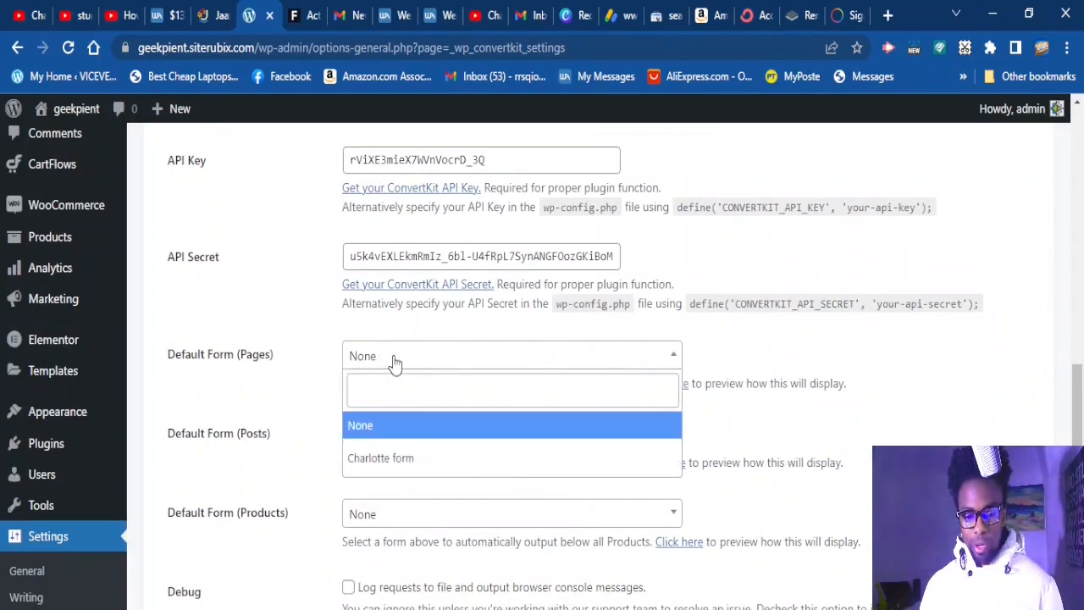
{"action": "left_click", "coordinate": [401, 461]}
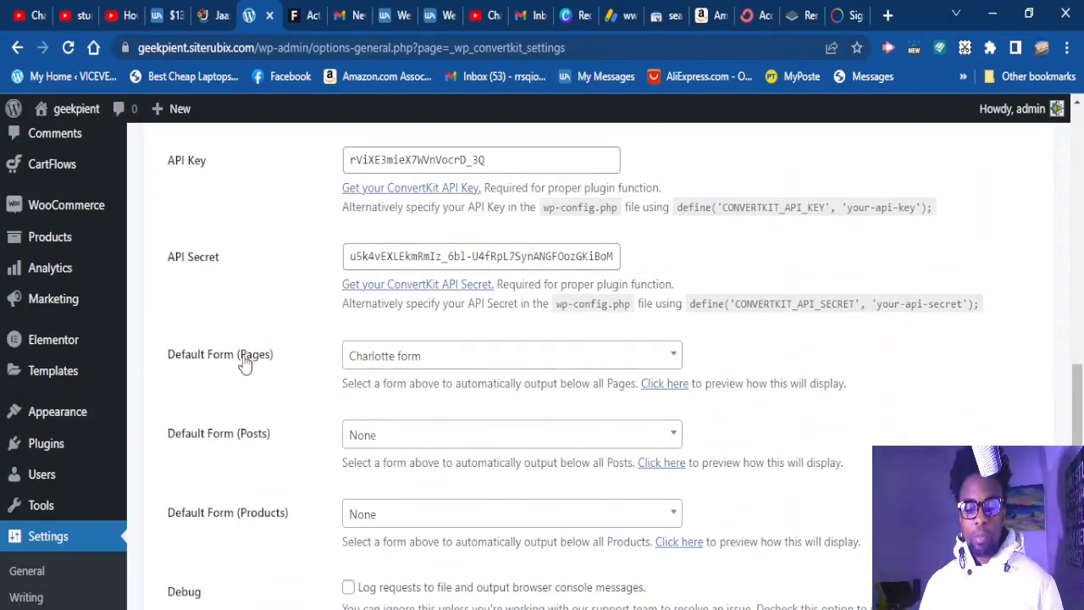
{"action": "left_click", "coordinate": [451, 360]}
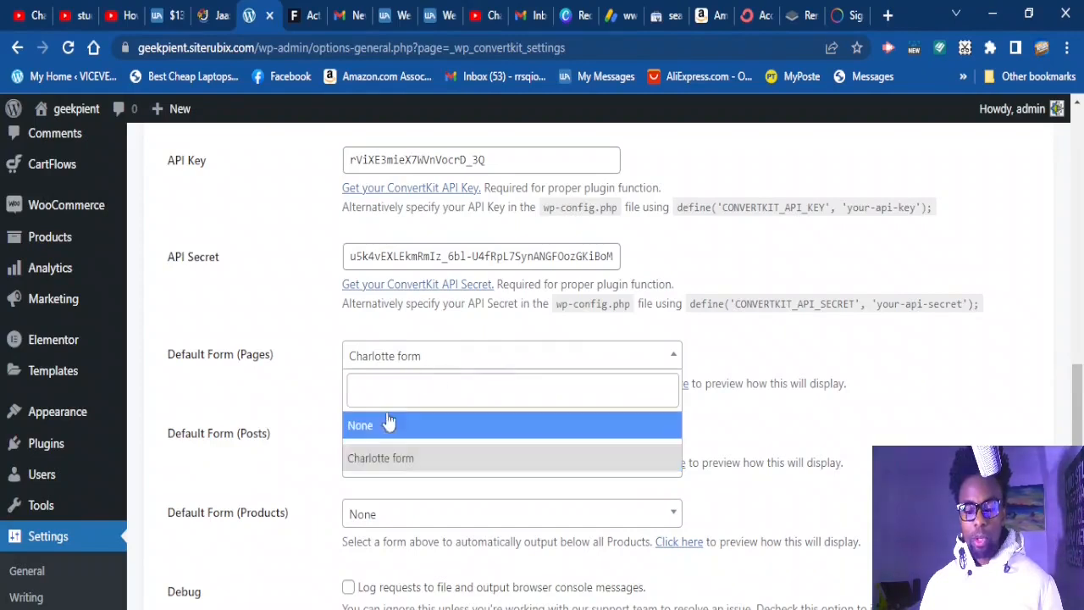
{"action": "left_click", "coordinate": [383, 459]}
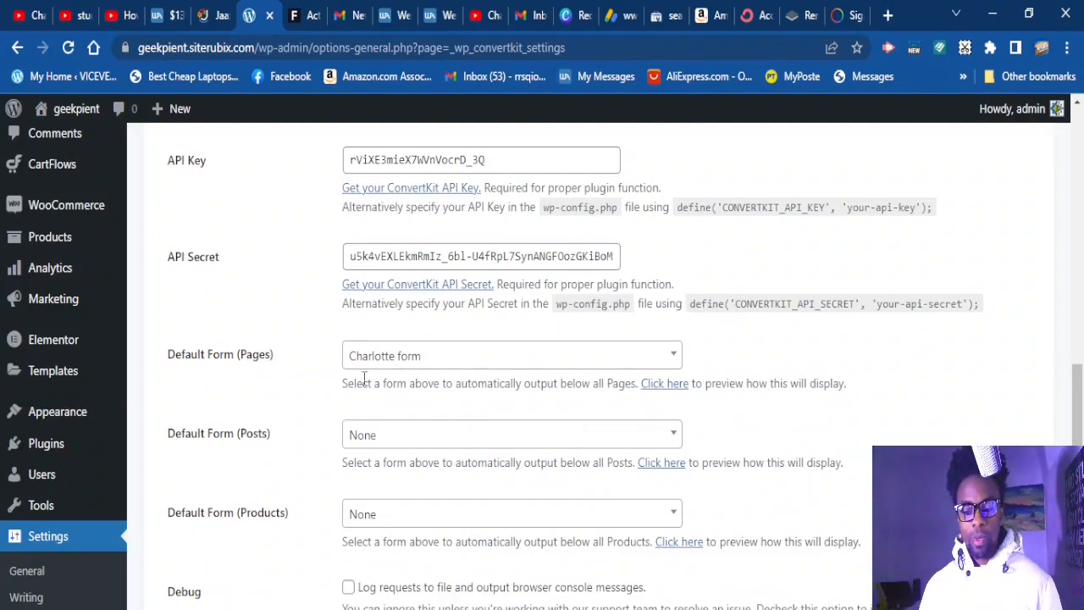
{"action": "left_click", "coordinate": [444, 360]}
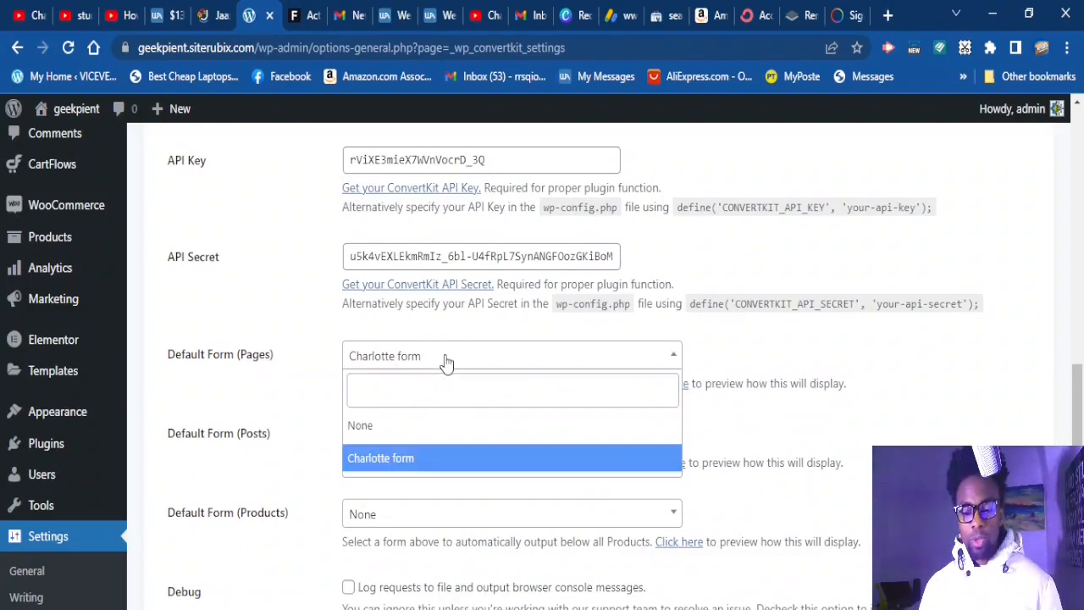
{"action": "left_click", "coordinate": [370, 462]}
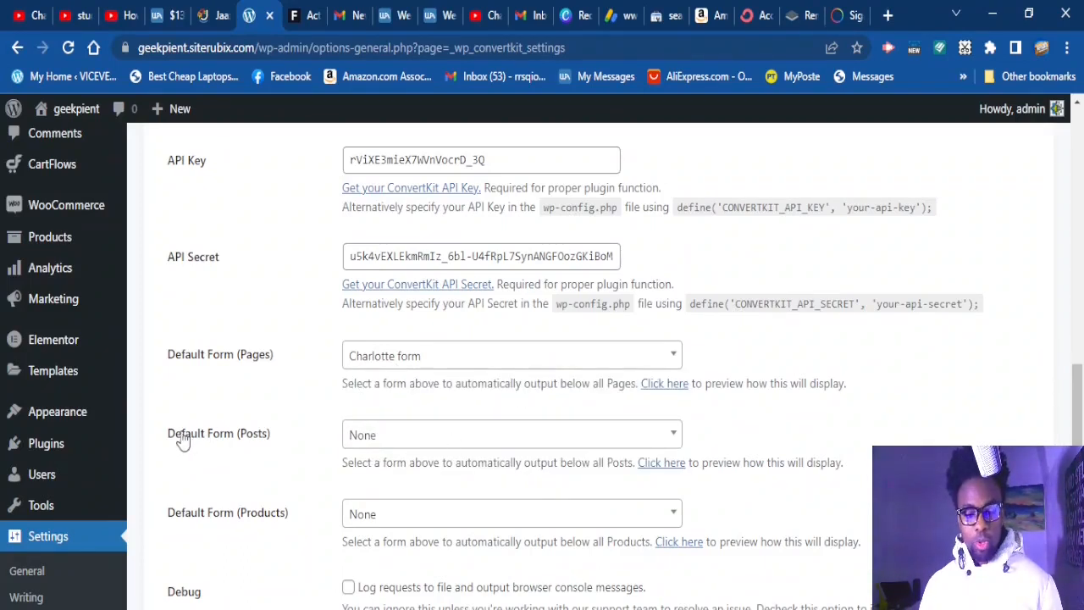
- Set the default forms for both posts and products to Charlotte form
{"action": "left_click", "coordinate": [480, 437]}
{"action": "left_click", "coordinate": [405, 538]}
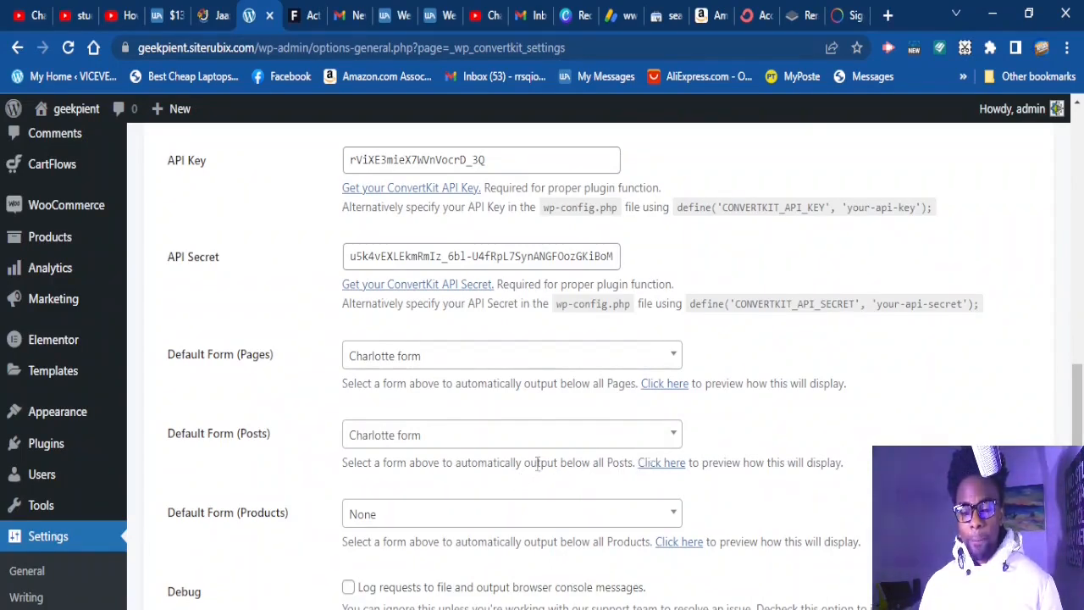
{"action": "scroll", "coordinate": [368, 527], "scroll_direction": "down", "scroll_amount": 1}
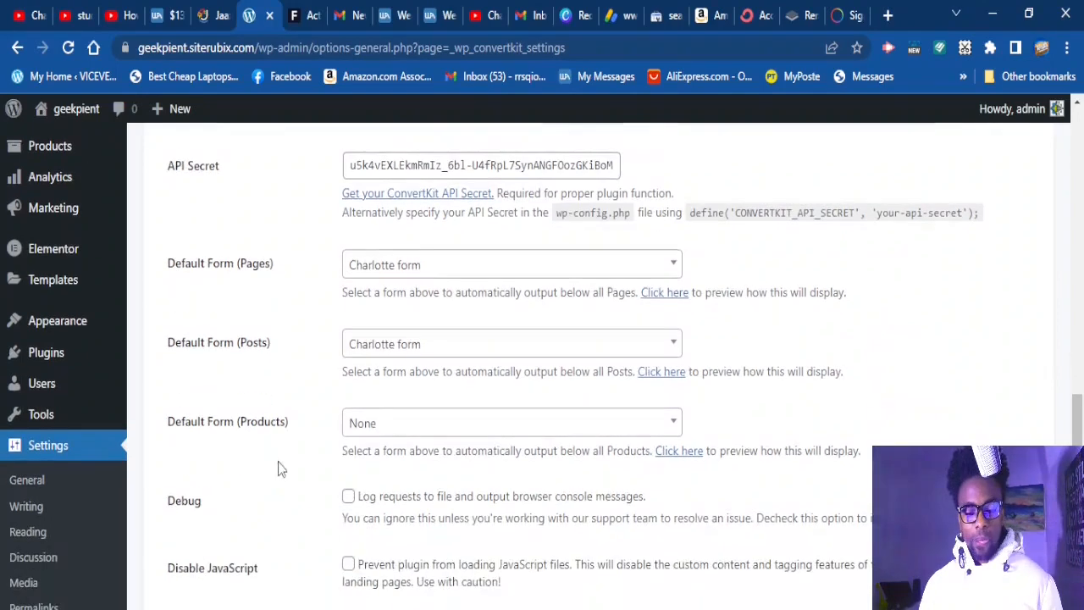
{"action": "left_click", "coordinate": [479, 434]}
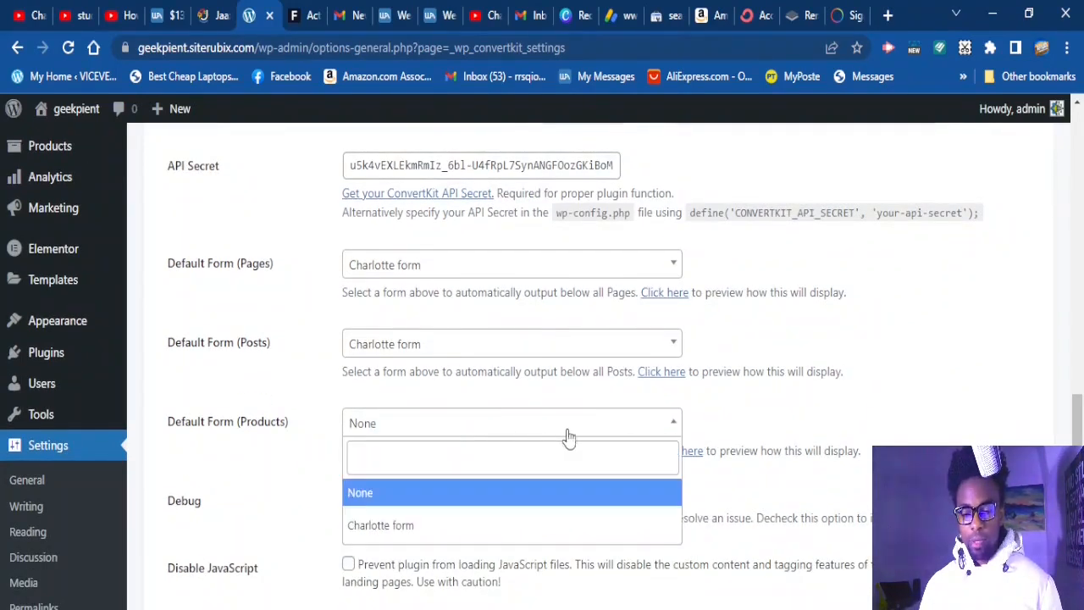
{"action": "left_click", "coordinate": [430, 525]}
- Save the default form choices and review the reloaded ConvertKit plugin settings
{"action": "scroll", "coordinate": [502, 469], "scroll_direction": "down", "scroll_amount": 1}
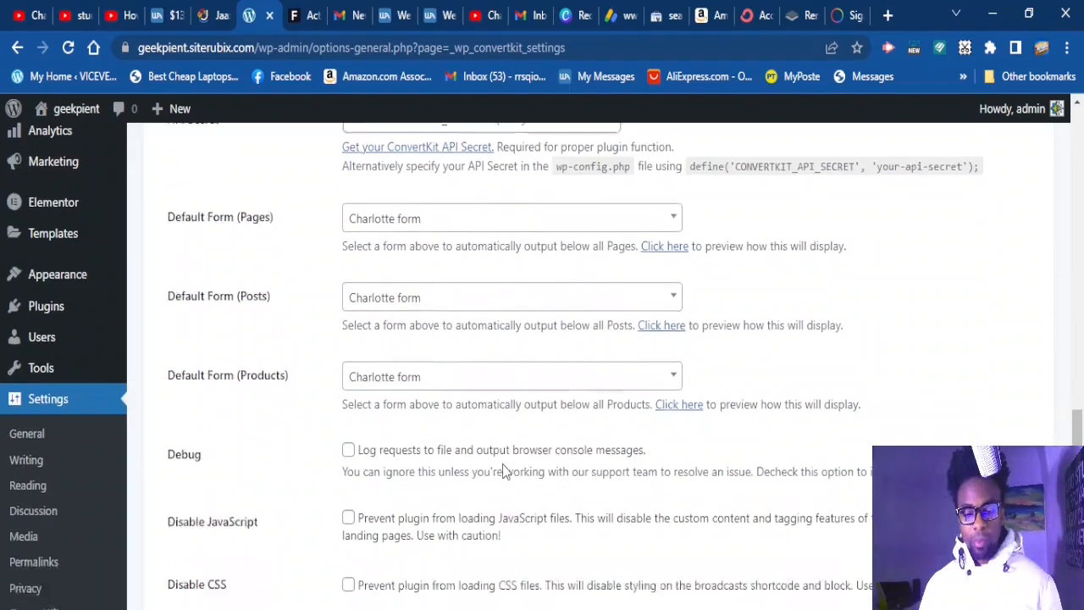
{"action": "scroll", "coordinate": [502, 461], "scroll_direction": "down", "scroll_amount": 1}
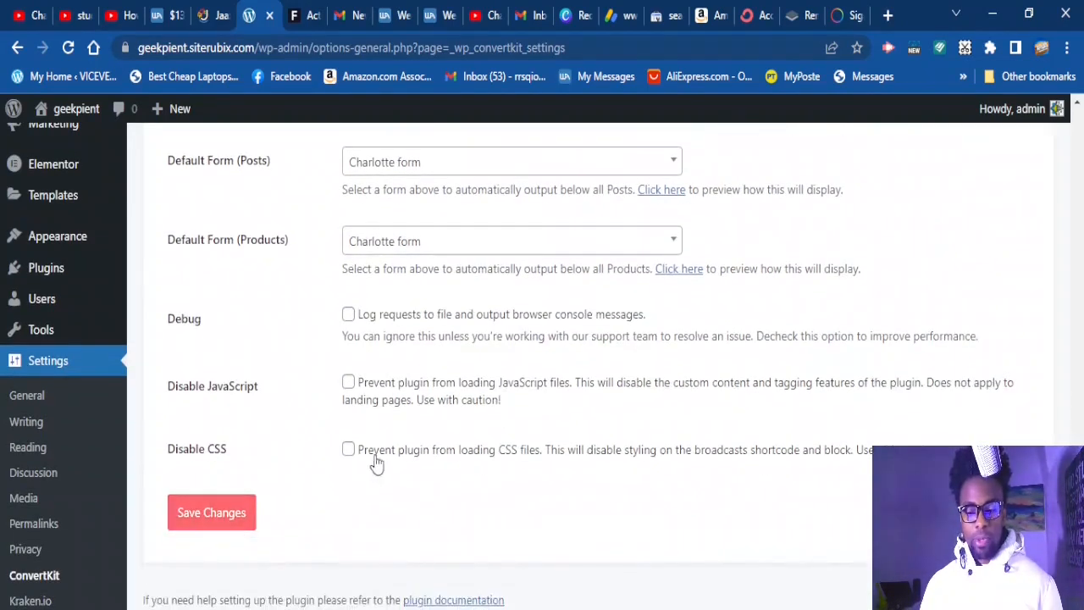
{"action": "left_click", "coordinate": [222, 520]}
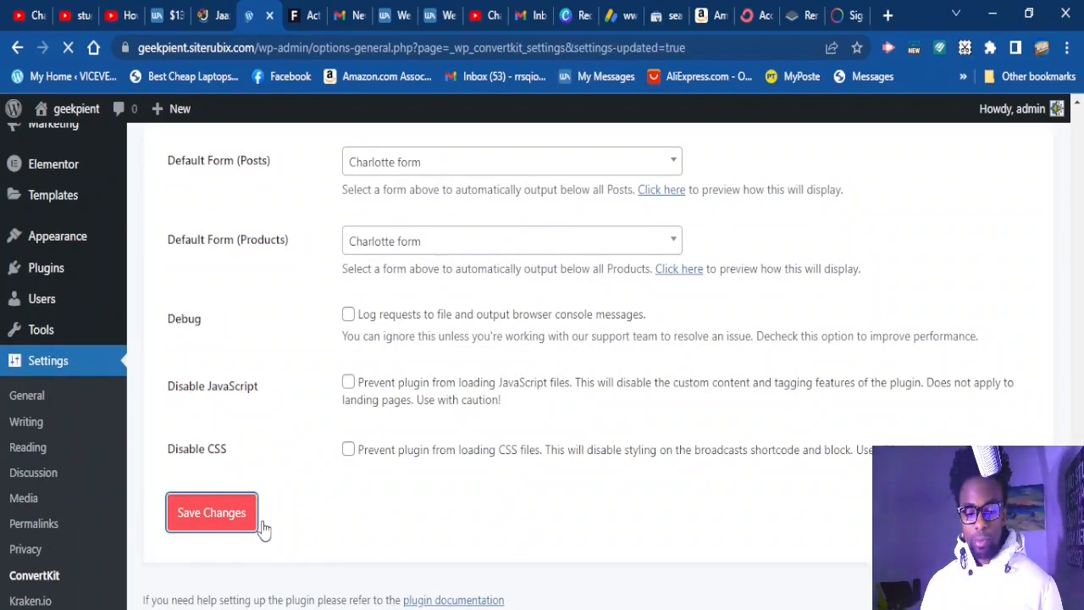
{"action": "scroll", "coordinate": [439, 506], "scroll_direction": "down", "scroll_amount": 6}
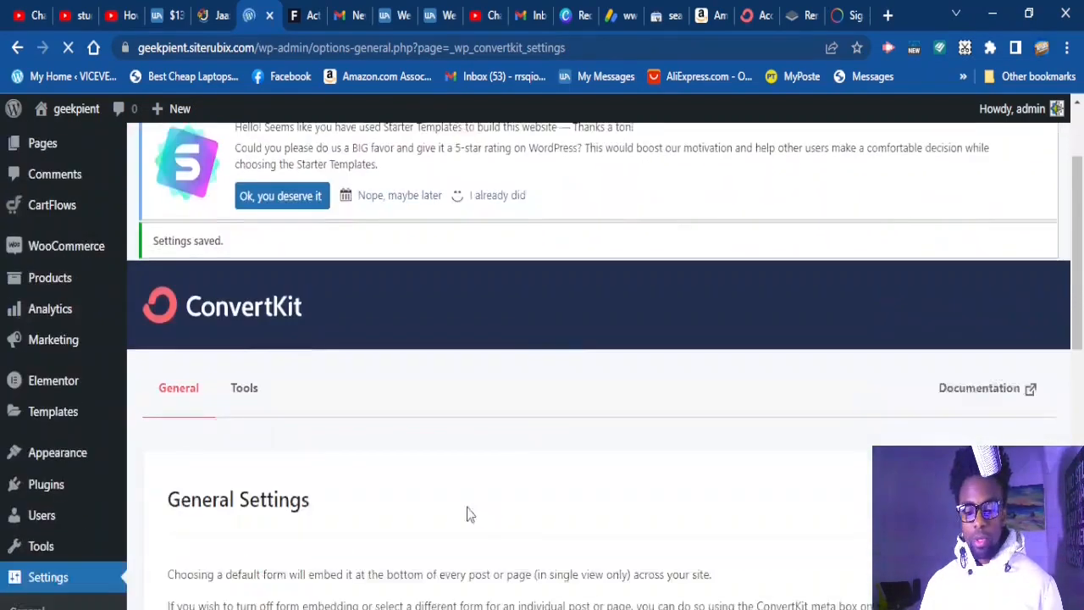
{"action": "scroll", "coordinate": [741, 495], "scroll_direction": "down", "scroll_amount": 2}
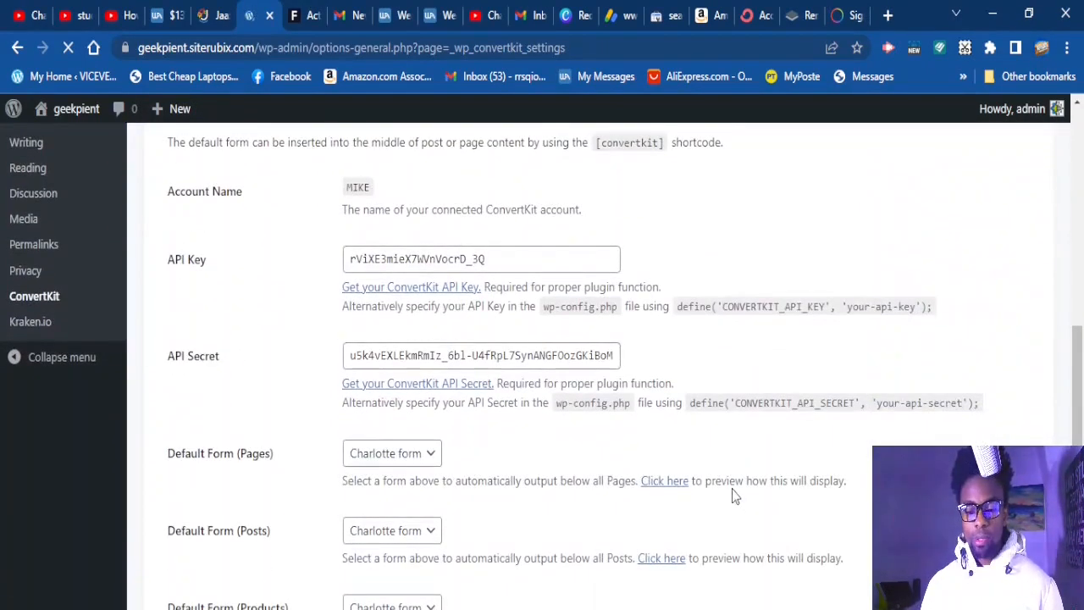
{"action": "scroll", "coordinate": [658, 479], "scroll_direction": "up", "scroll_amount": 3}
{"action": "scroll", "coordinate": [582, 366], "scroll_direction": "up", "scroll_amount": 5}
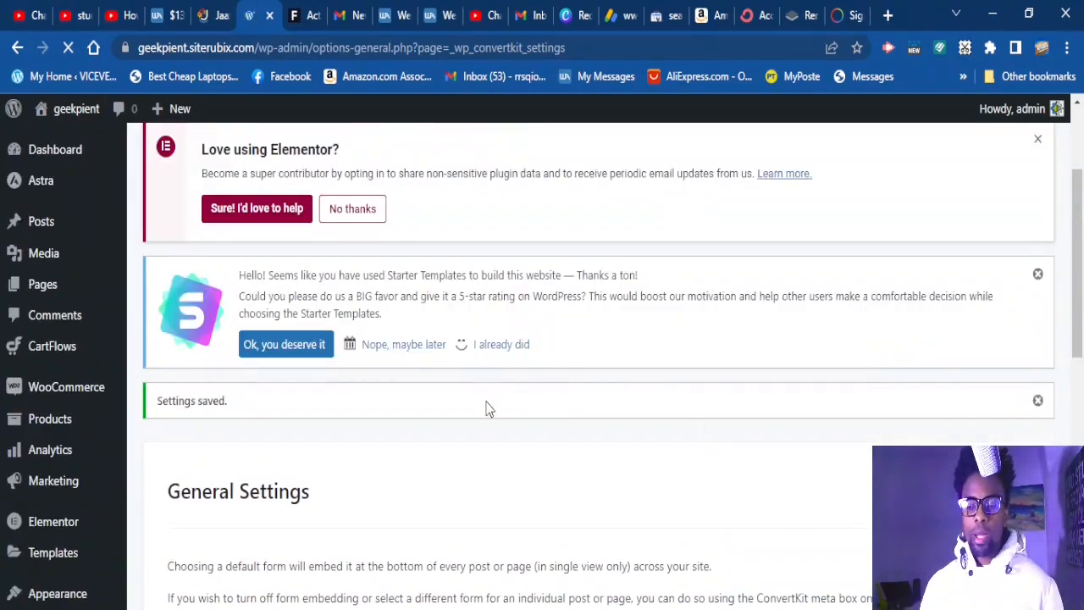
{"action": "scroll", "coordinate": [488, 406], "scroll_direction": "up", "scroll_amount": 3}
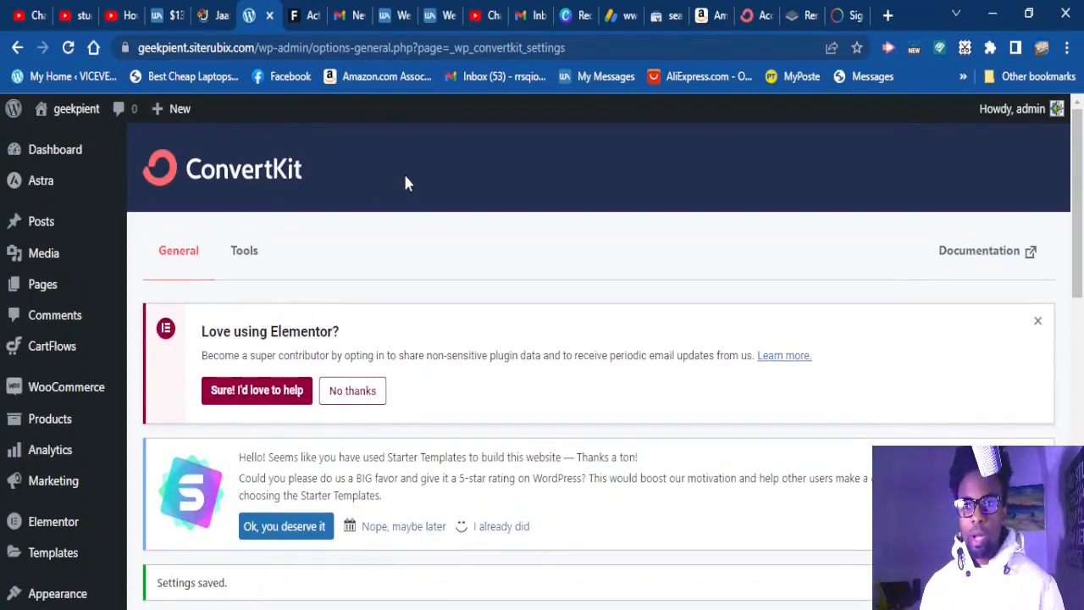
- Visit the site's live home page and examine the Charlotte form embedded at the end of the page
{"action": "left_click", "coordinate": [76, 116]}
{"action": "scroll", "coordinate": [992, 274], "scroll_direction": "down", "scroll_amount": 4}
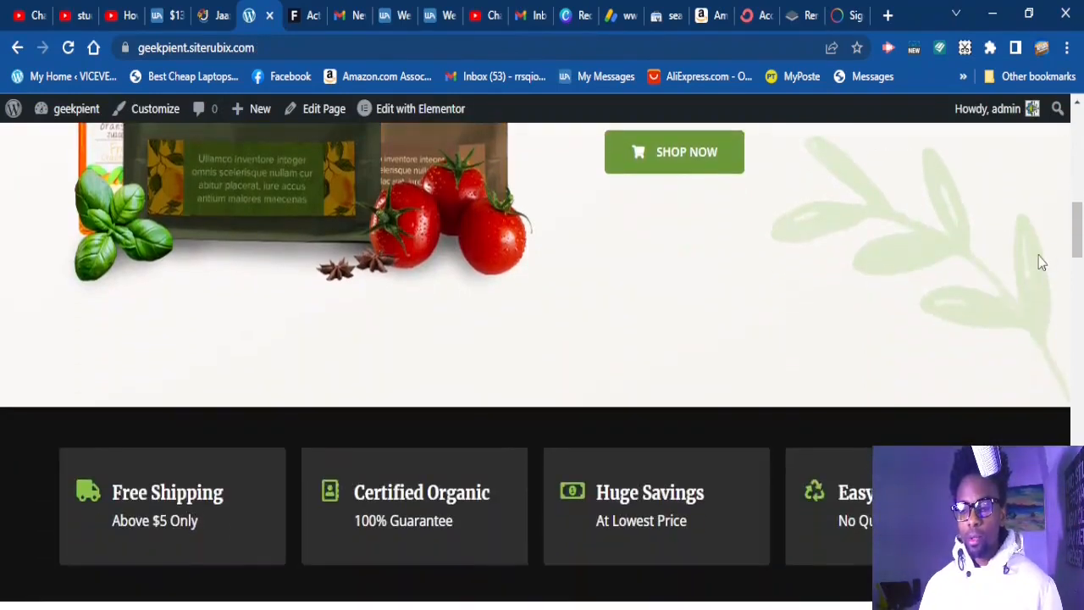
{"action": "left_click_drag", "start_coordinate": [1071, 253], "coordinate": [1081, 538]}
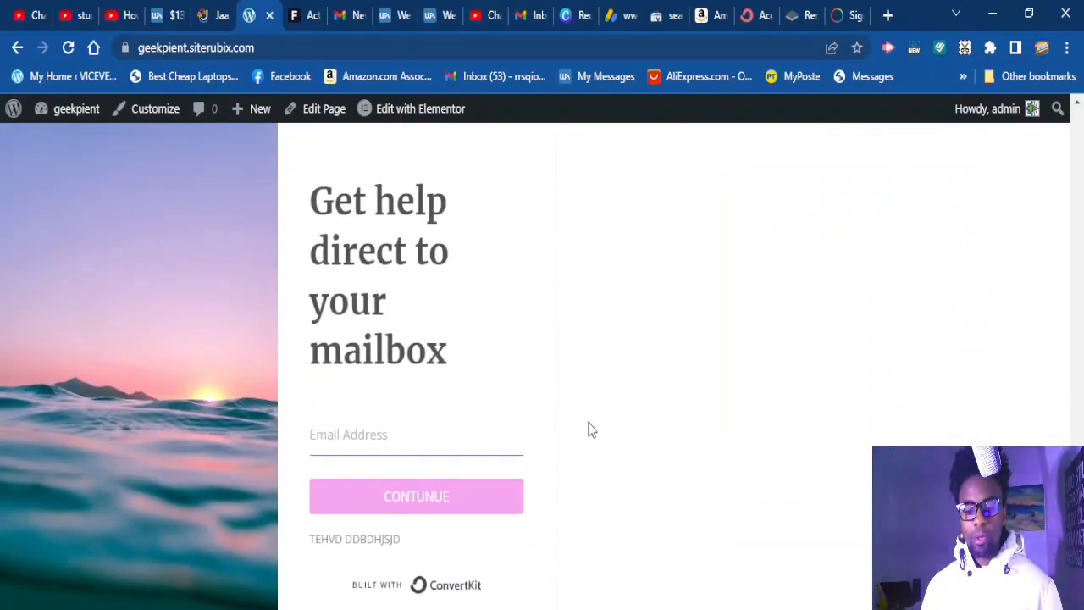
{"action": "scroll", "coordinate": [396, 421], "scroll_direction": "up", "scroll_amount": 1}
{"action": "scroll", "coordinate": [398, 434], "scroll_direction": "down", "scroll_amount": 1}
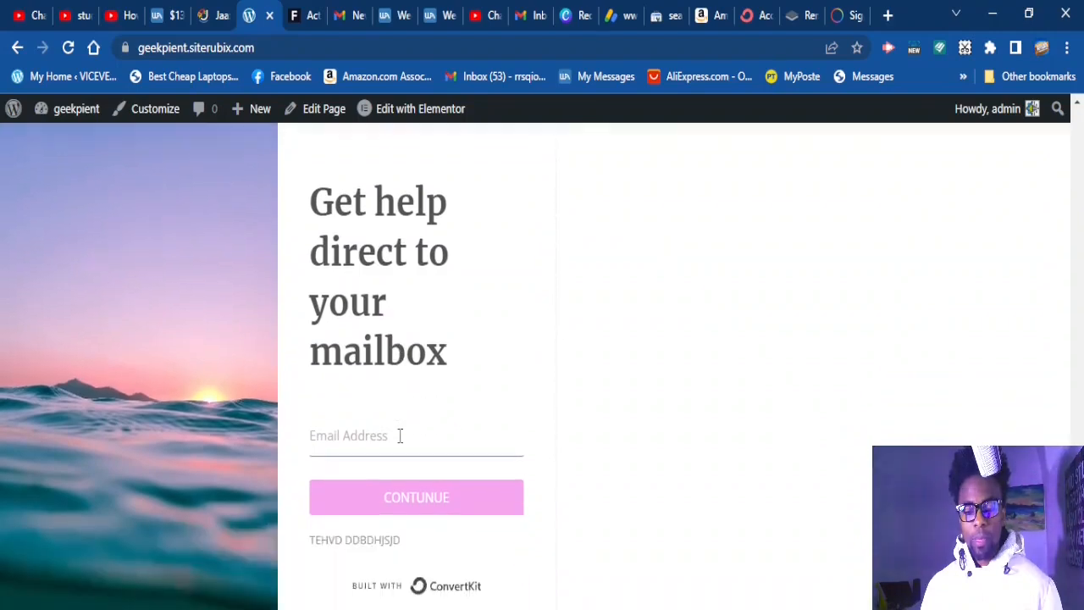
{"action": "scroll", "coordinate": [398, 433], "scroll_direction": "up", "scroll_amount": 1}
{"action": "scroll", "coordinate": [367, 414], "scroll_direction": "down", "scroll_amount": 1}
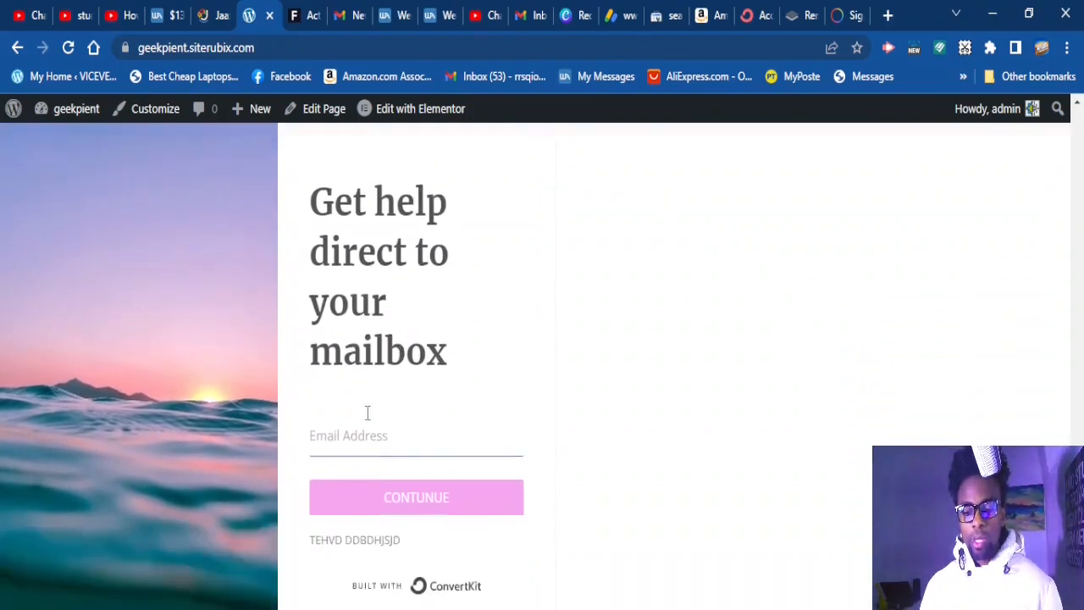
{"action": "scroll", "coordinate": [386, 424], "scroll_direction": "up", "scroll_amount": 1}
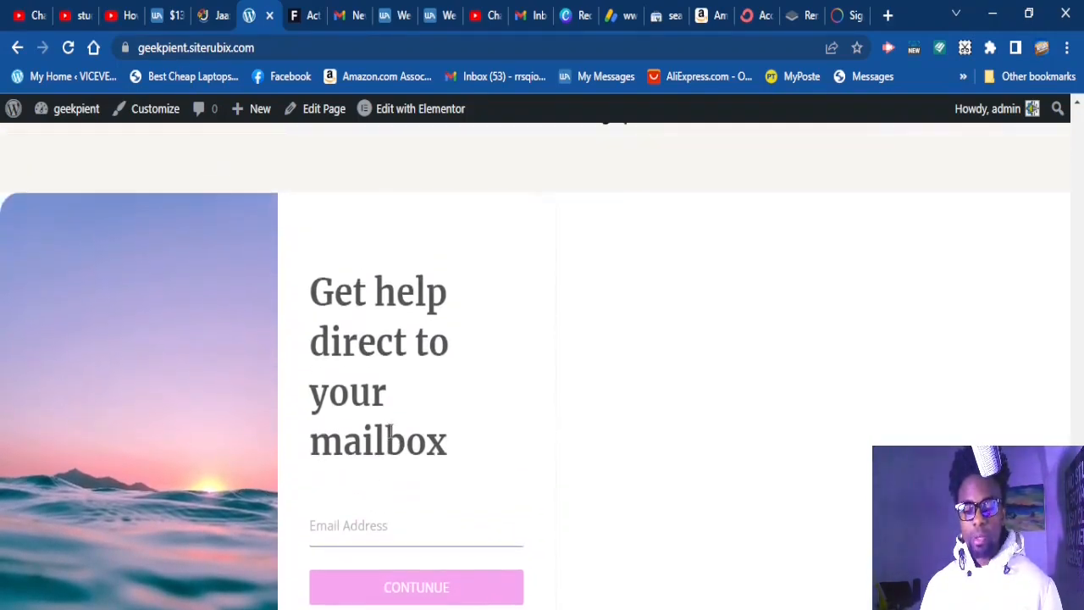
{"action": "scroll", "coordinate": [398, 432], "scroll_direction": "down", "scroll_amount": 1}
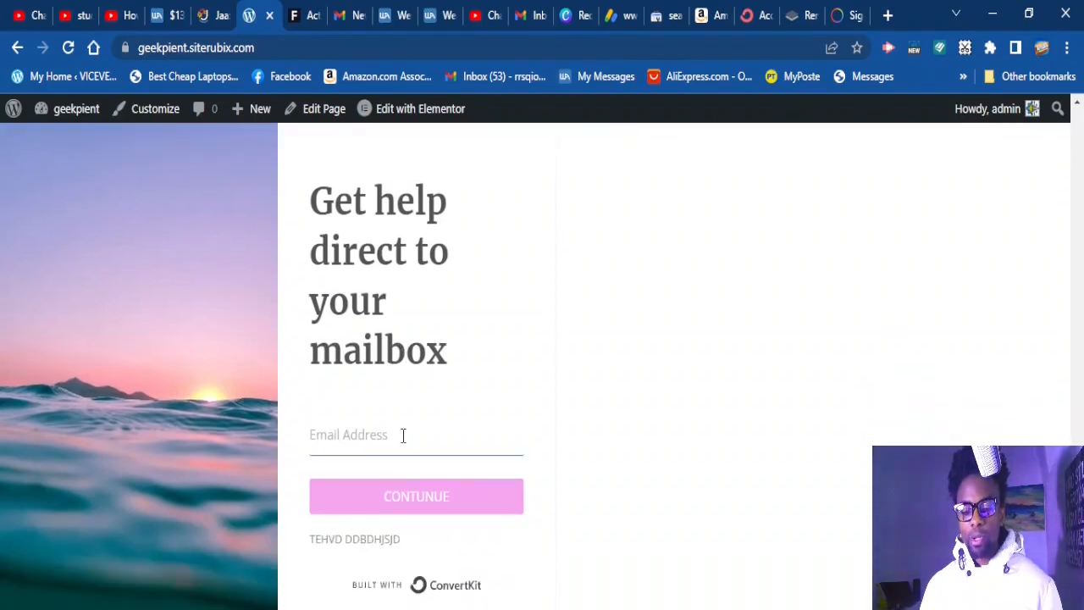
- Look over the live home page from the featured brands back up to the Join The Organic Movement banner
{"action": "scroll", "coordinate": [840, 532], "scroll_direction": "up", "scroll_amount": 6}
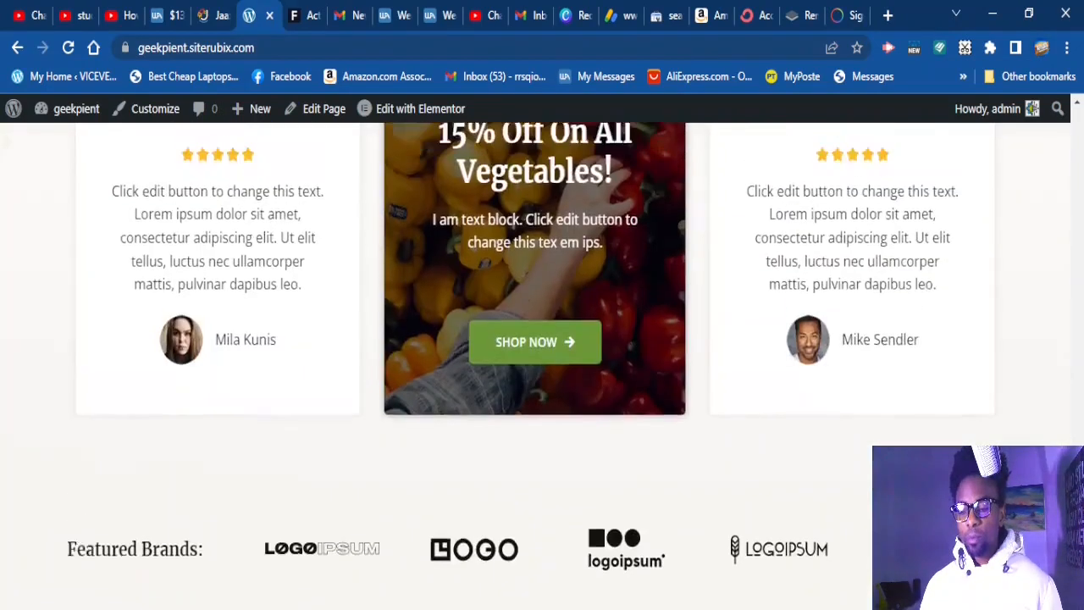
{"action": "scroll", "coordinate": [542, 364], "scroll_direction": "up", "scroll_amount": 5}
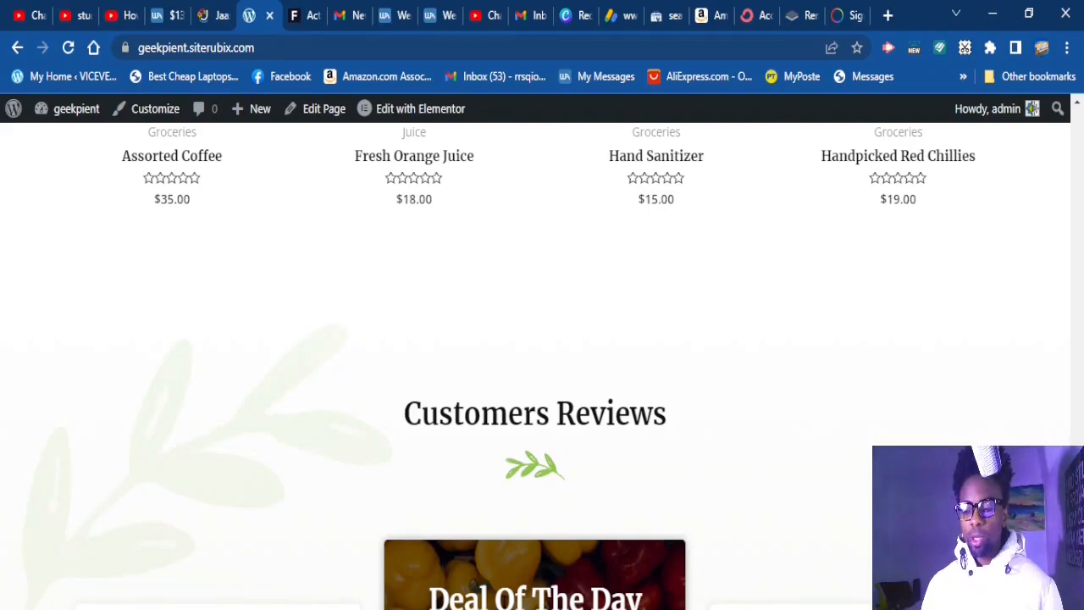
{"action": "scroll", "coordinate": [1078, 436], "scroll_direction": "up", "scroll_amount": 5}
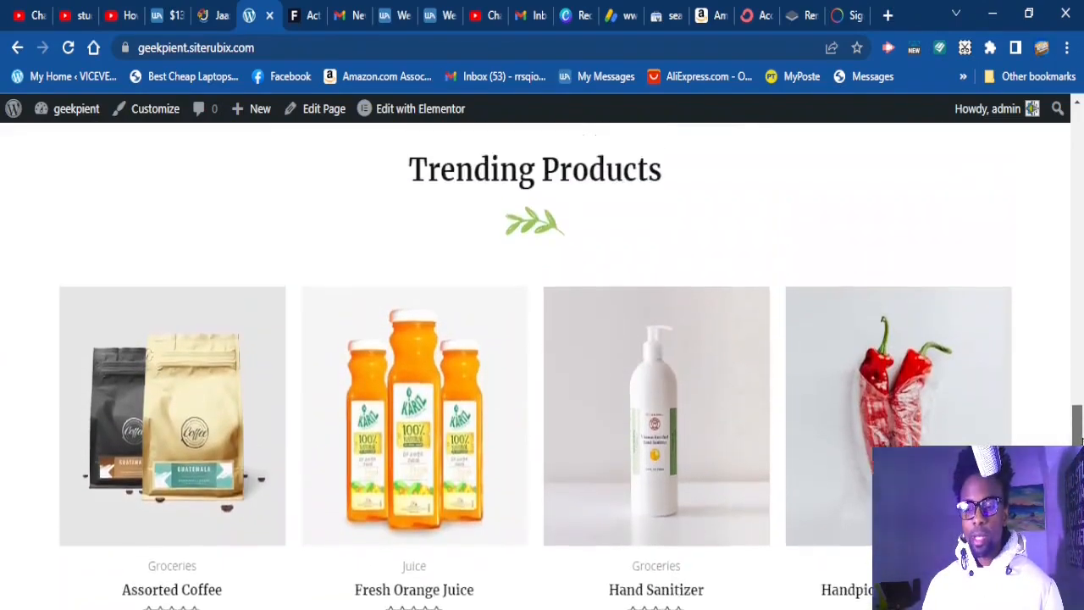
{"action": "scroll", "coordinate": [1079, 438], "scroll_direction": "up", "scroll_amount": 2}
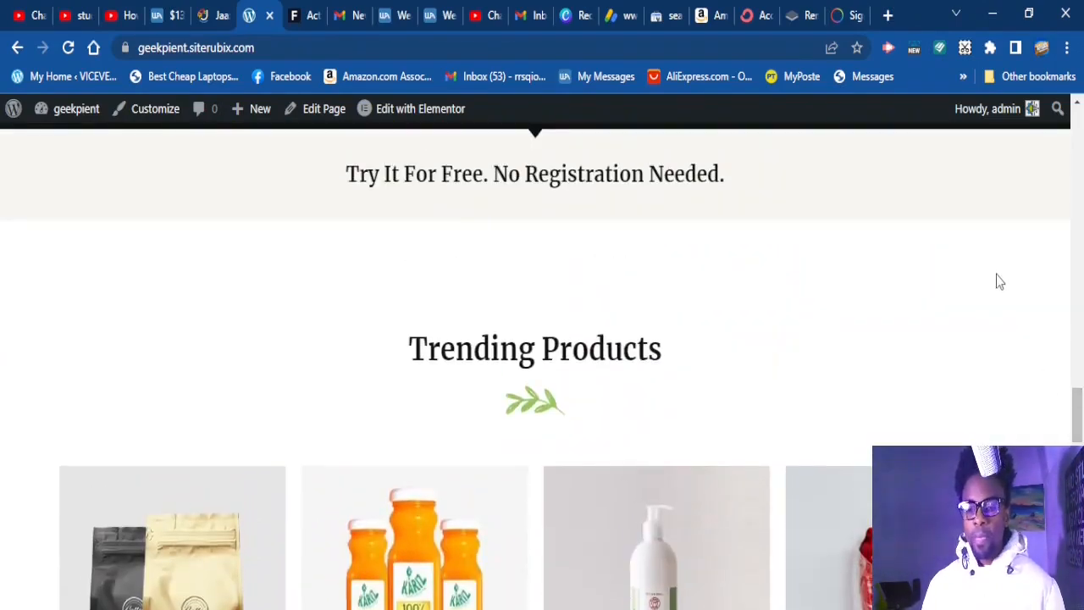
{"action": "scroll", "coordinate": [998, 281], "scroll_direction": "up", "scroll_amount": 1}
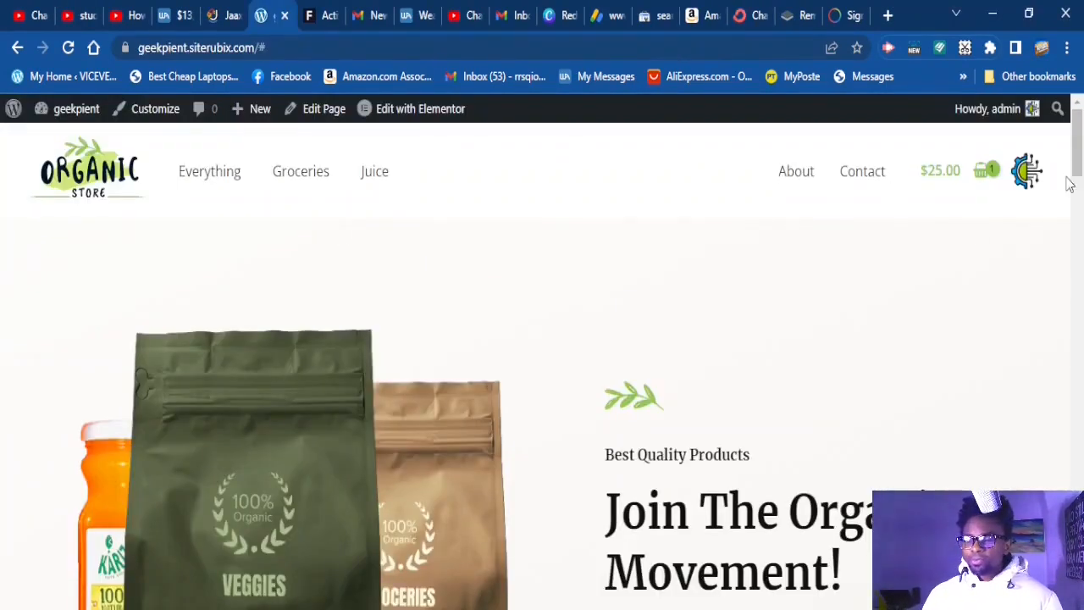
{"action": "scroll", "coordinate": [793, 304], "scroll_direction": "down", "scroll_amount": 2}
{"action": "scroll", "coordinate": [716, 462], "scroll_direction": "down", "scroll_amount": 1}
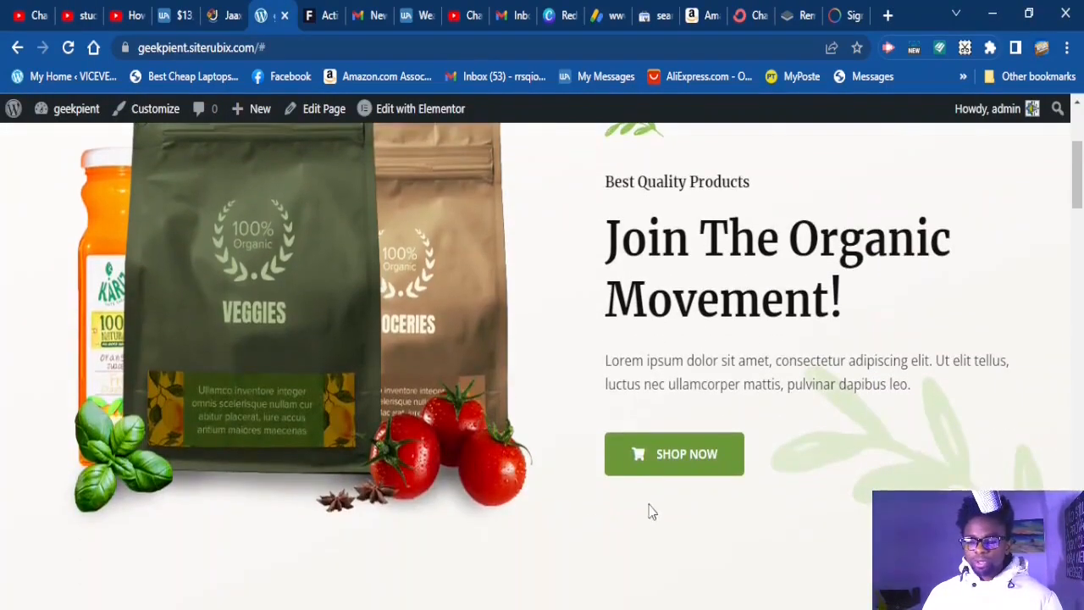
{"action": "scroll", "coordinate": [746, 298], "scroll_direction": "up", "scroll_amount": 1}
{"action": "scroll", "coordinate": [735, 250], "scroll_direction": "up", "scroll_amount": 1}
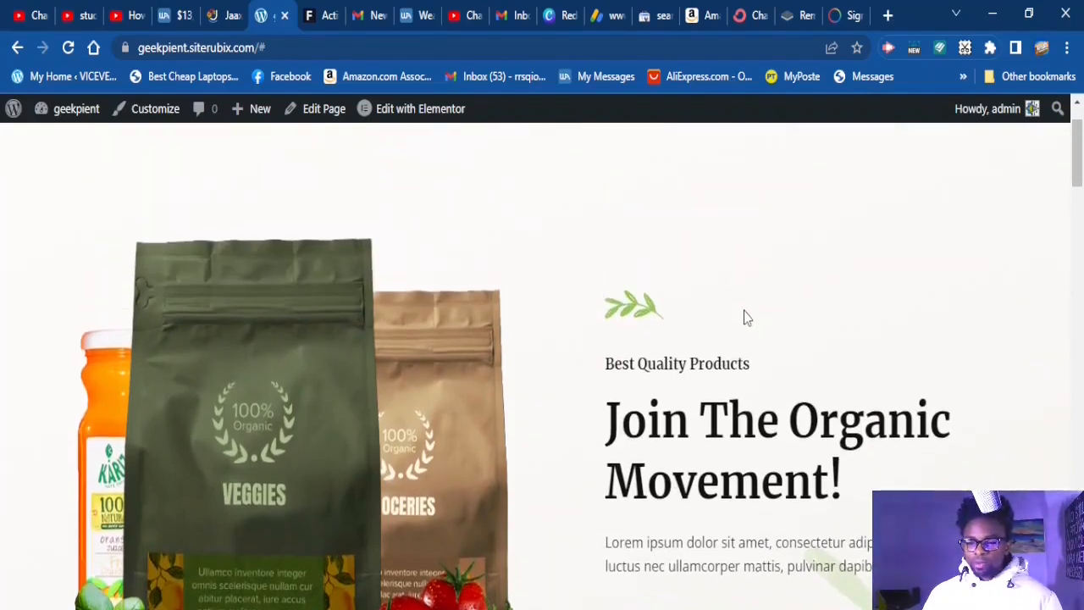
{"action": "scroll", "coordinate": [743, 314], "scroll_direction": "down", "scroll_amount": 3}
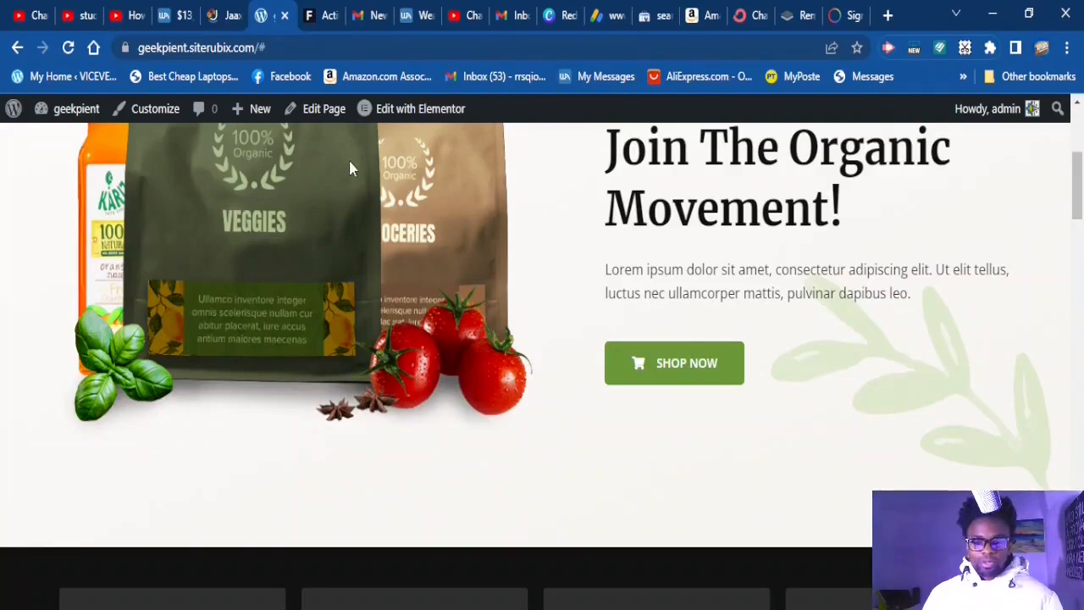
{"action": "mouse_move", "coordinate": [418, 119]}
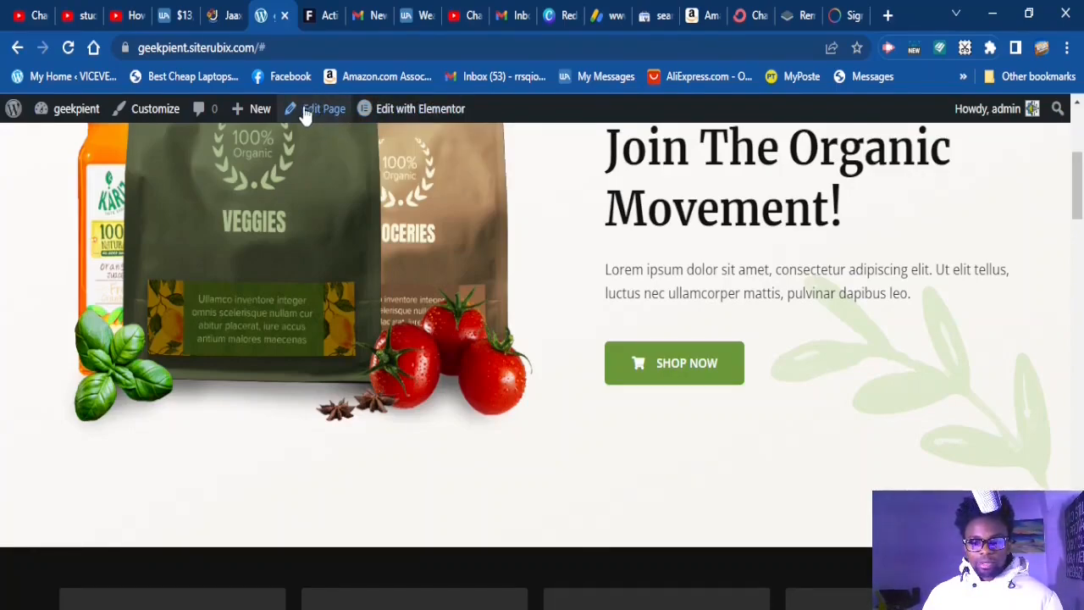
- Open the home page in the Elementor editor and add a one-column section above the Best Quality Products banner
{"action": "left_click", "coordinate": [412, 117]}
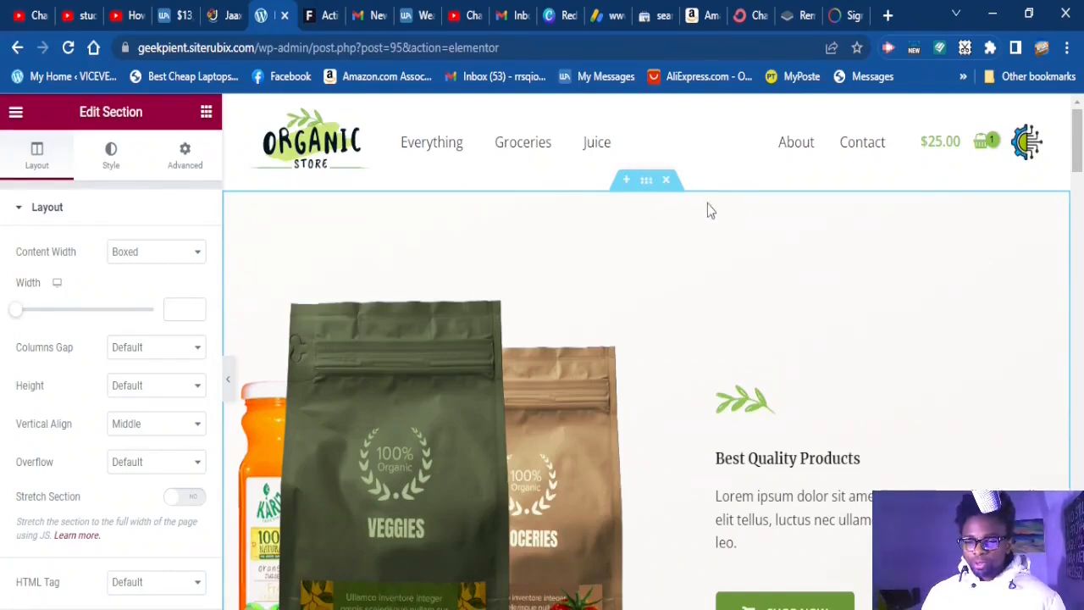
{"action": "left_click", "coordinate": [626, 182]}
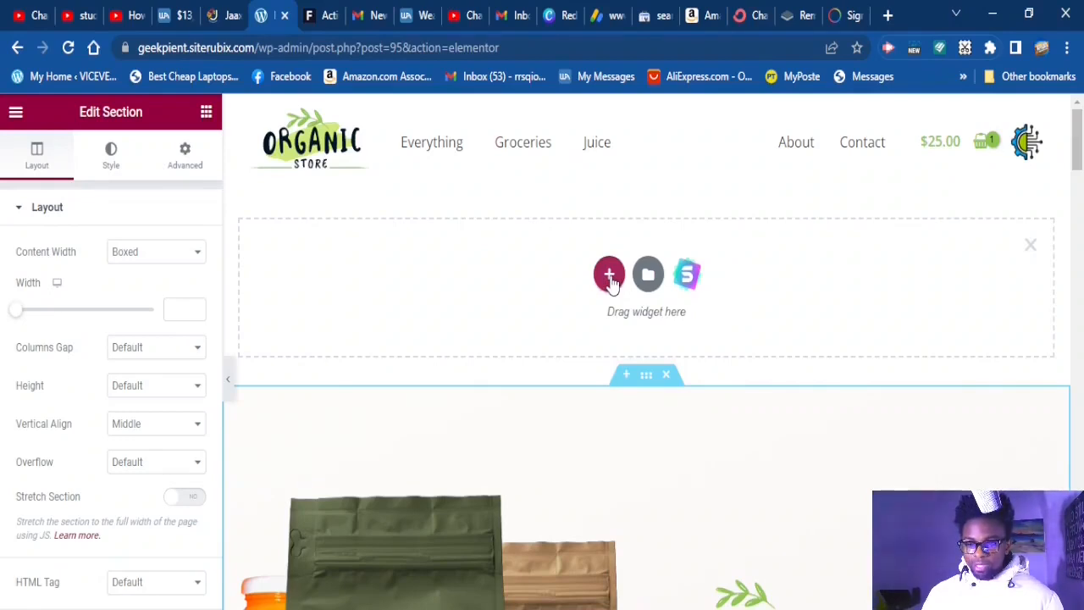
{"action": "left_click", "coordinate": [609, 276]}
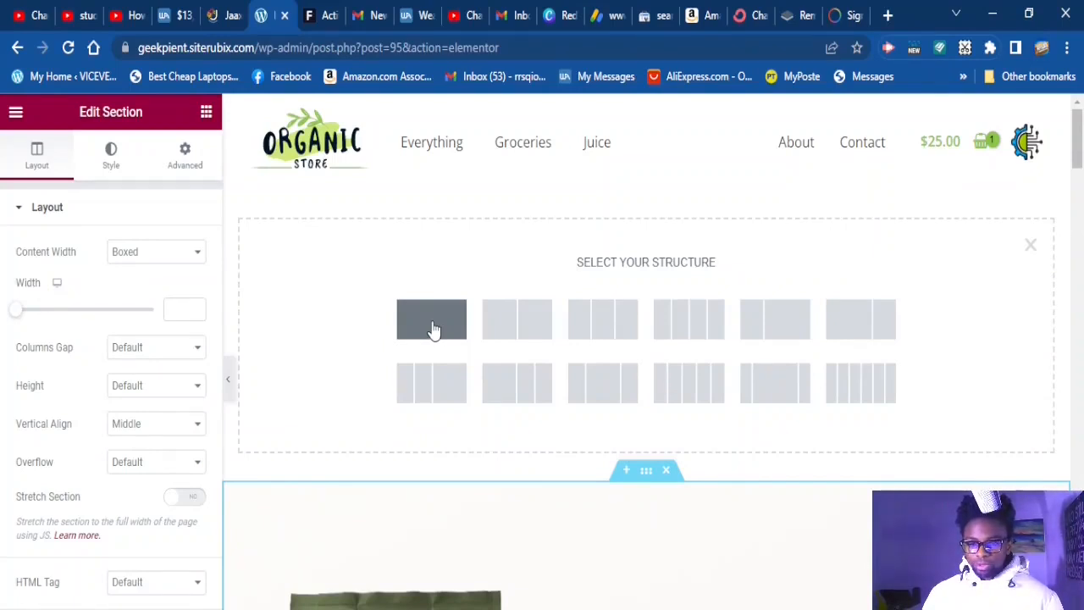
{"action": "left_click", "coordinate": [431, 325]}
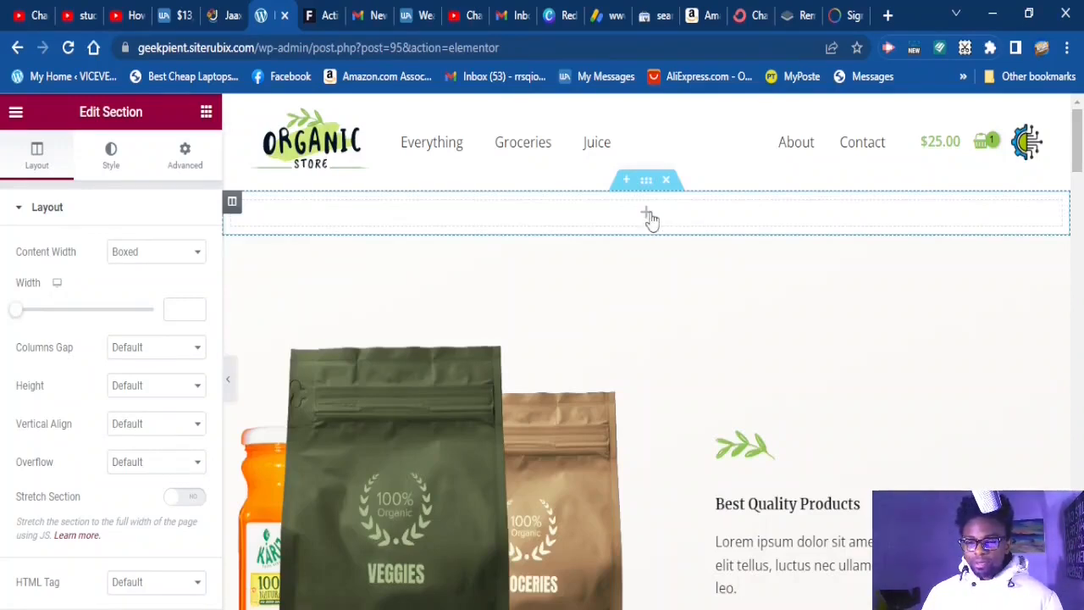
- Place an HTML widget in the new empty section to embed the Charlotte form's code, and preview the page
{"action": "left_click", "coordinate": [398, 228]}
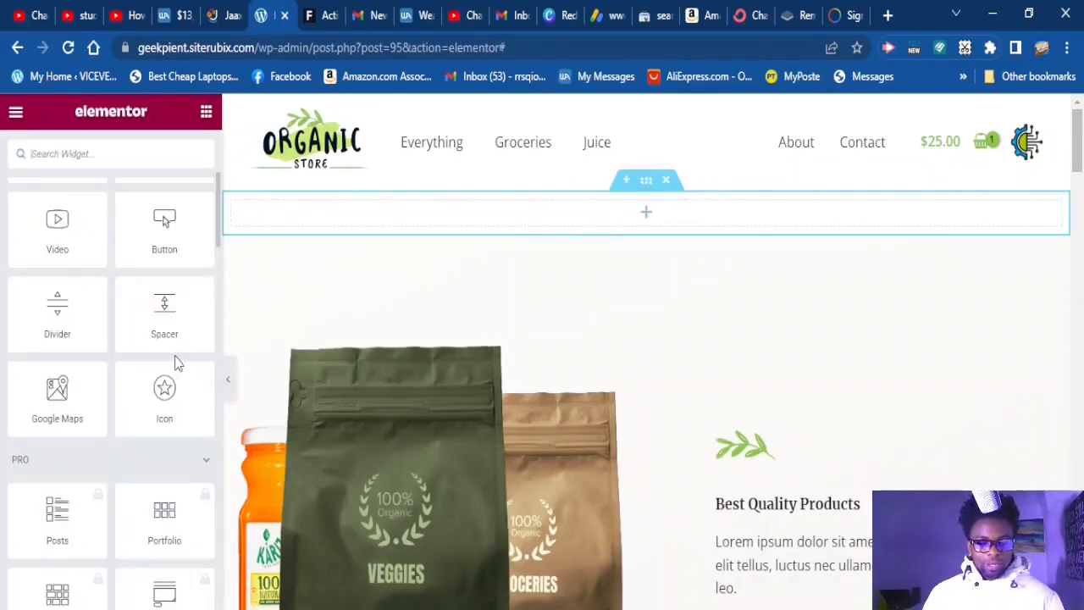
{"action": "scroll", "coordinate": [178, 381], "scroll_direction": "down", "scroll_amount": 15}
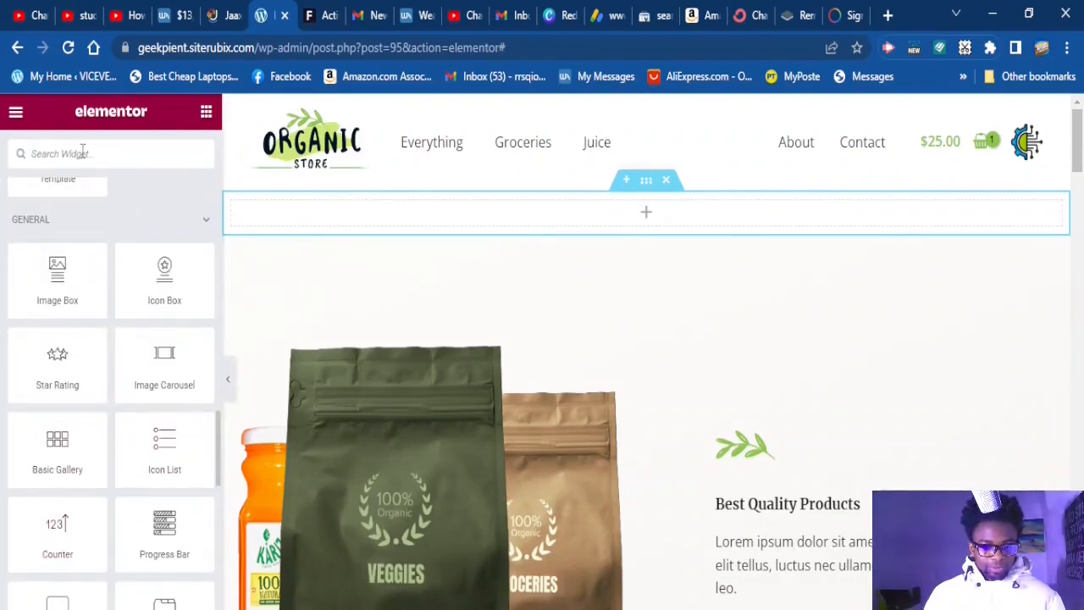
{"action": "scroll", "coordinate": [56, 313], "scroll_direction": "down", "scroll_amount": 8}
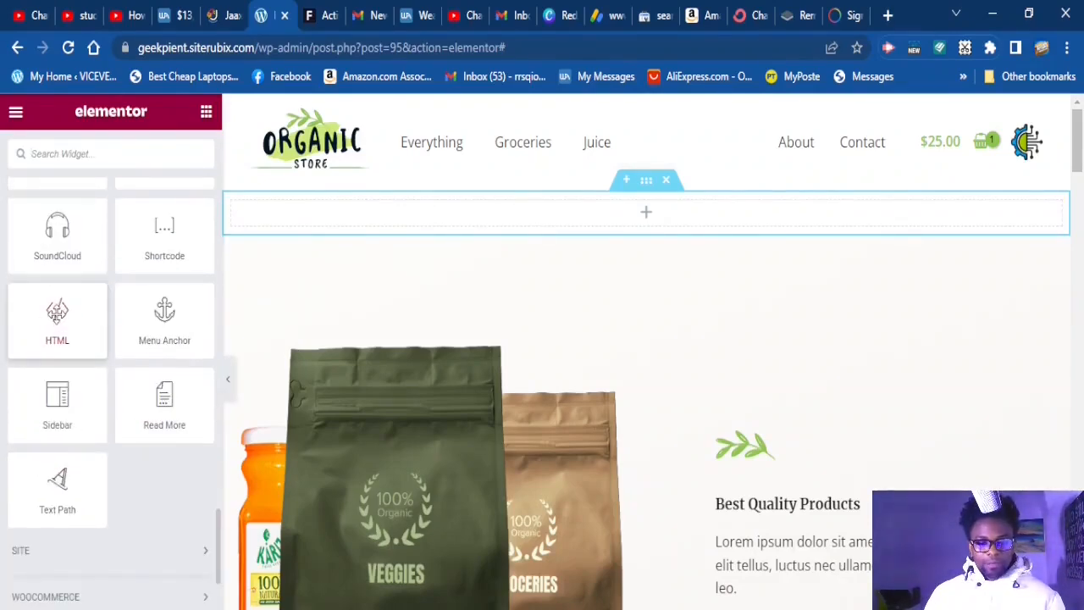
{"action": "left_click_drag", "start_coordinate": [57, 314], "coordinate": [584, 273]}
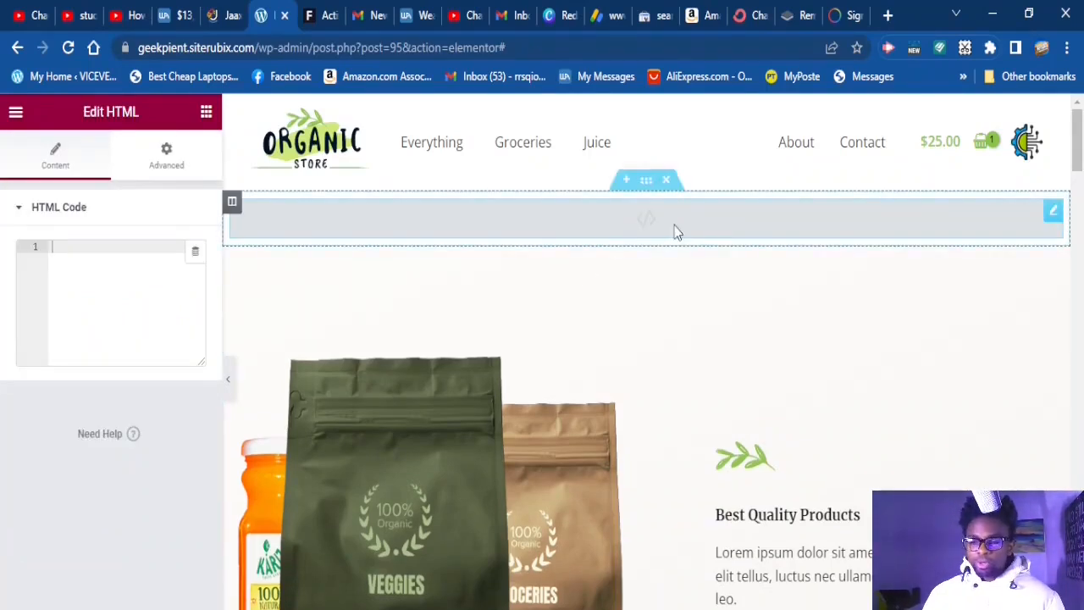
{"action": "left_click", "coordinate": [80, 254]}
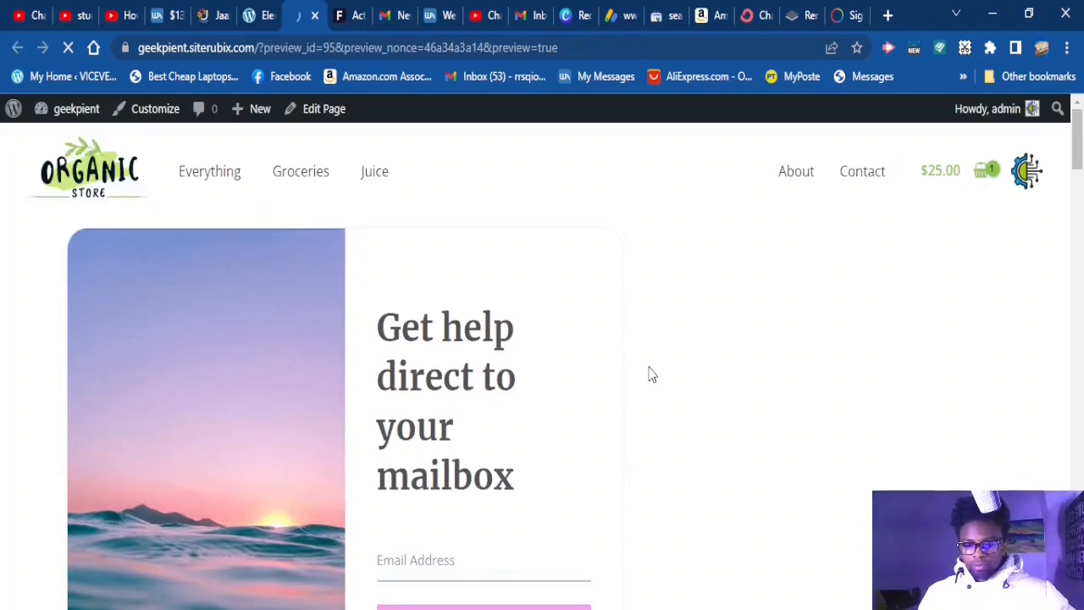
- Examine the embedded Charlotte form in the page preview and try its CONTUNUE button with no email address entered
{"action": "scroll", "coordinate": [652, 375], "scroll_direction": "down", "scroll_amount": 3}
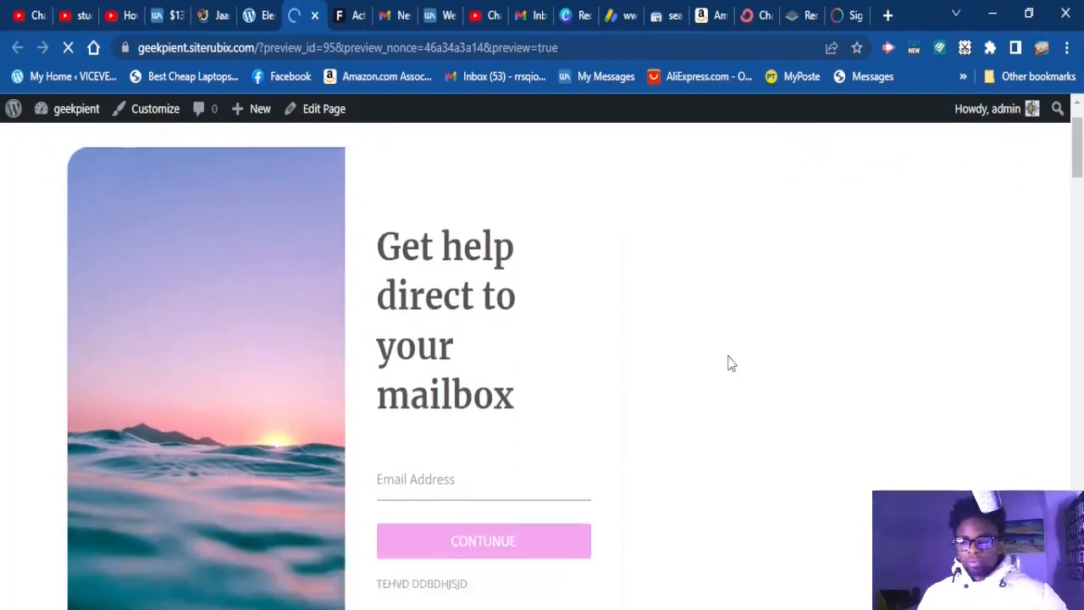
{"action": "scroll", "coordinate": [593, 356], "scroll_direction": "up", "scroll_amount": 2}
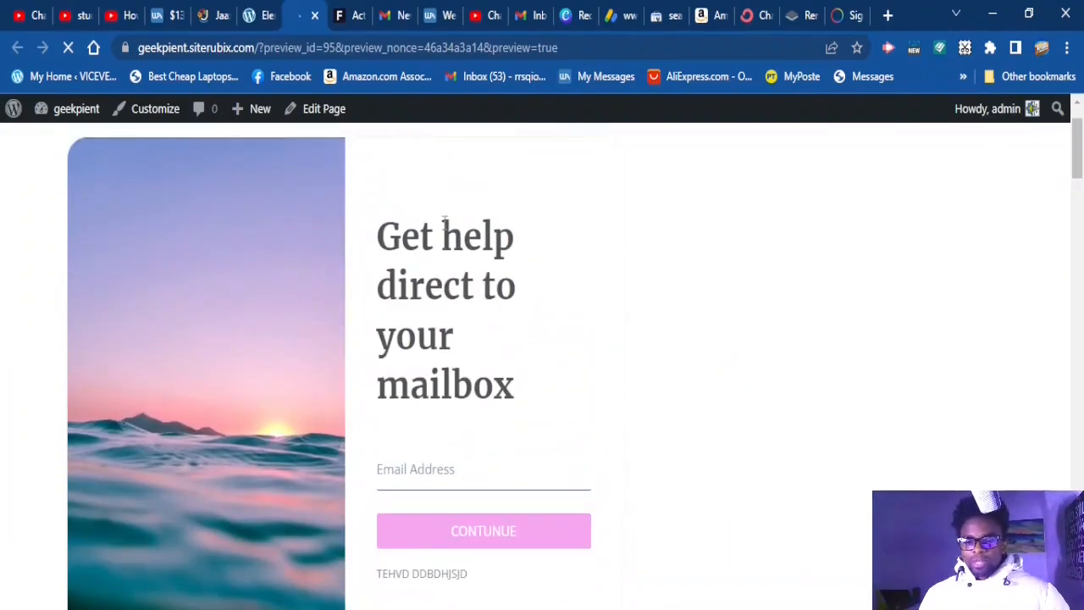
{"action": "scroll", "coordinate": [648, 280], "scroll_direction": "down", "scroll_amount": 2}
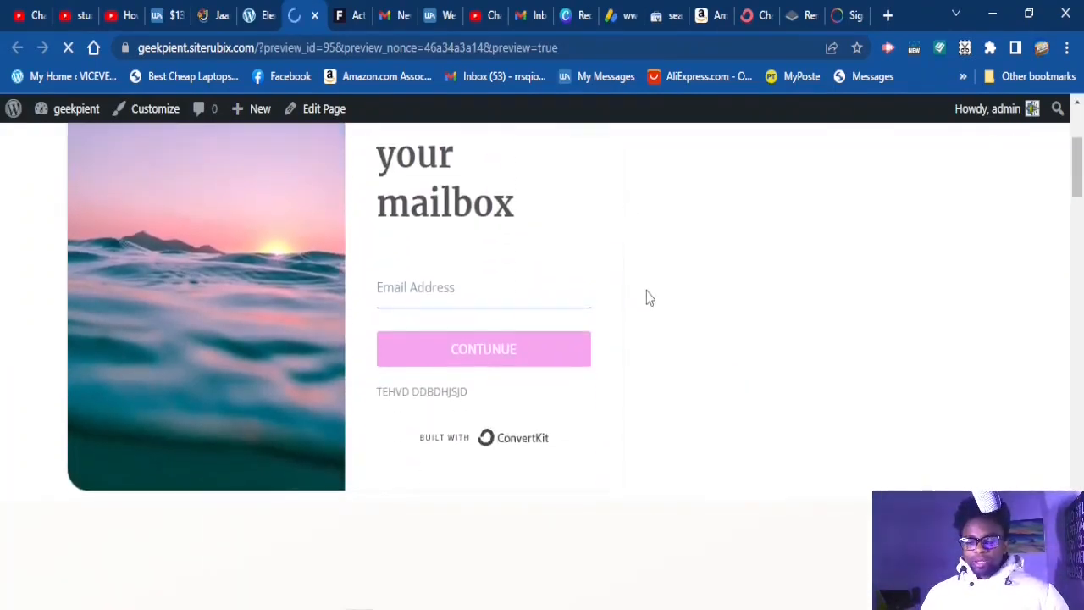
{"action": "scroll", "coordinate": [646, 292], "scroll_direction": "up", "scroll_amount": 2}
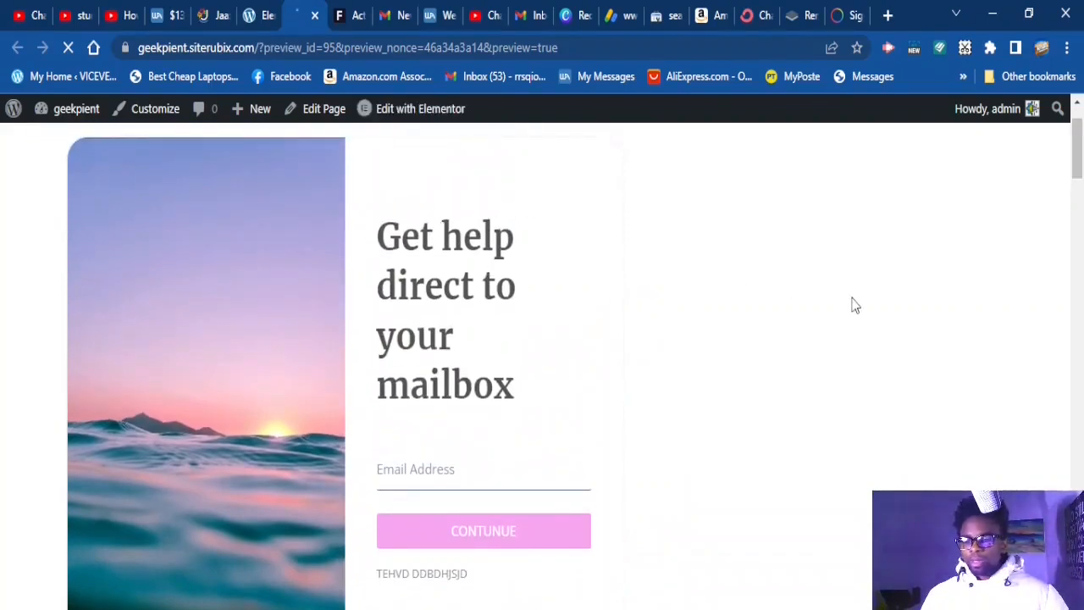
{"action": "scroll", "coordinate": [801, 334], "scroll_direction": "down", "scroll_amount": 1}
{"action": "scroll", "coordinate": [498, 310], "scroll_direction": "up", "scroll_amount": 1}
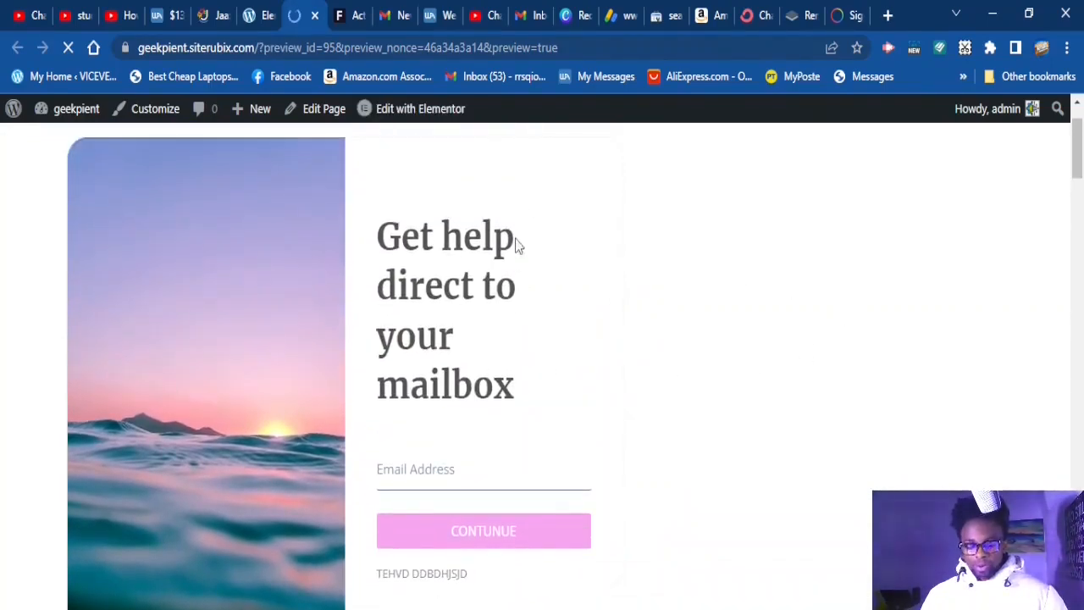
{"action": "scroll", "coordinate": [457, 355], "scroll_direction": "down", "scroll_amount": 1}
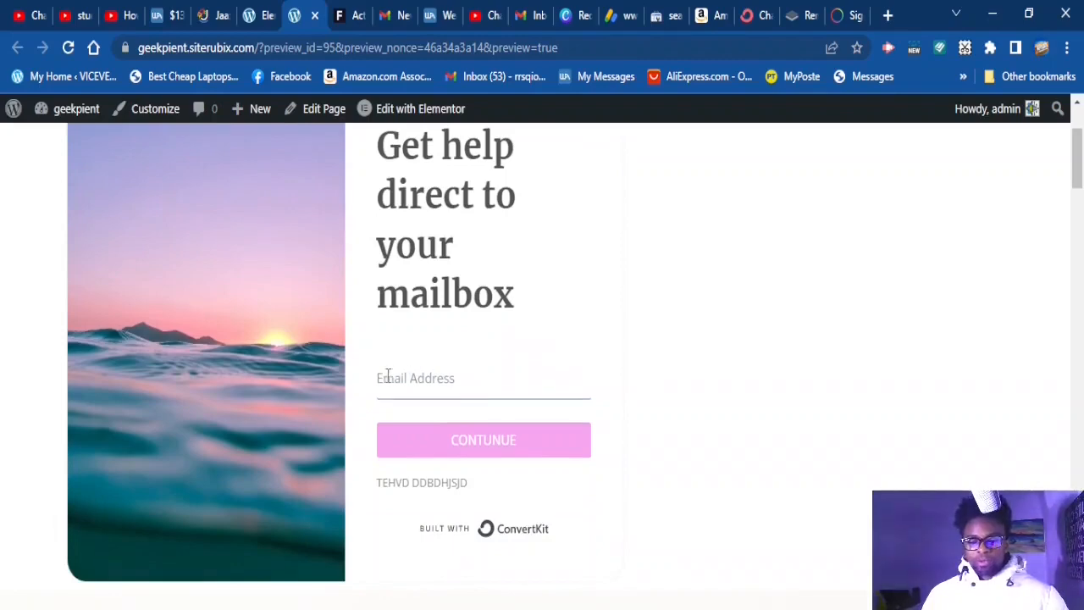
{"action": "left_click", "coordinate": [502, 448]}
{"action": "scroll", "coordinate": [564, 375], "scroll_direction": "up", "scroll_amount": 2}
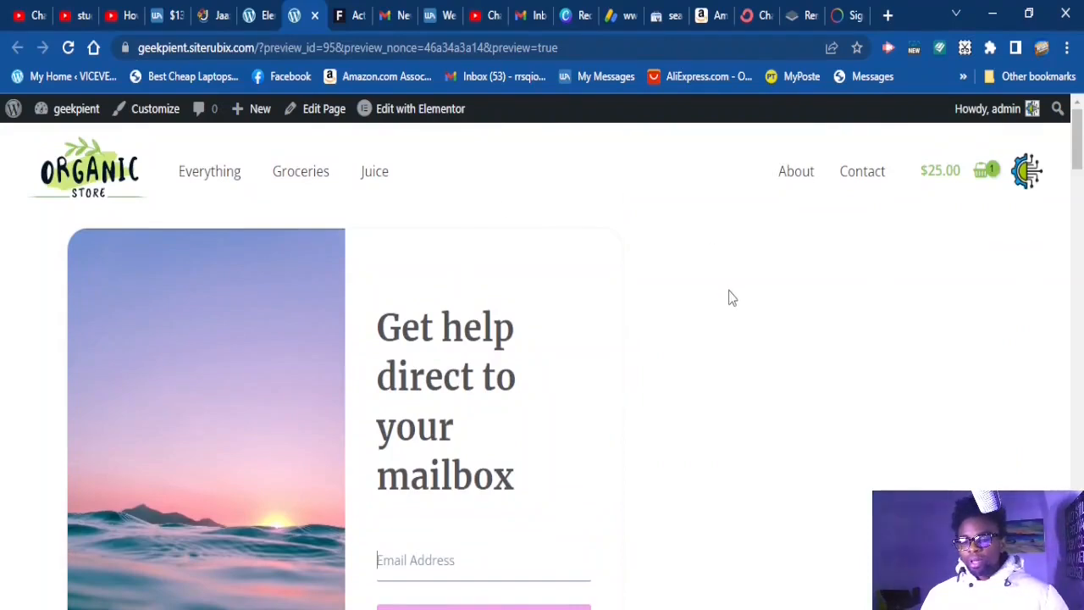
{"action": "scroll", "coordinate": [728, 293], "scroll_direction": "down", "scroll_amount": 1}
{"action": "scroll", "coordinate": [730, 297], "scroll_direction": "up", "scroll_amount": 1}
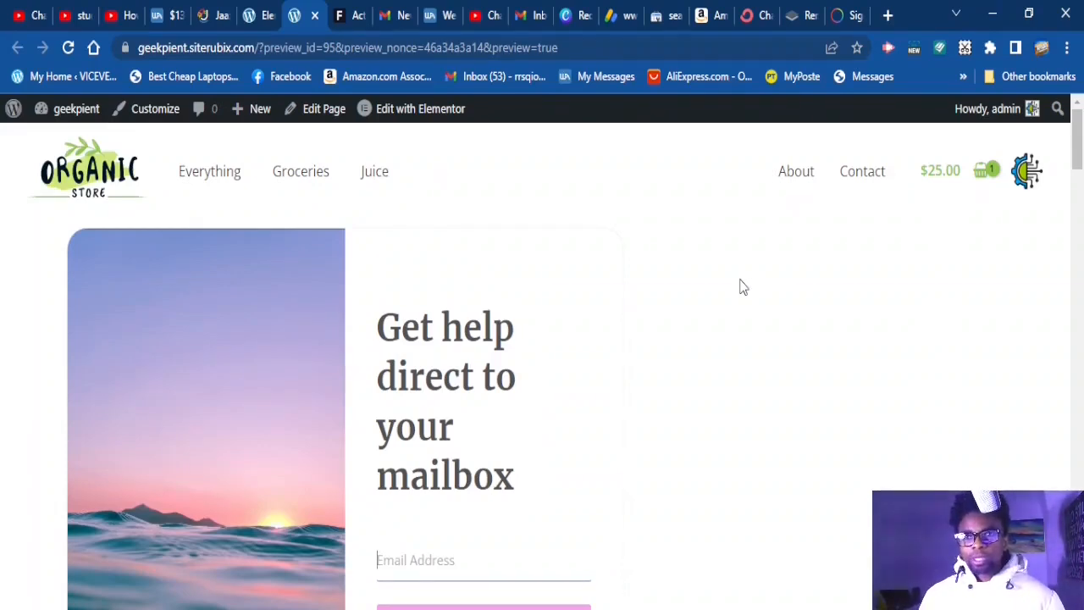
- Reload the page preview and check the embedded form from its heading down to the ConvertKit badge
{"action": "key", "text": "F5"}
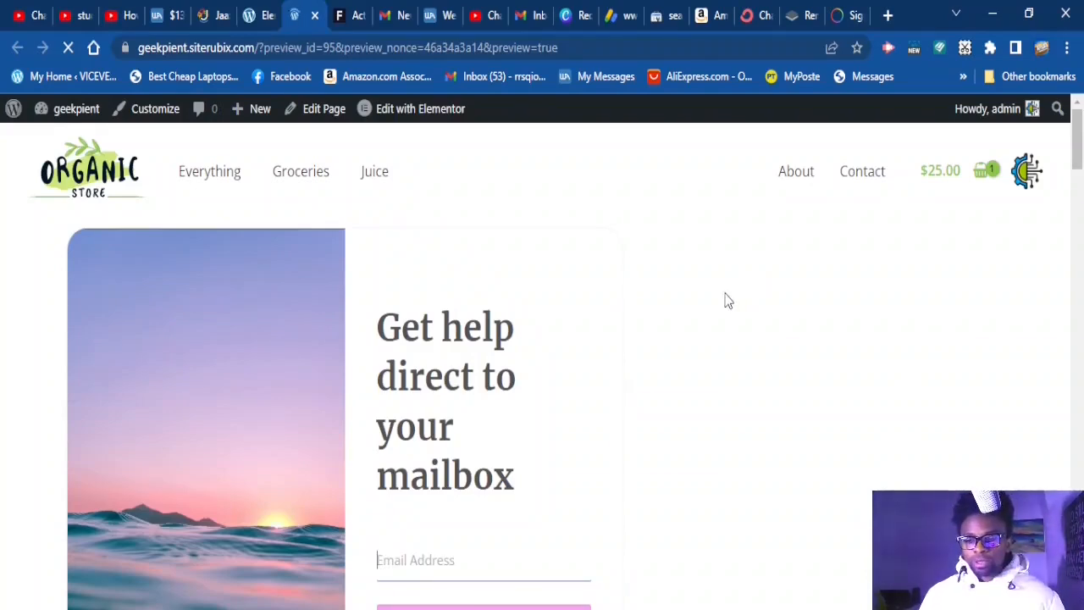
{"action": "scroll", "coordinate": [727, 421], "scroll_direction": "down", "scroll_amount": 2}
{"action": "scroll", "coordinate": [727, 428], "scroll_direction": "down", "scroll_amount": 2}
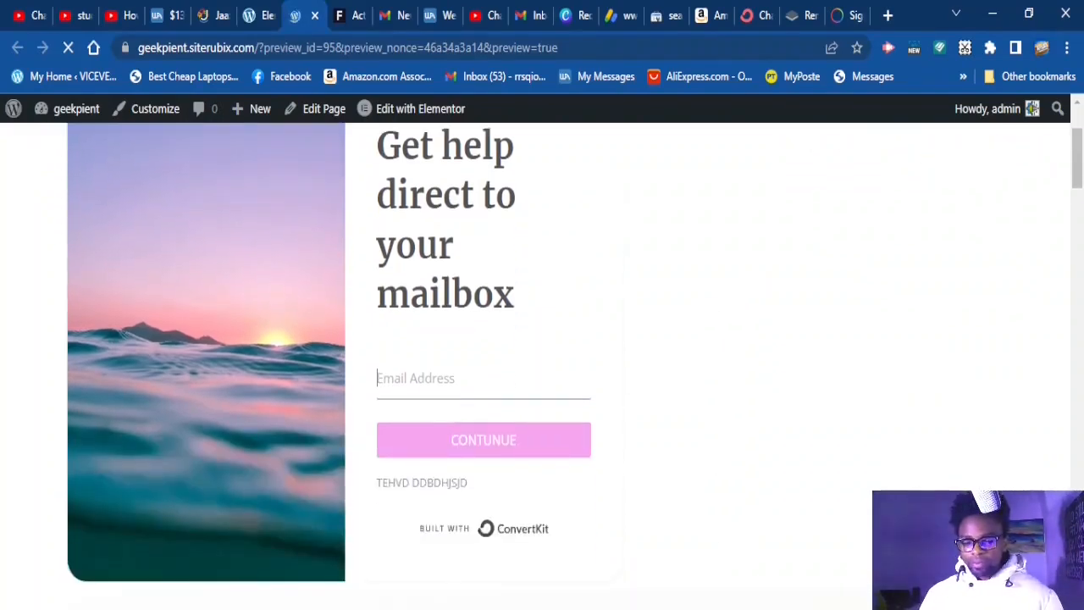